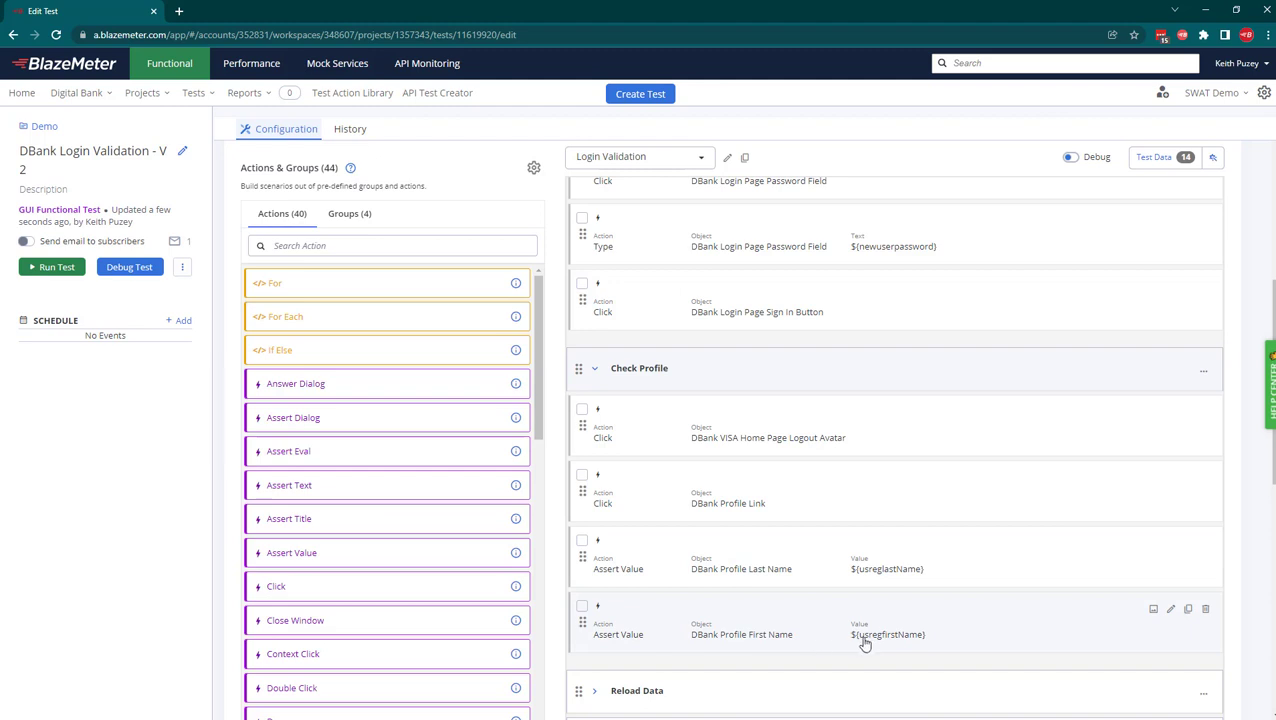
Open the test data parameters and preview several generated newuserpassword values.
scroll(864, 550, up, 3)
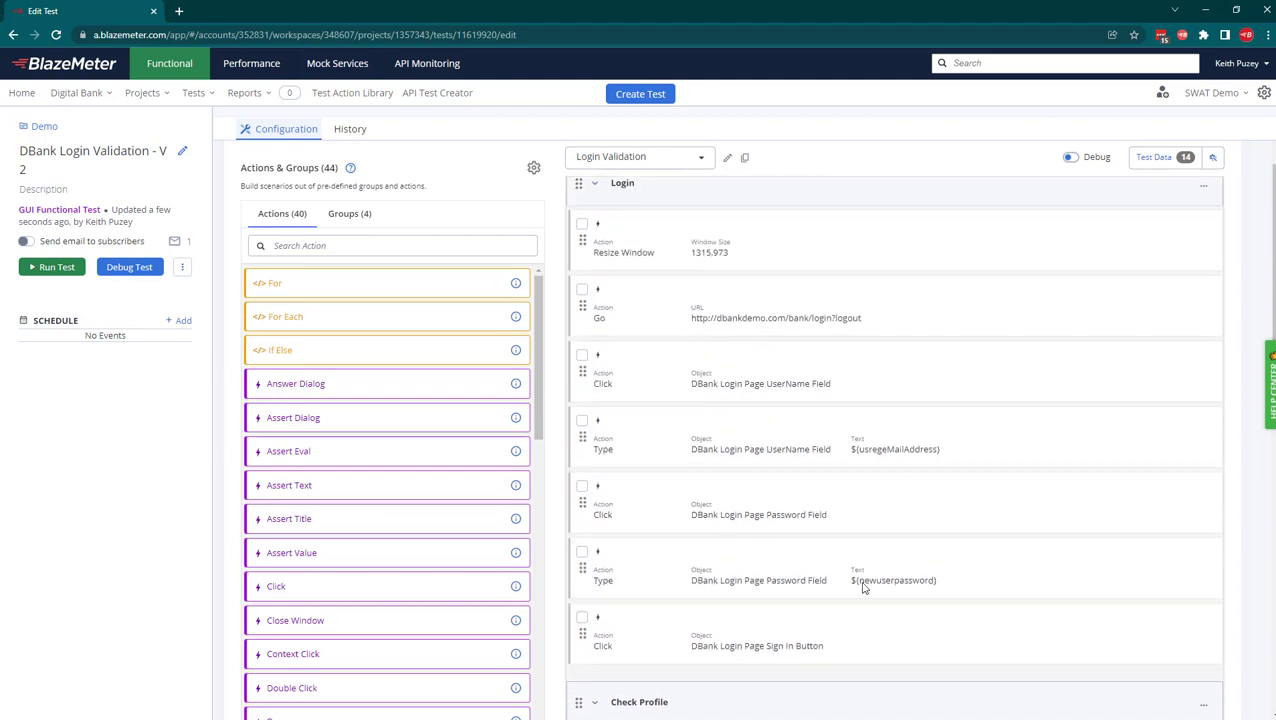
click(1155, 158)
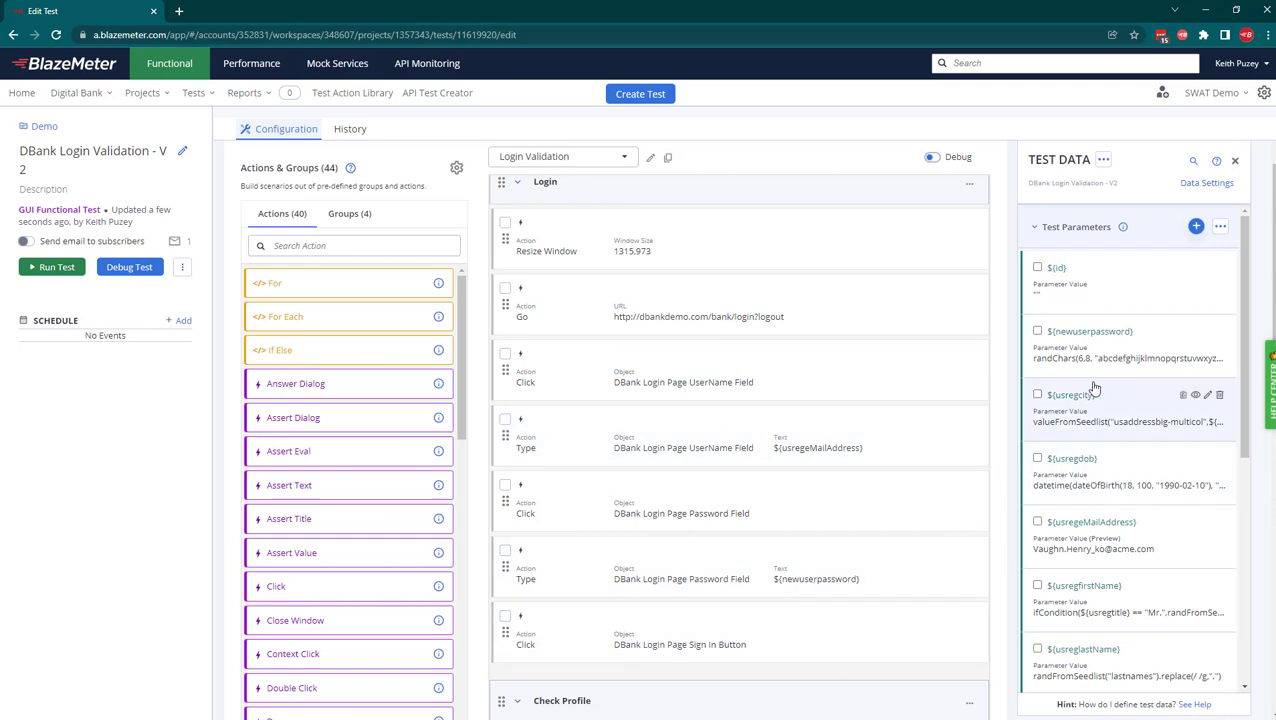
click(1168, 364)
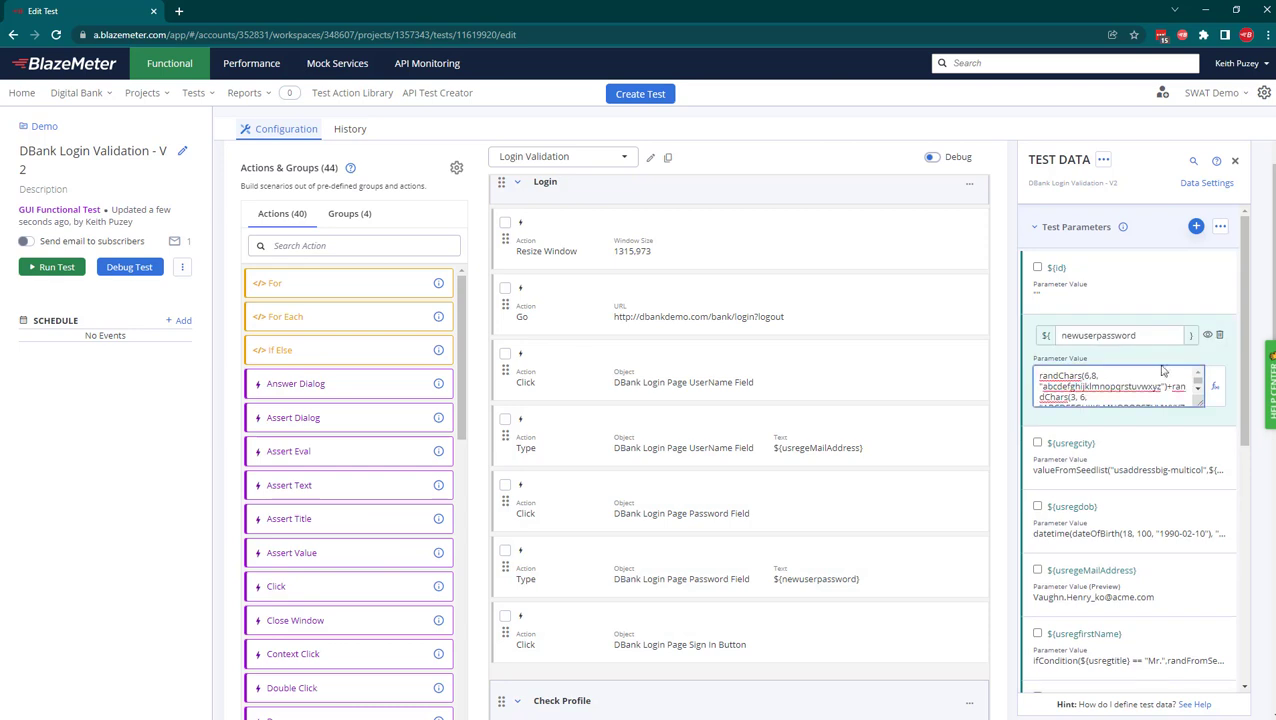
click(1207, 336)
click(1207, 336)
click(1207, 336)
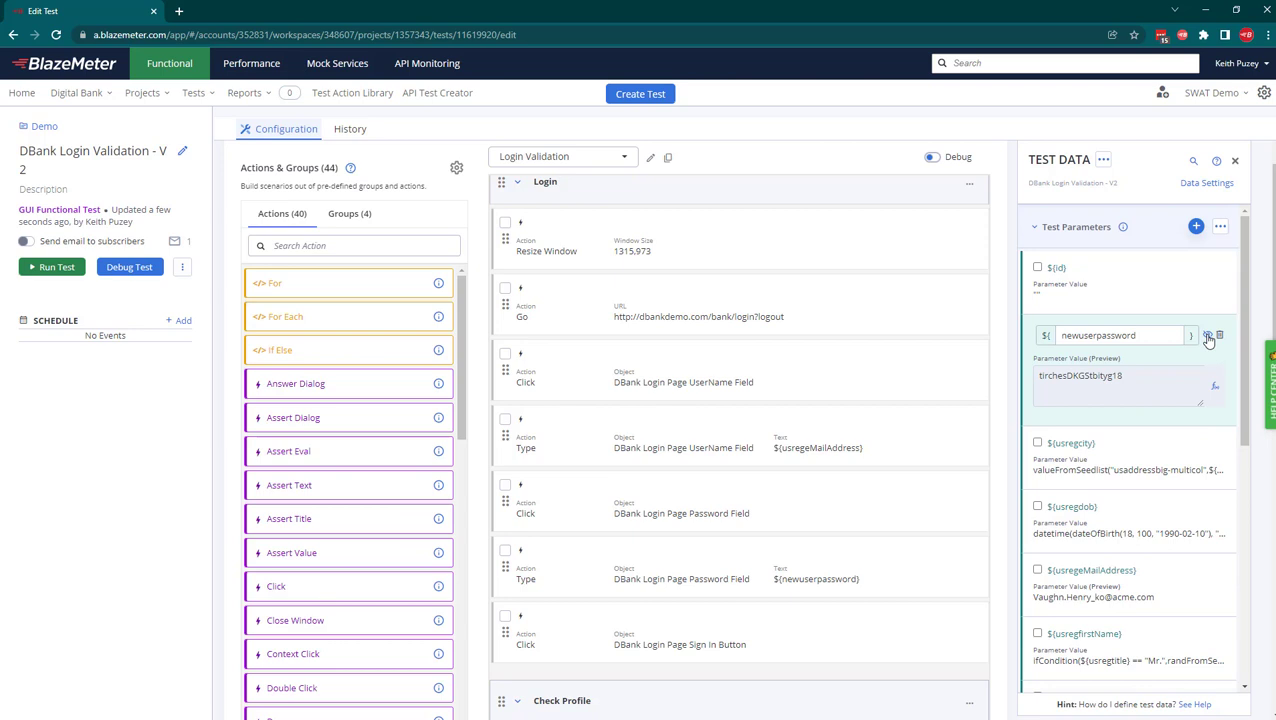
Preview generated usregfirstName and usregeMailAddress values, then open the Data Settings preview.
mouse_move(1182, 570)
scroll(1197, 560, down, 3)
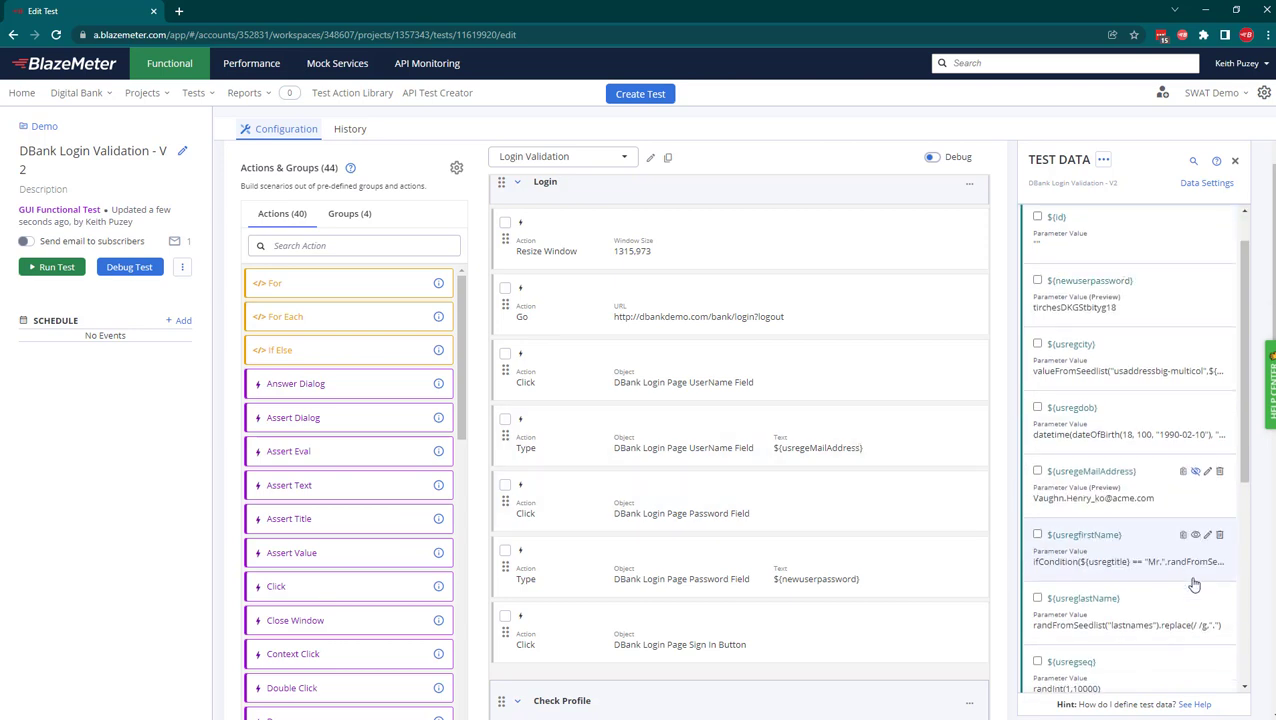
click(1197, 453)
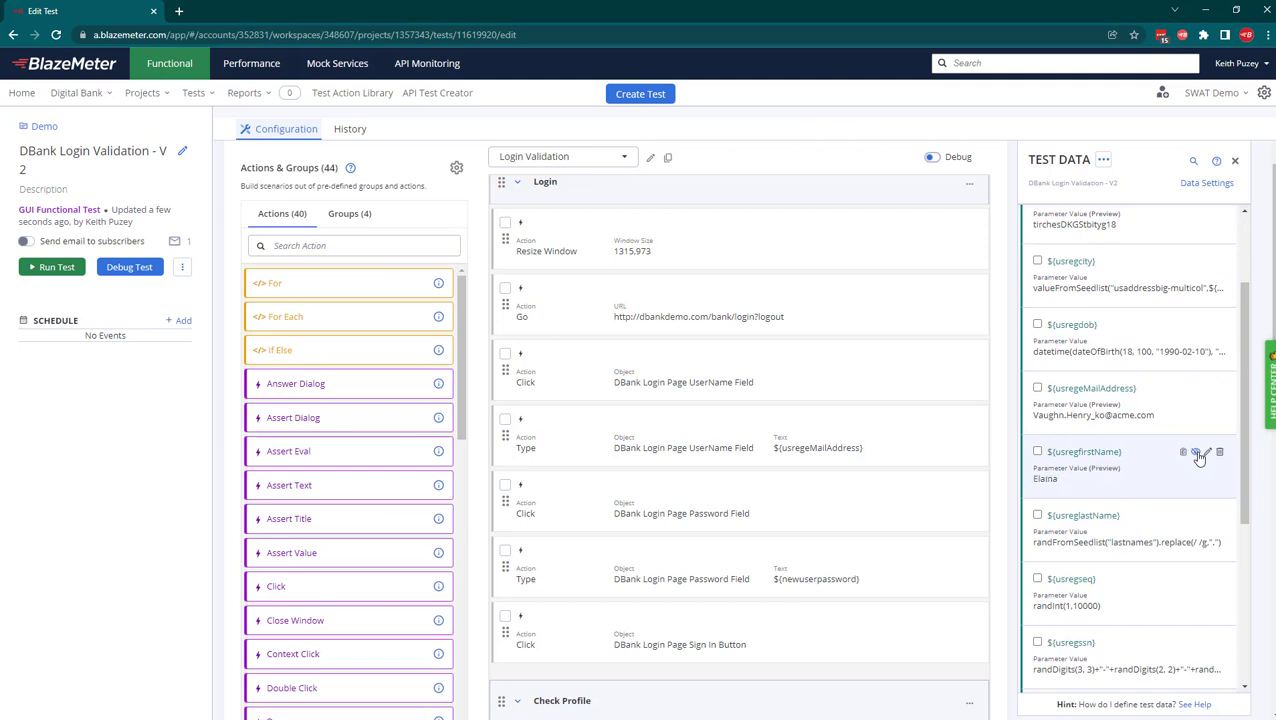
click(1195, 389)
click(1196, 390)
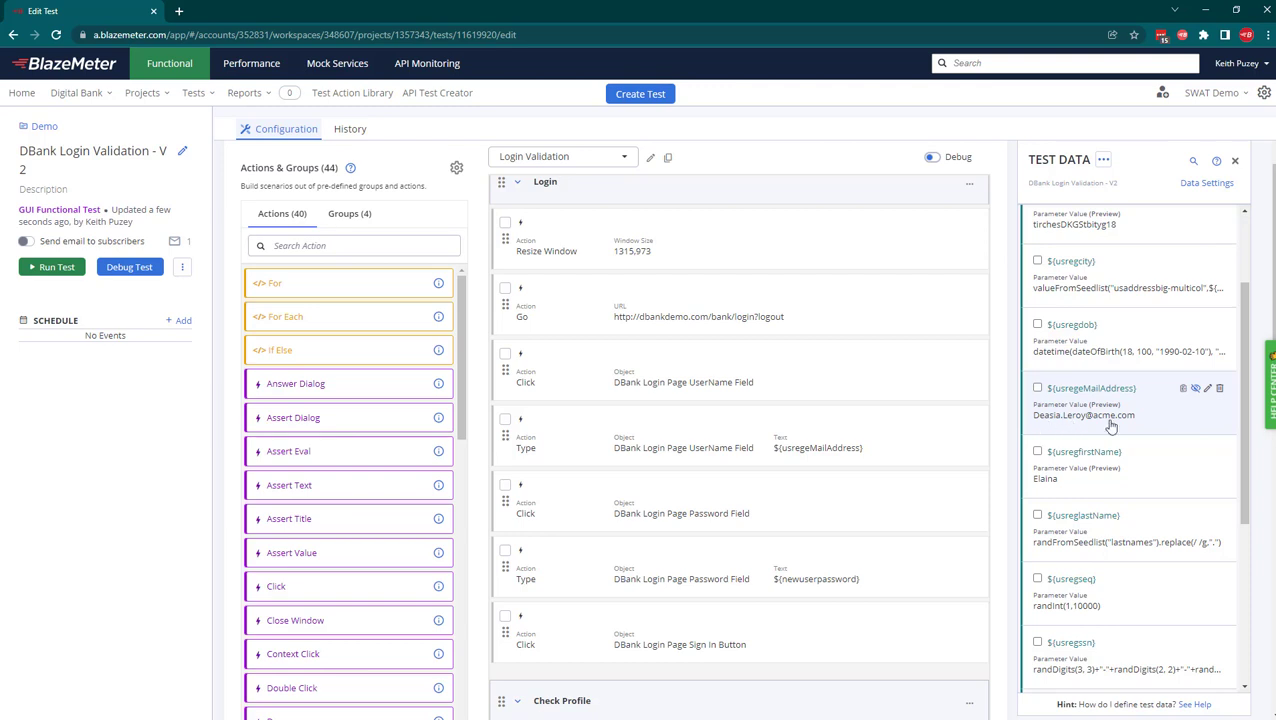
click(1196, 184)
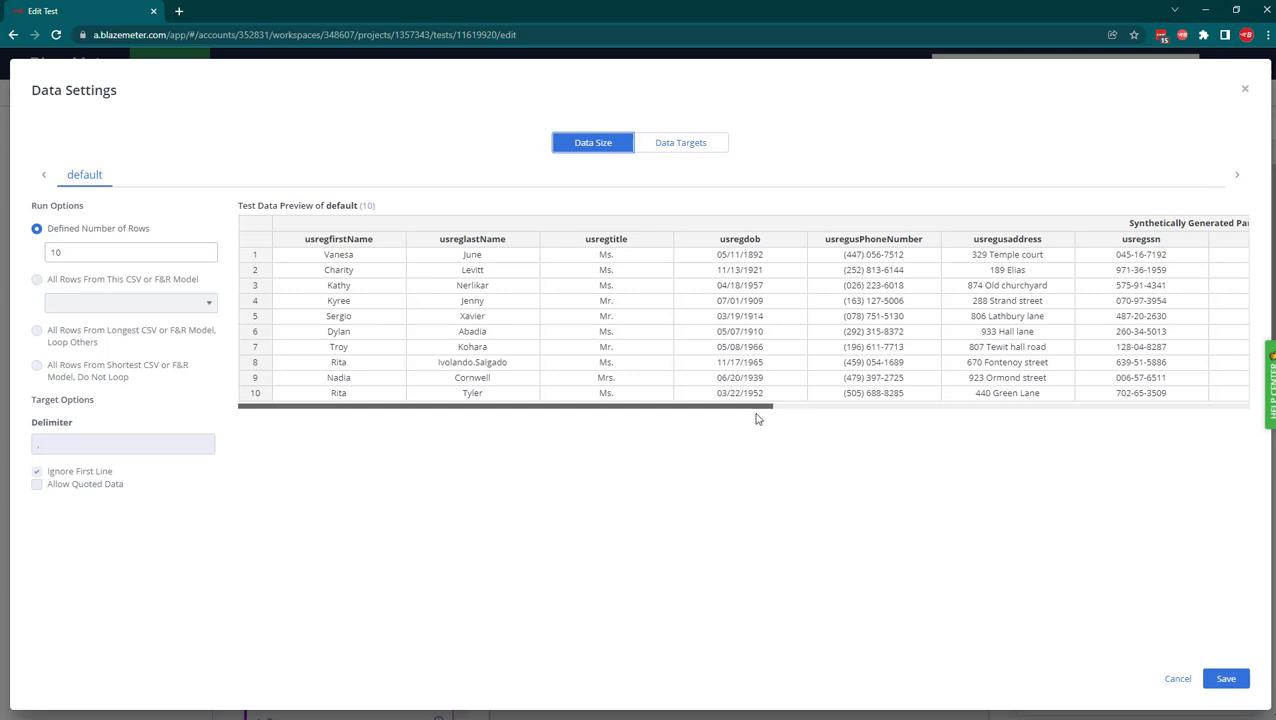
Scroll the data preview sideways, then view Data Targets listing four inherited CSV targets.
drag(758, 408, 1105, 421)
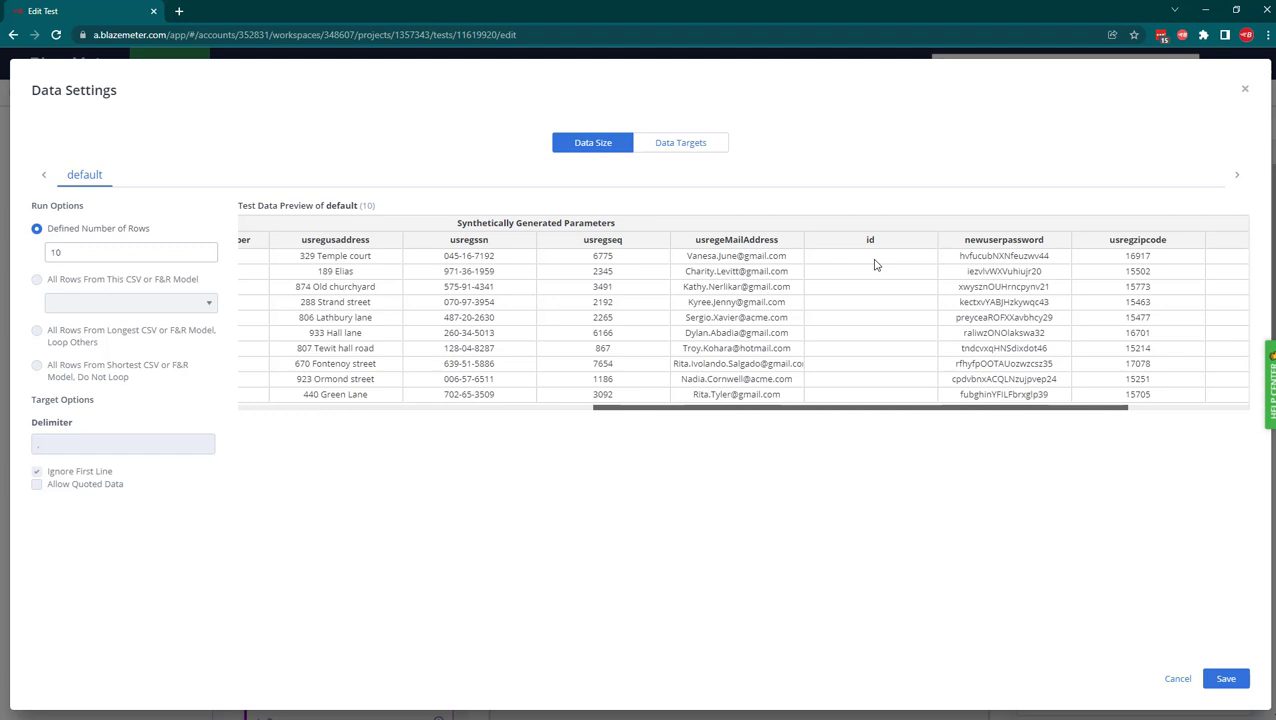
click(694, 151)
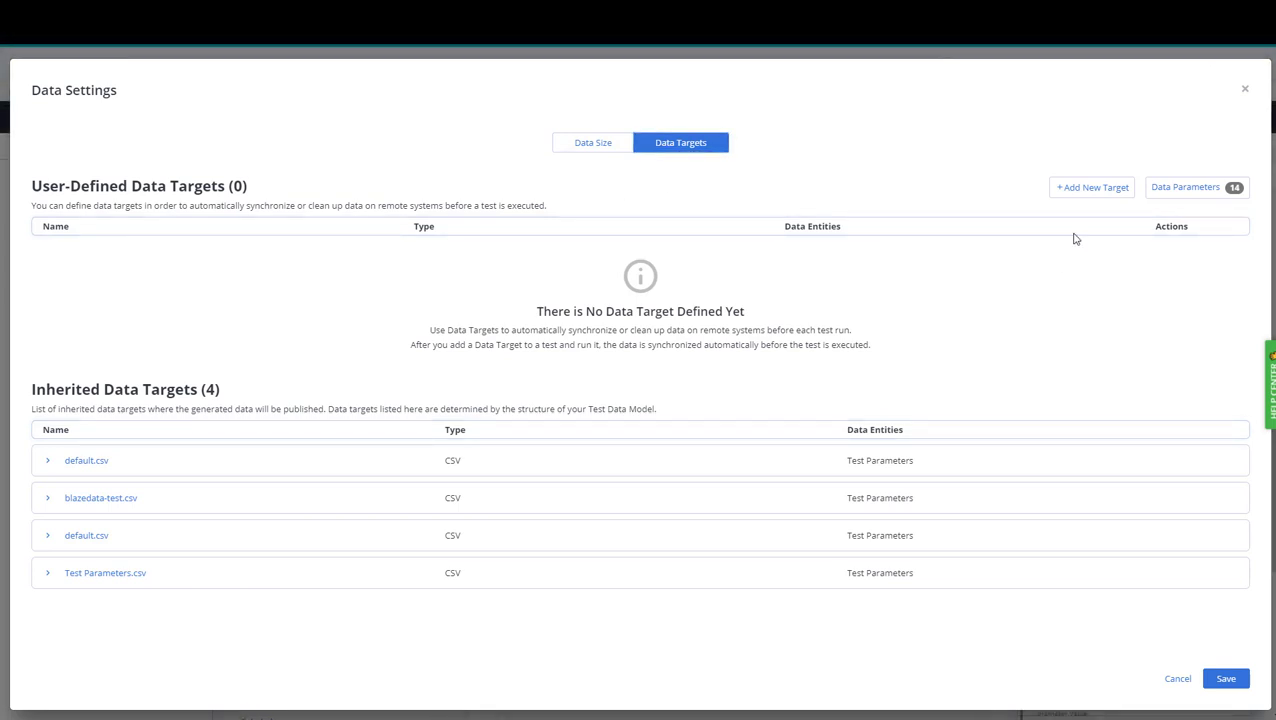
Add an API data target named 'Create User', keeping the Default publish execution location.
click(1089, 190)
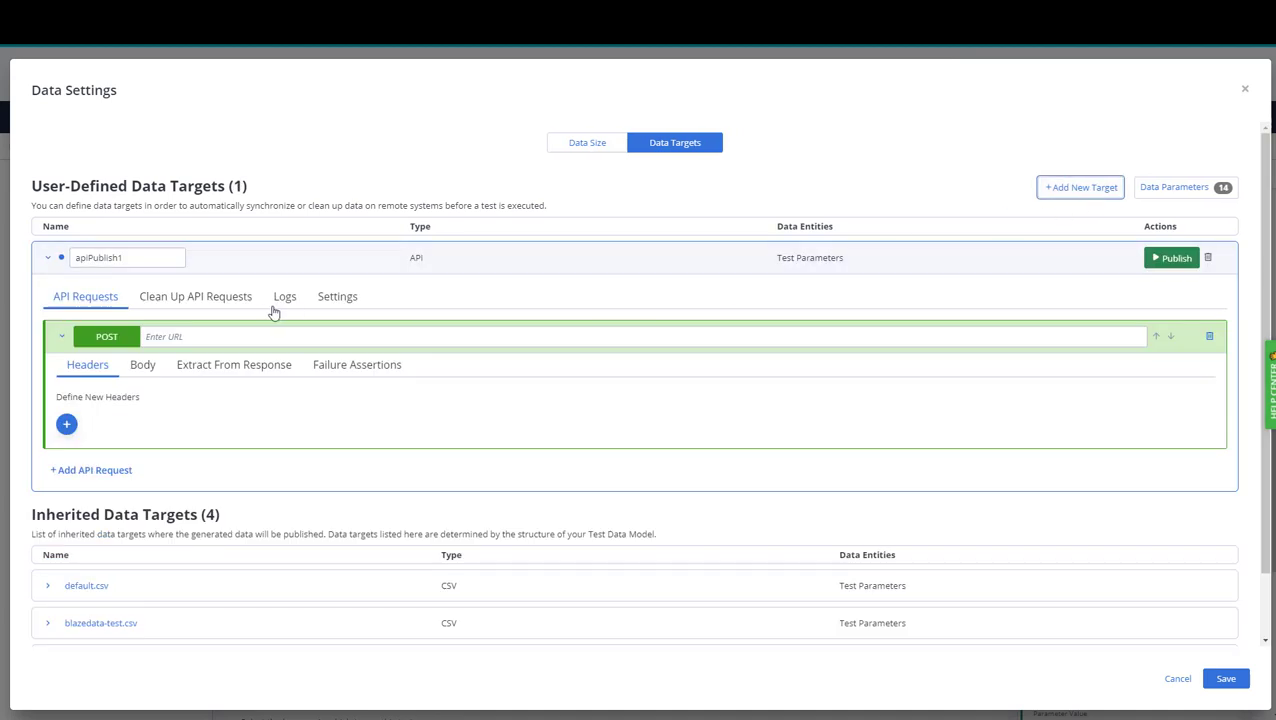
text(Create User)
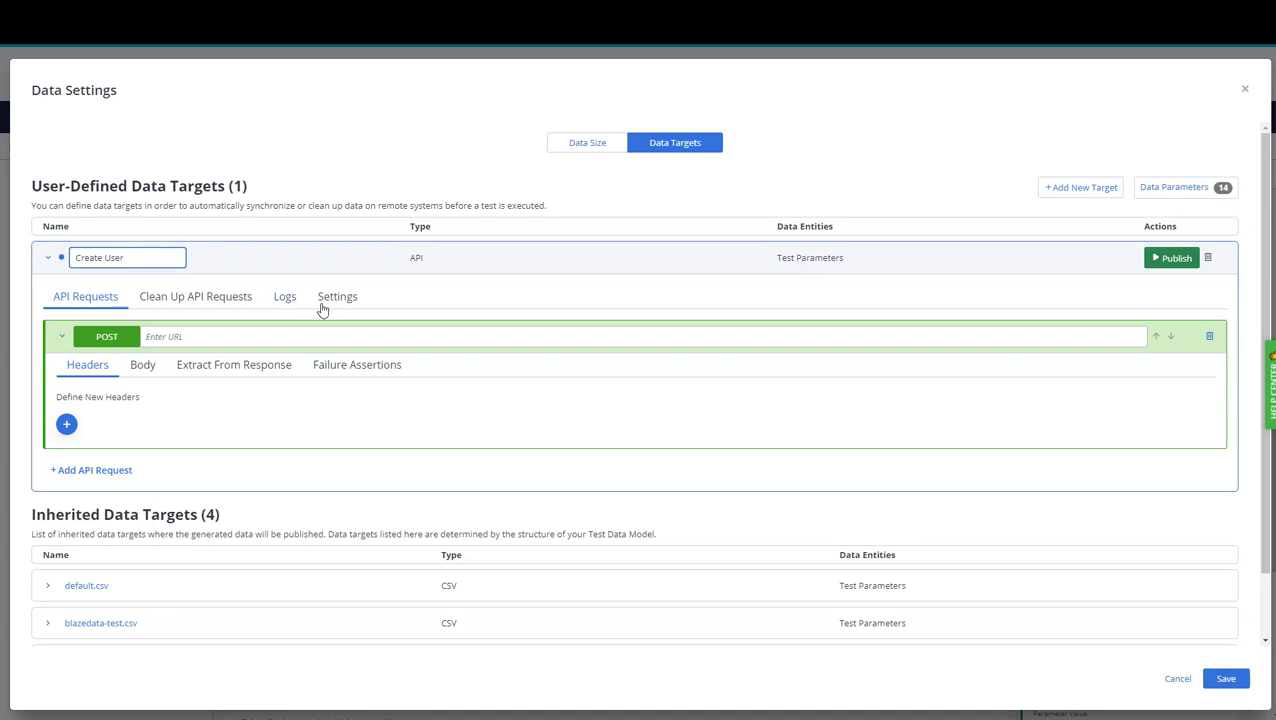
click(346, 302)
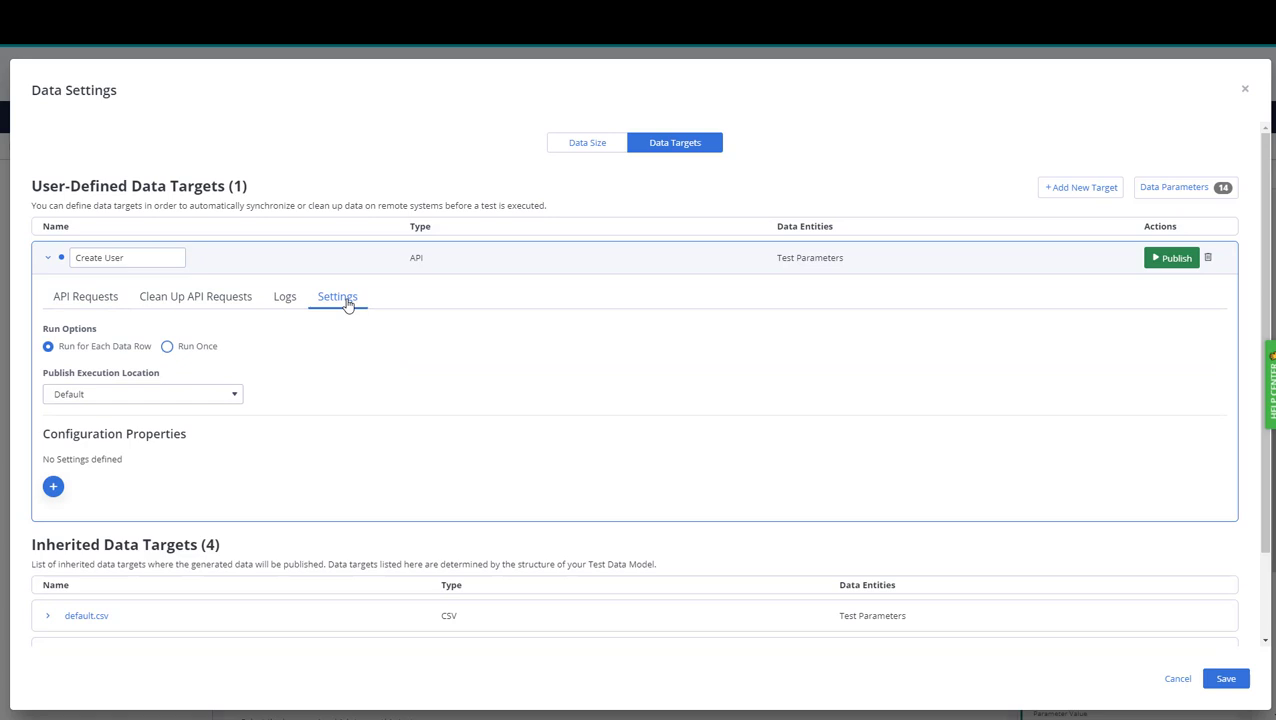
click(237, 398)
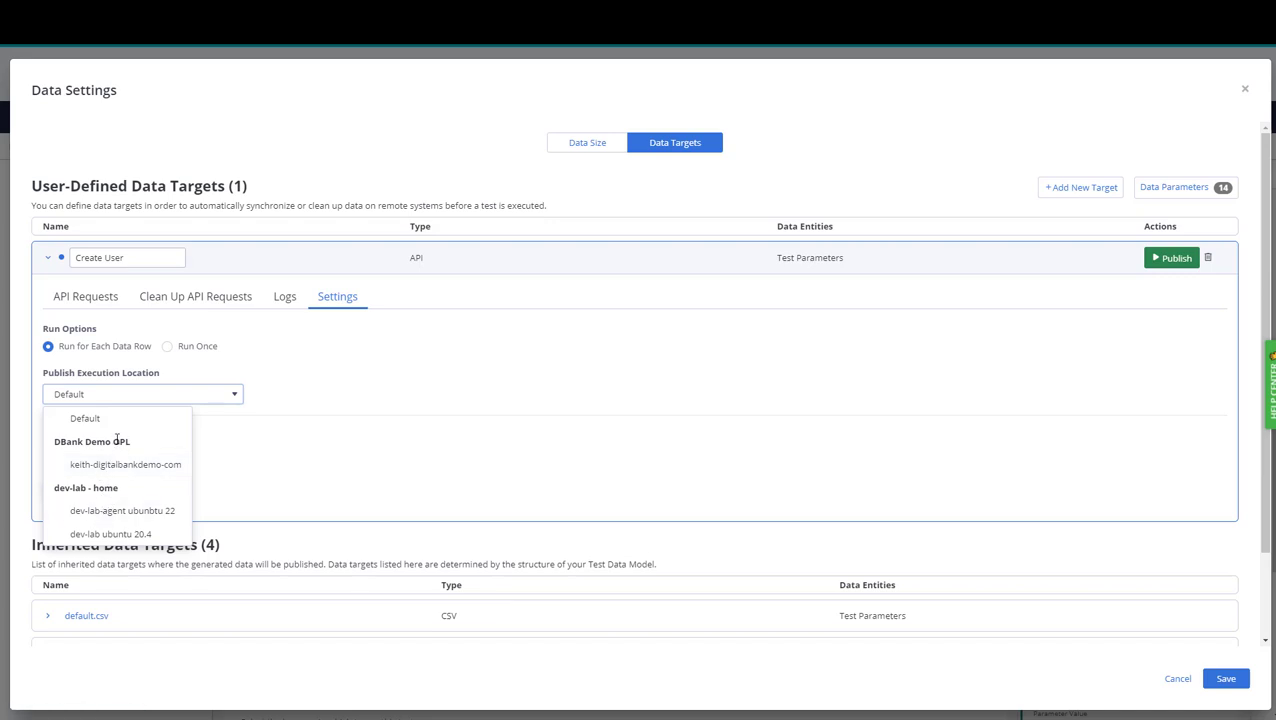
click(220, 395)
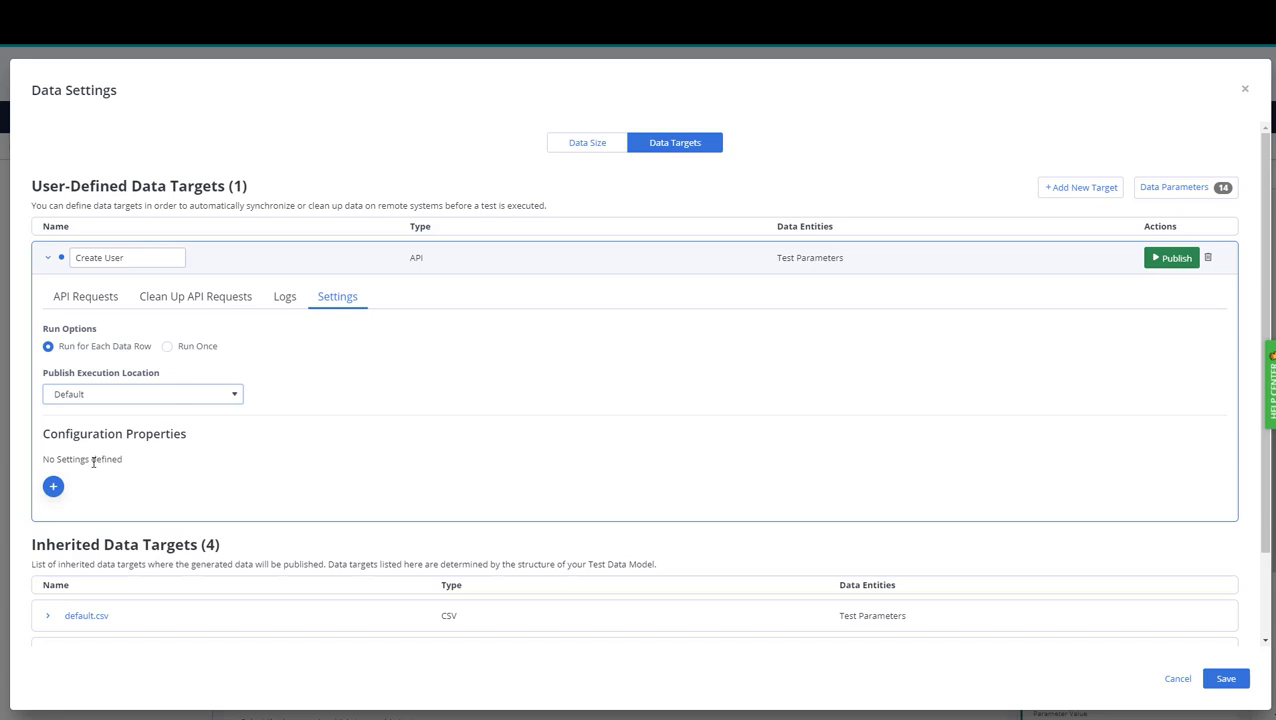
click(53, 486)
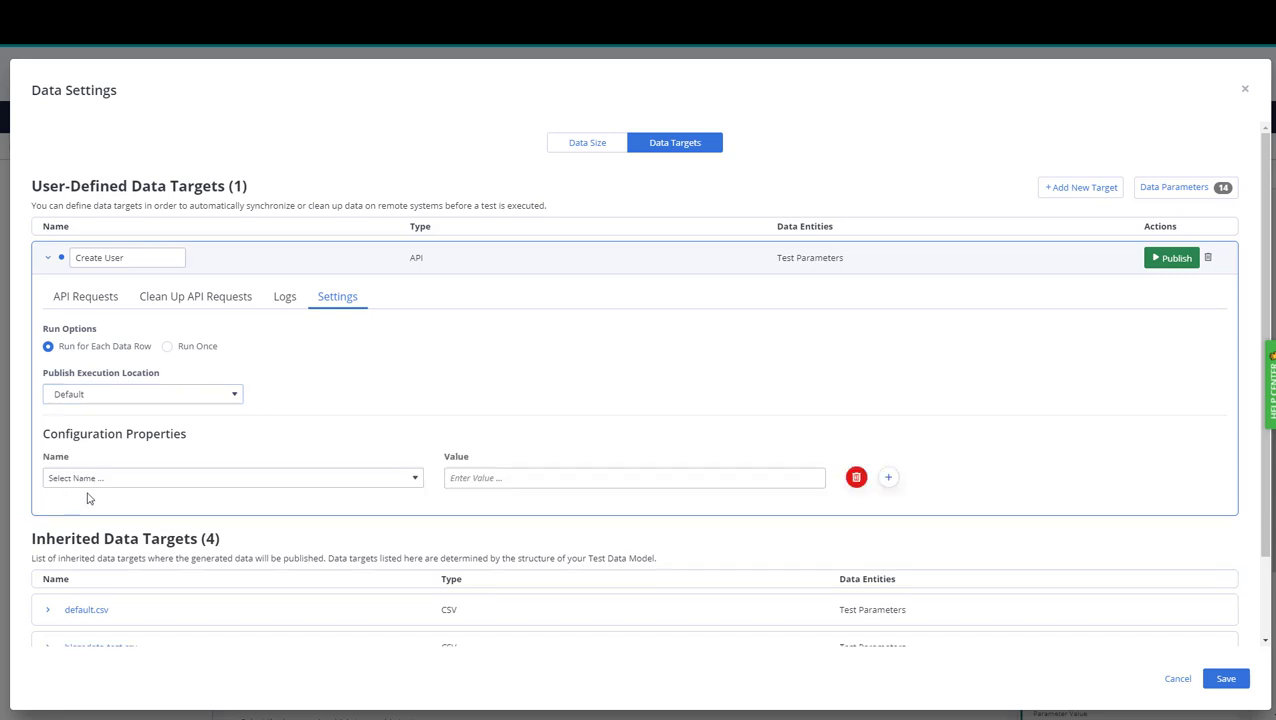
click(408, 485)
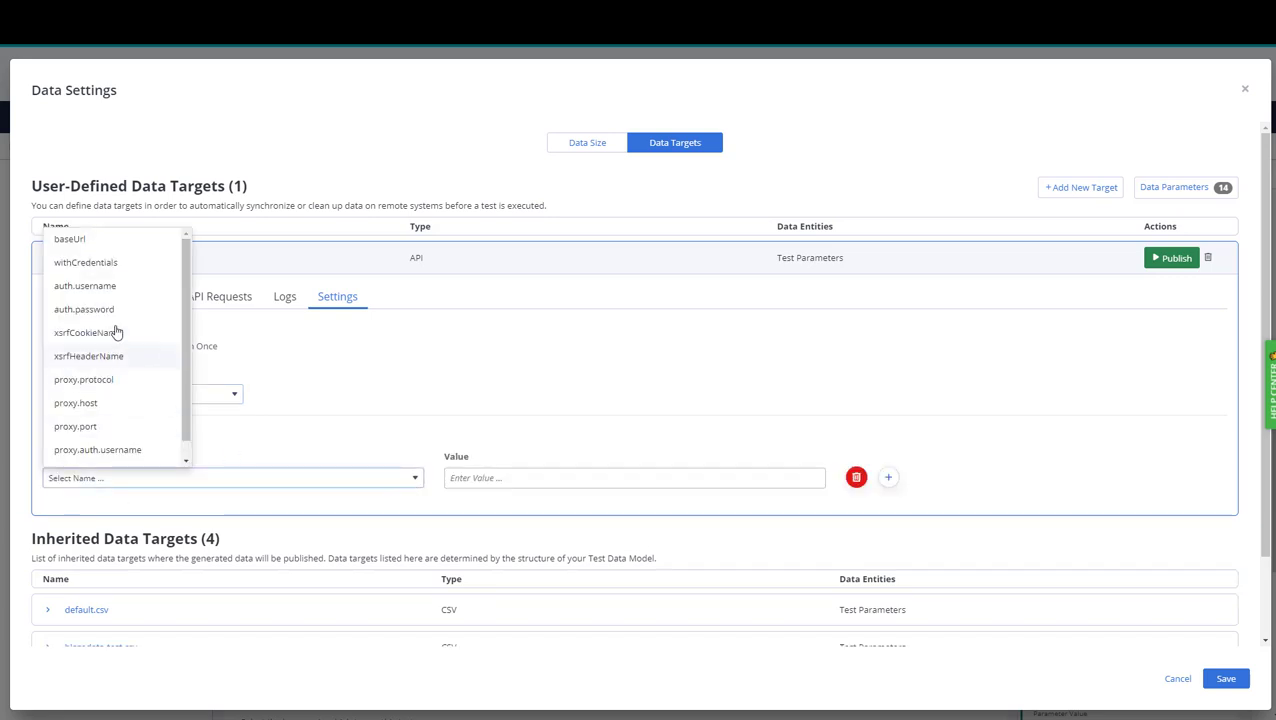
click(73, 245)
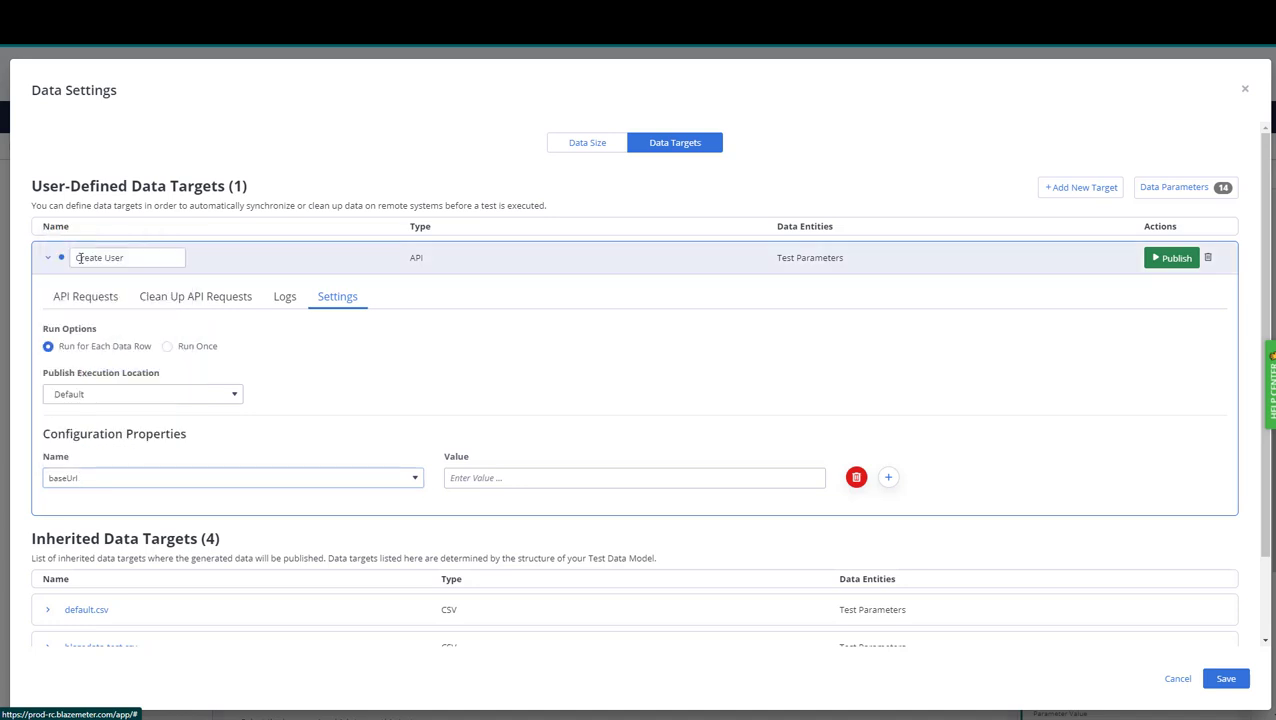
click(460, 481)
text(http://dbankdemo.com/bank/api/v1)
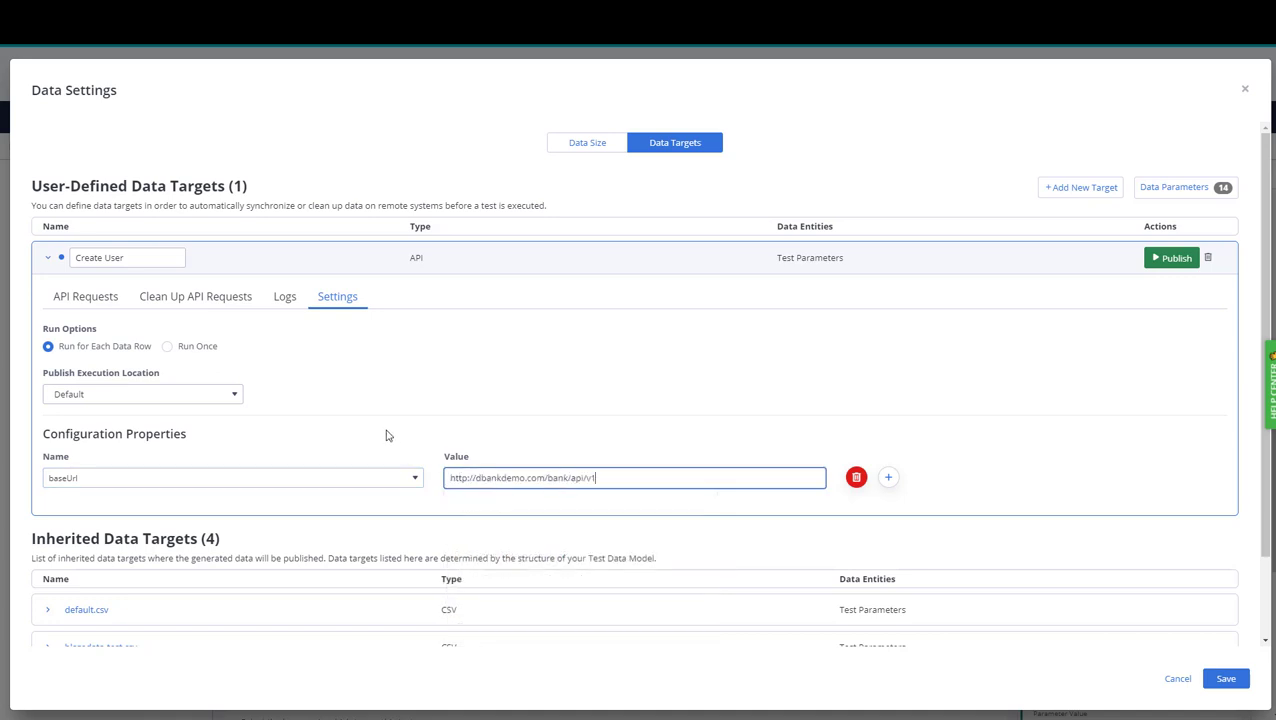
click(99, 306)
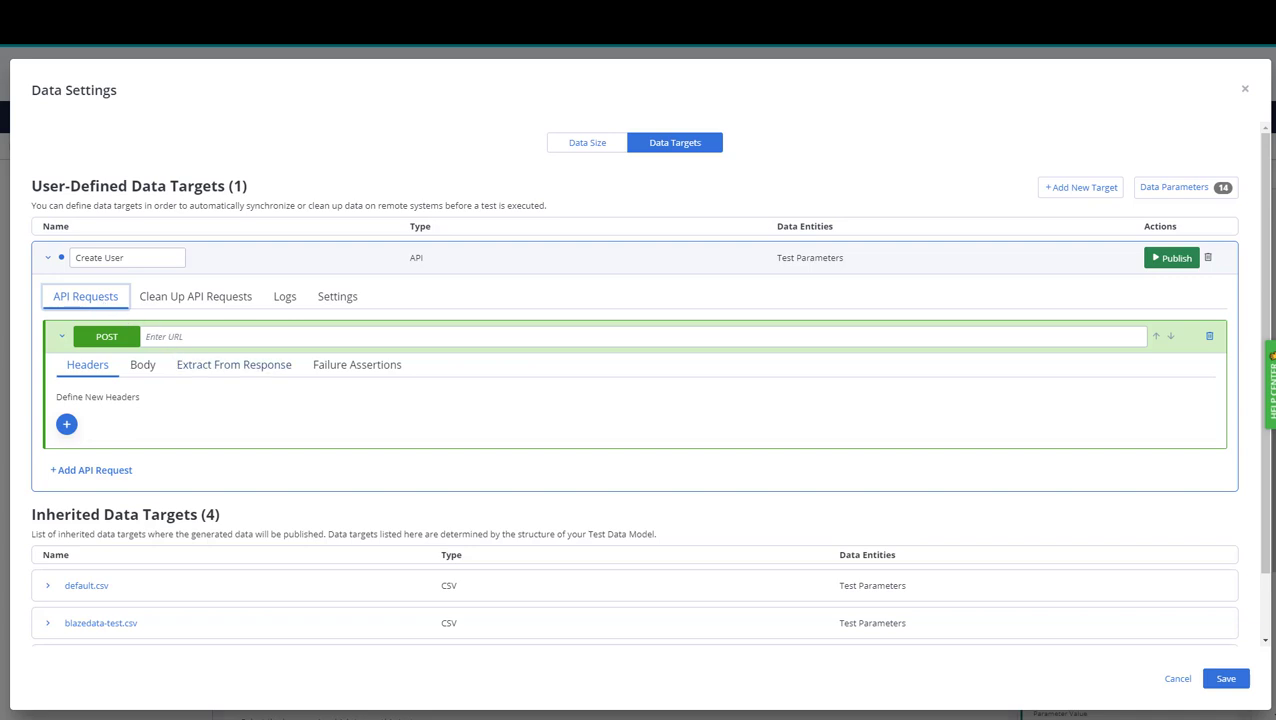
Set the POST URL to ${_env.baseUrl}/auth with password and username query values, then publish.
click(190, 337)
right_click(158, 336)
click(193, 436)
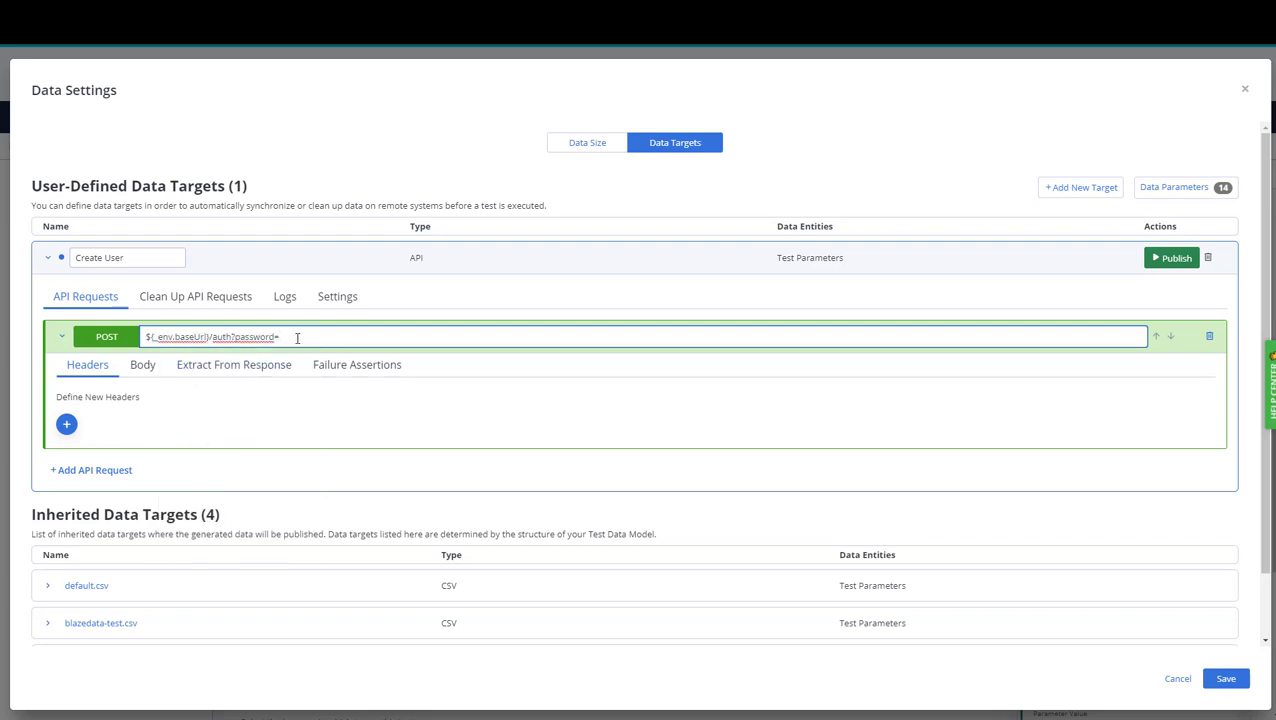
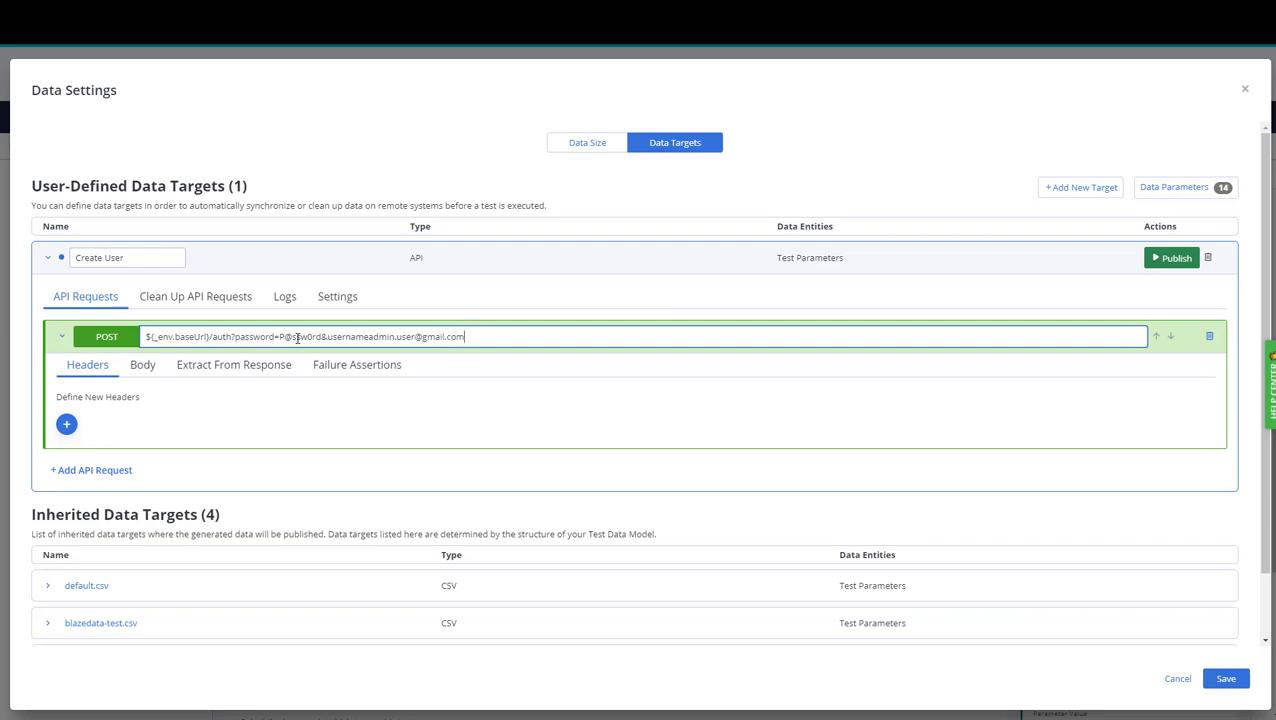
click(1180, 263)
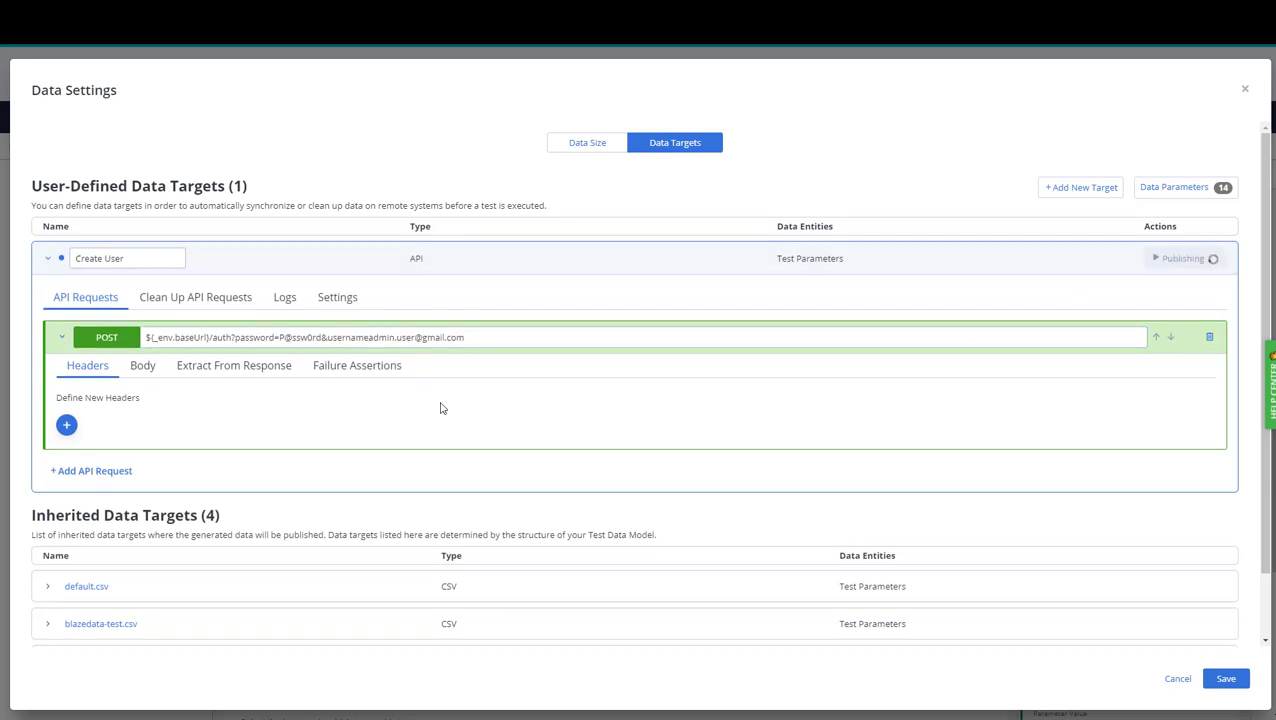
Read the 400 error in the logs, add the missing '=' after username, and republish.
click(284, 300)
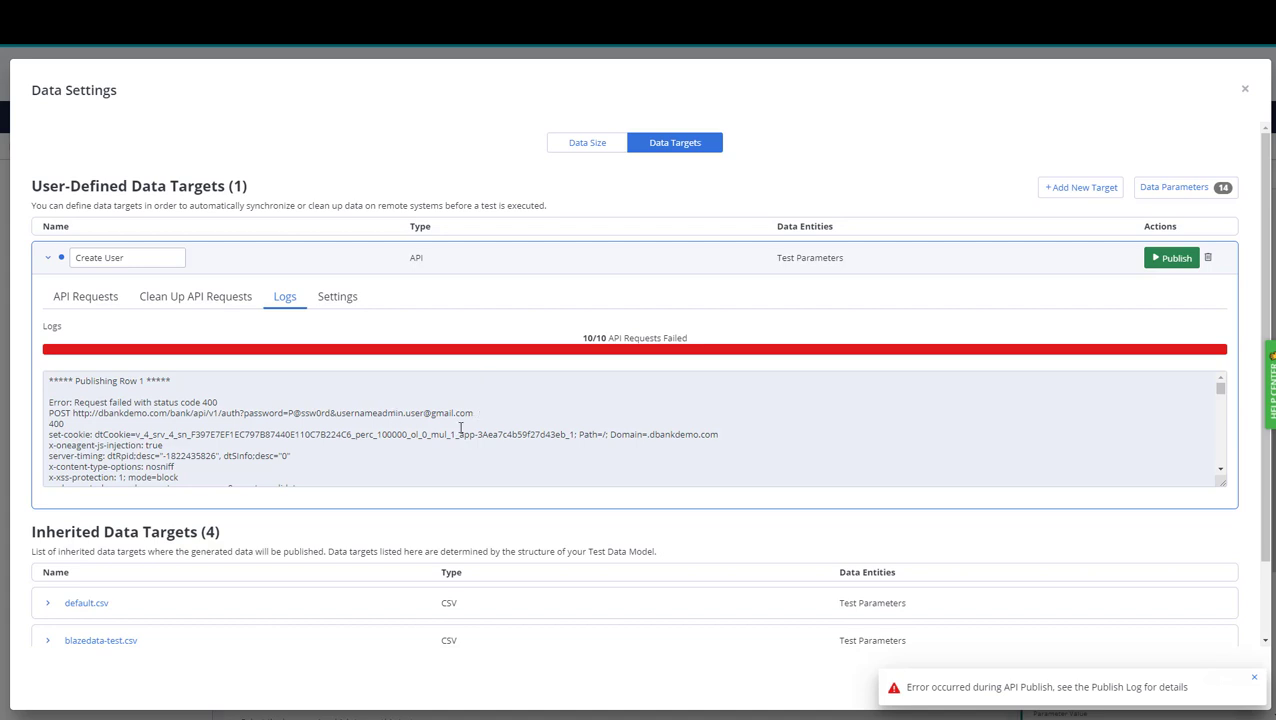
scroll(485, 428, down, 8)
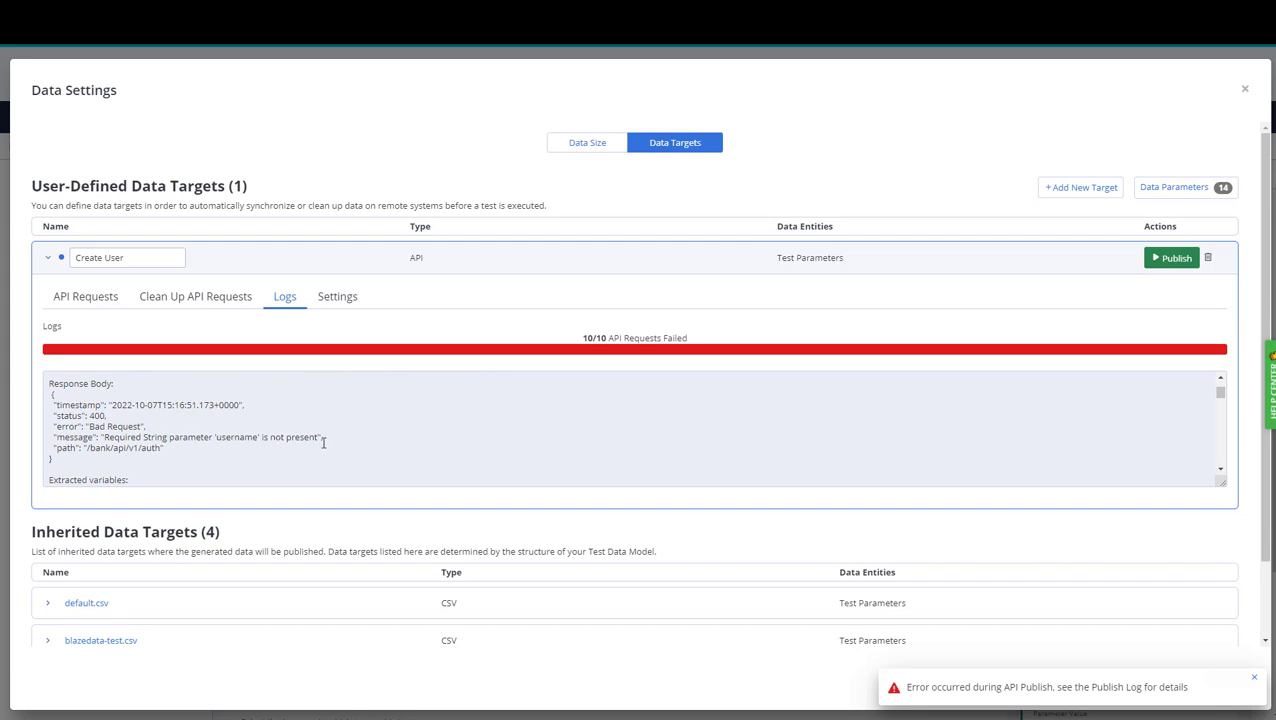
click(105, 297)
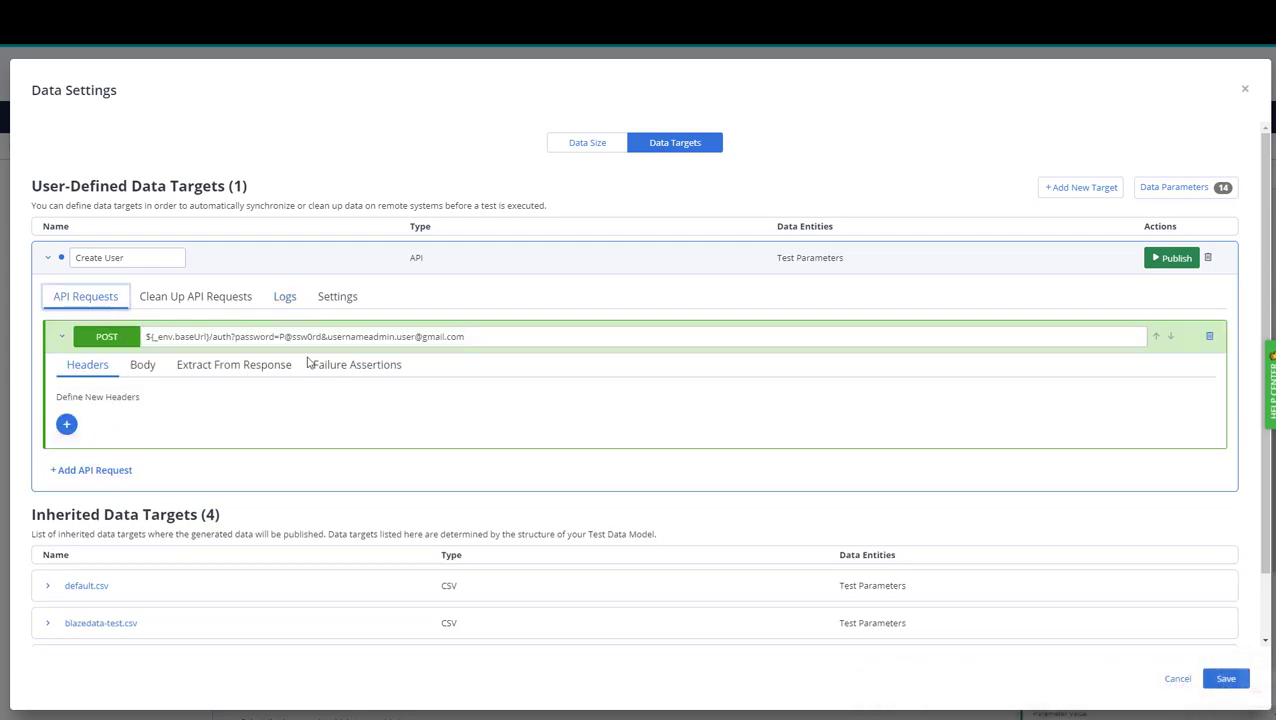
click(363, 337)
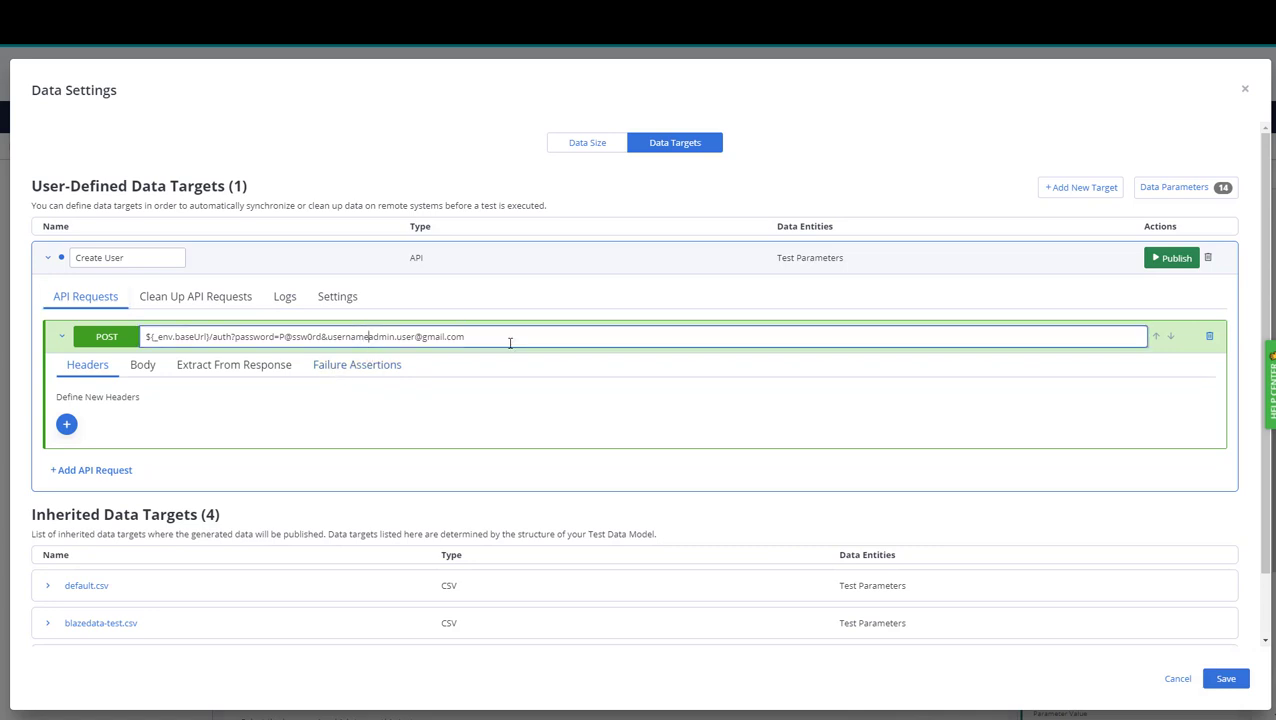
text(=)
click(1173, 258)
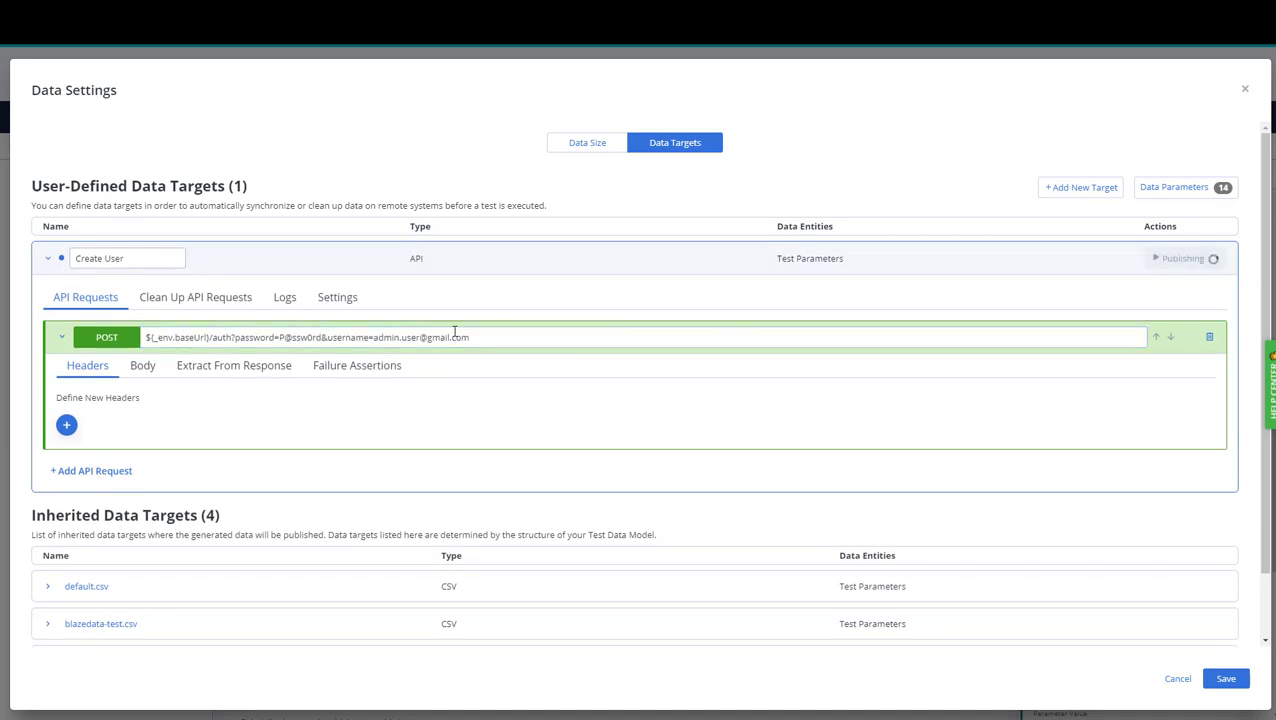
Review the new publish logs showing all 10 requests returning 200, then reopen the request editor.
click(283, 303)
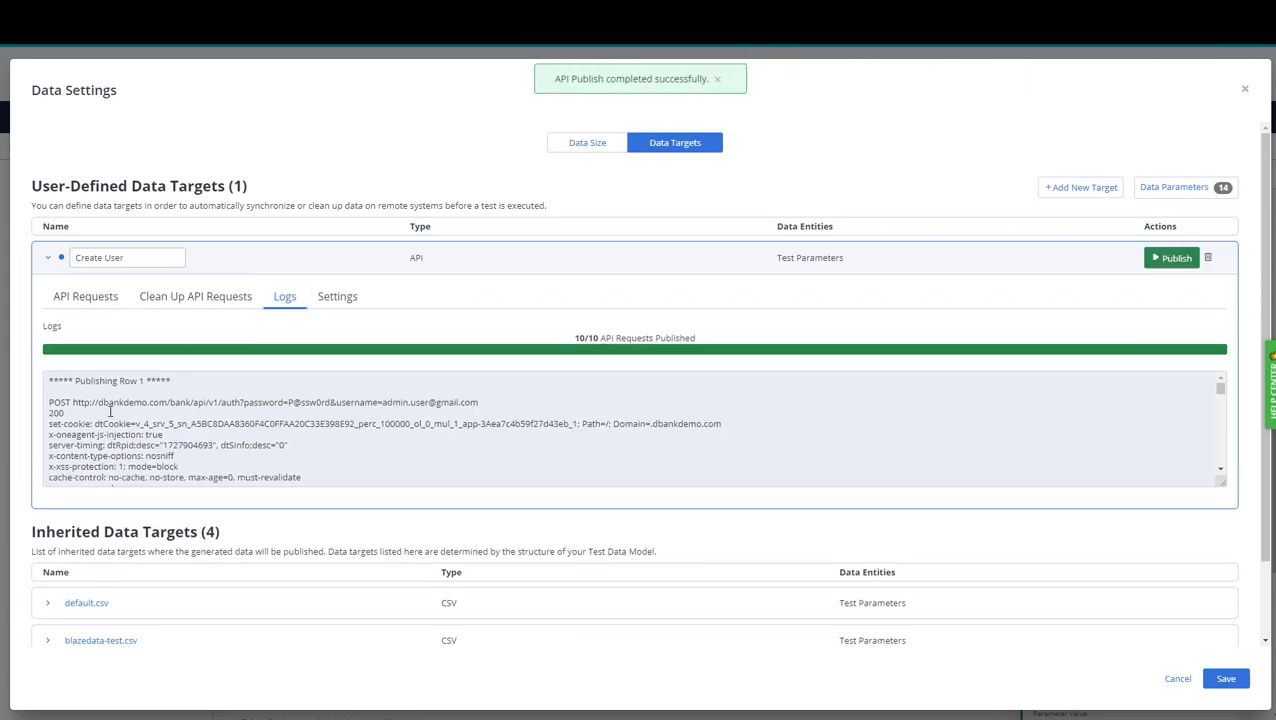
scroll(367, 410, down, 5)
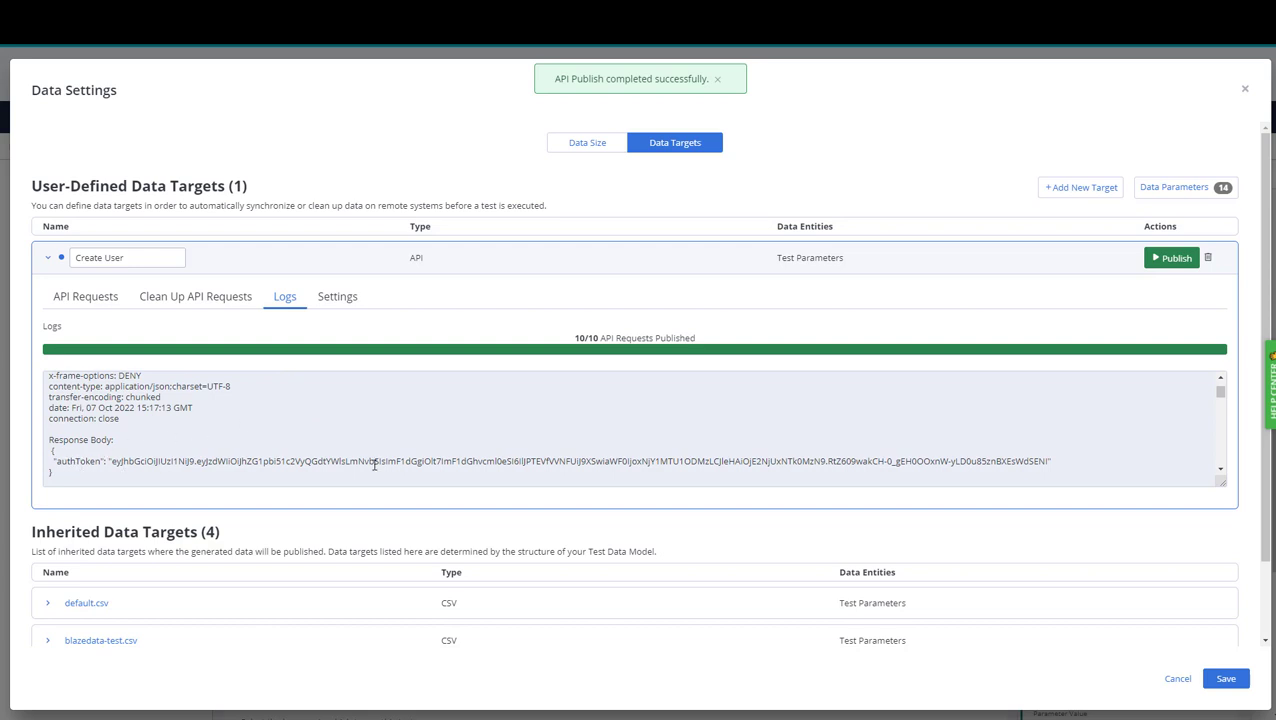
scroll(282, 456, down, 2)
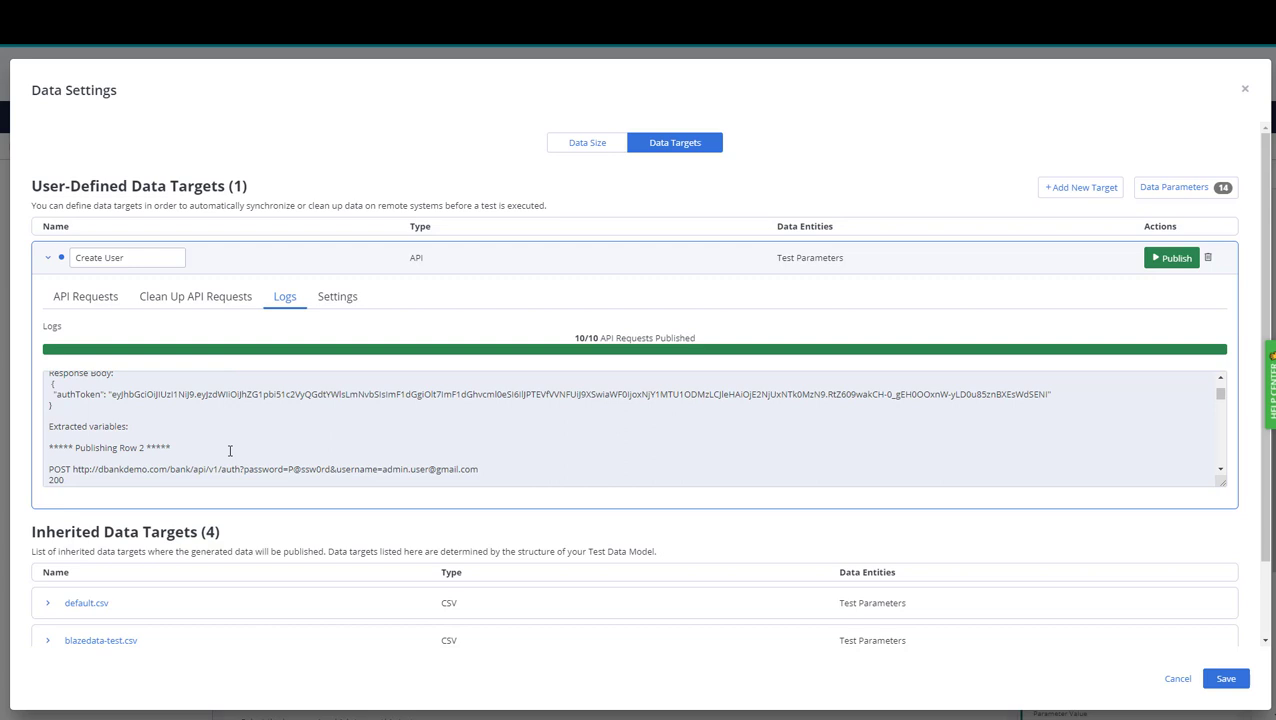
click(96, 300)
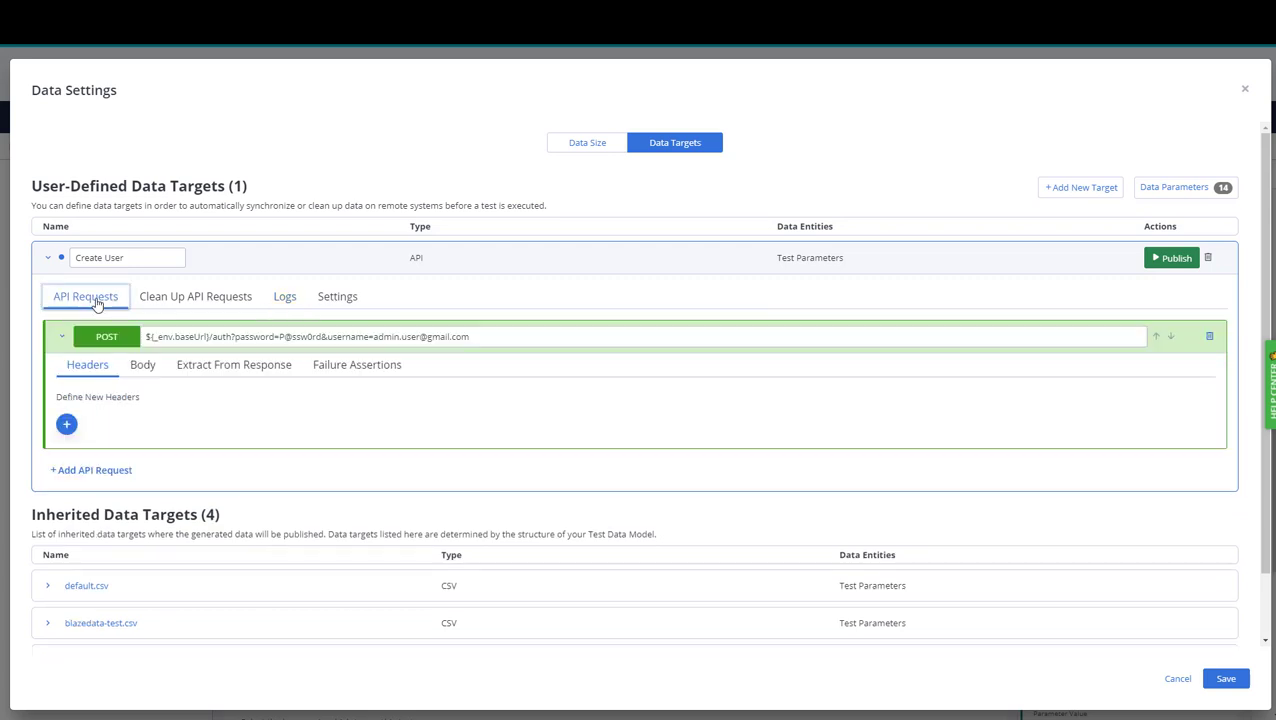
Add a response extraction row into a new local variable named authToken.
click(213, 372)
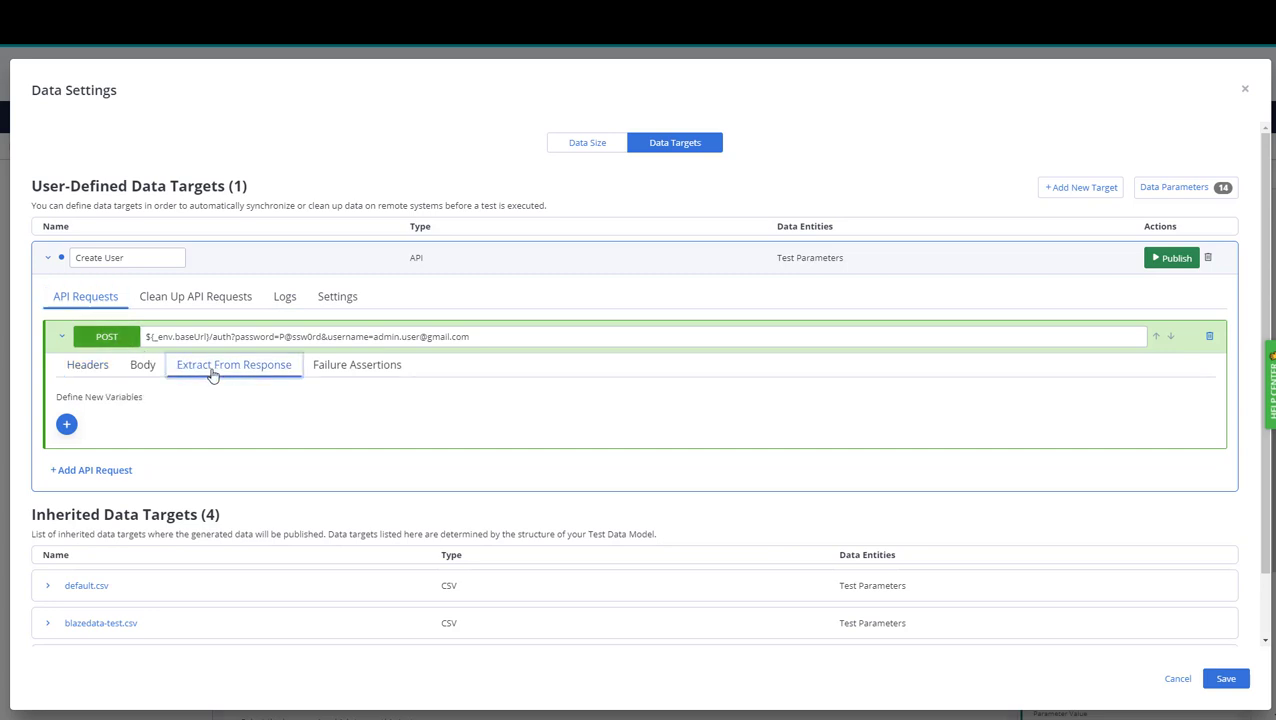
click(70, 424)
click(84, 417)
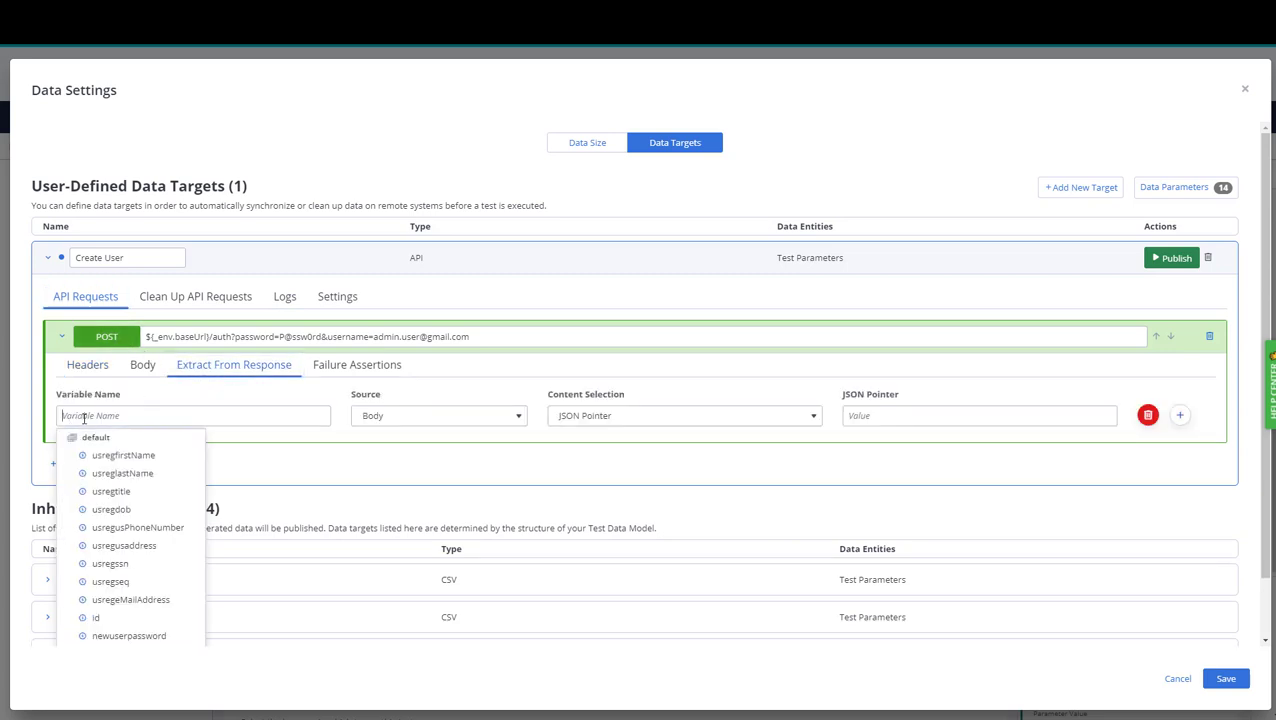
text(authToken)
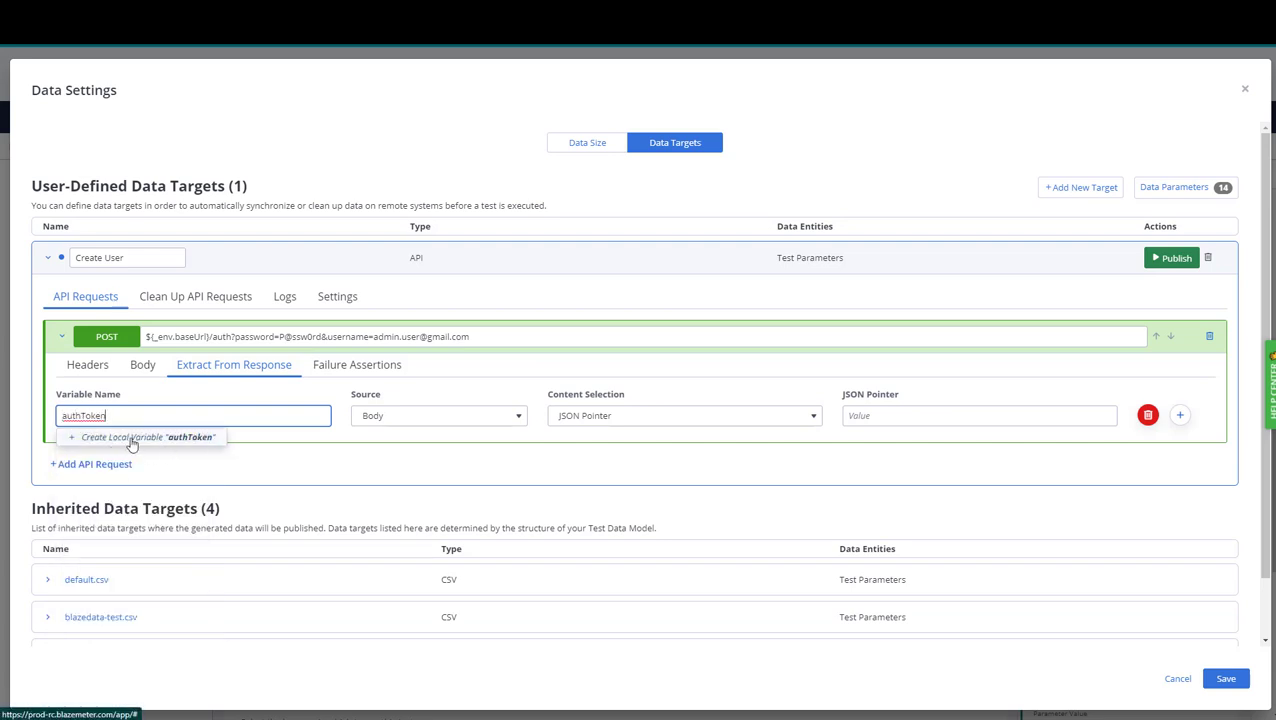
click(155, 442)
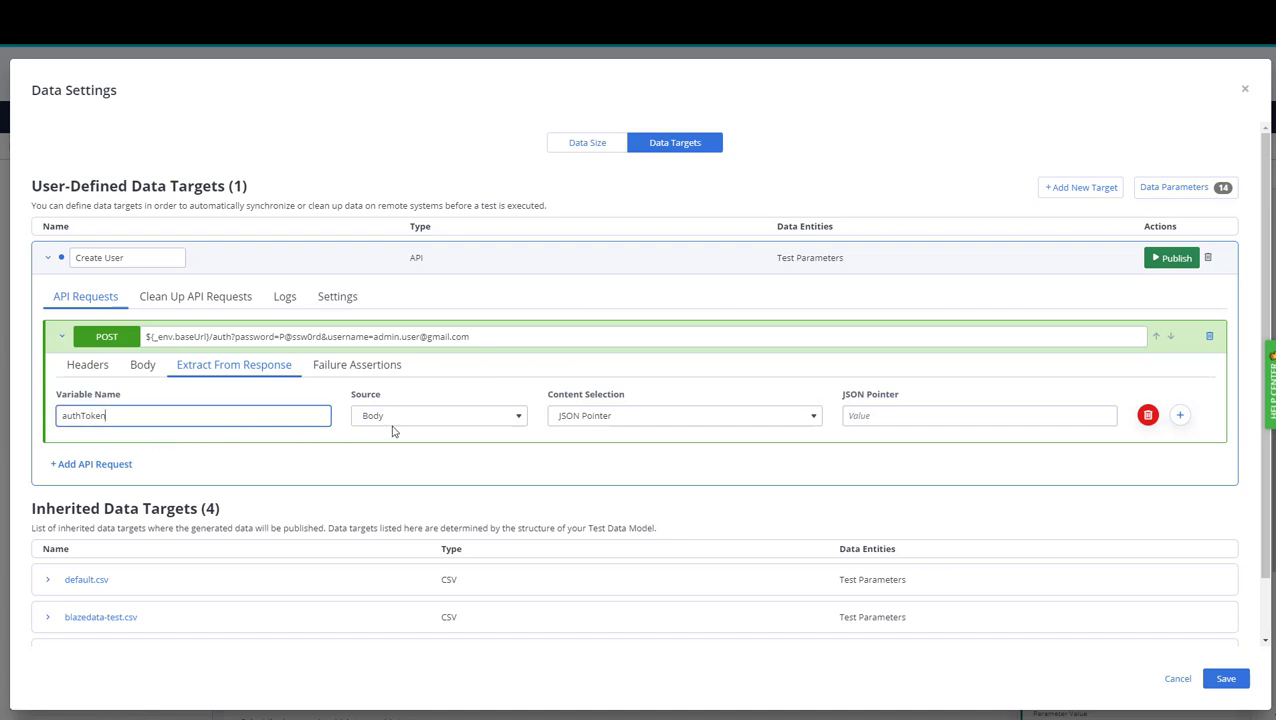
Extract authToken from the response body via JSON Pointer /authToken, then republish and view logs.
click(521, 417)
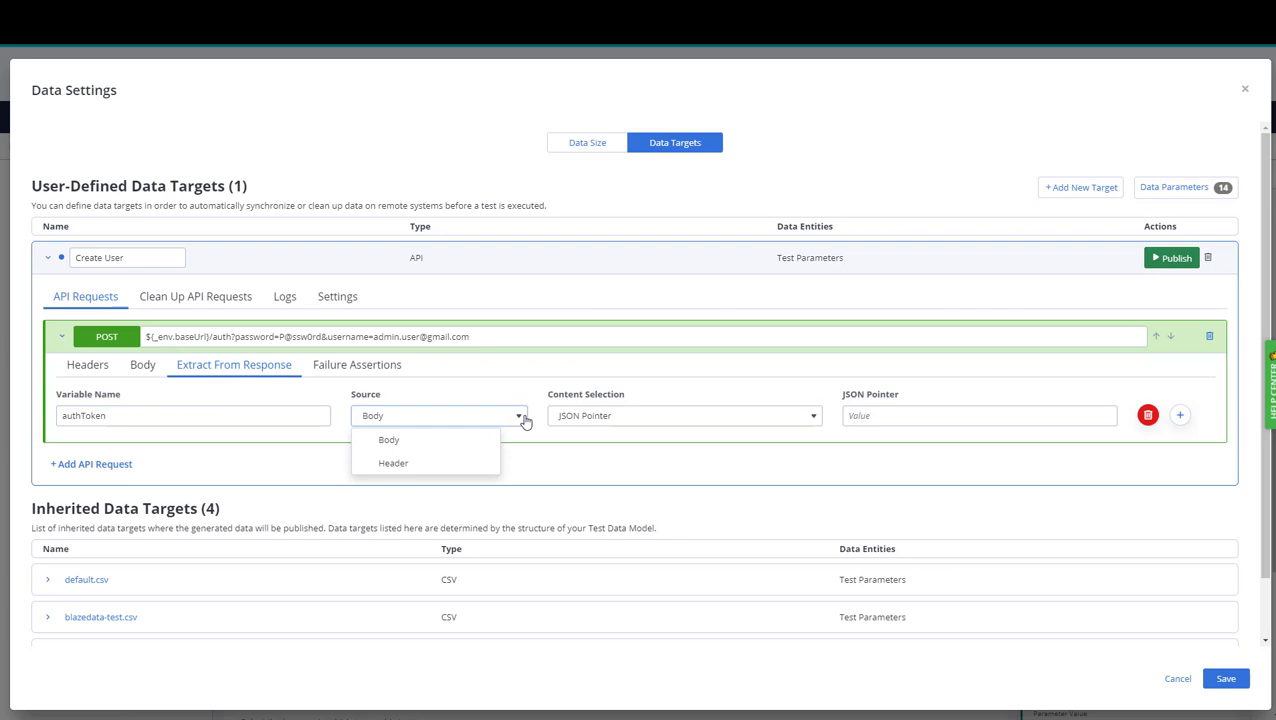
click(588, 416)
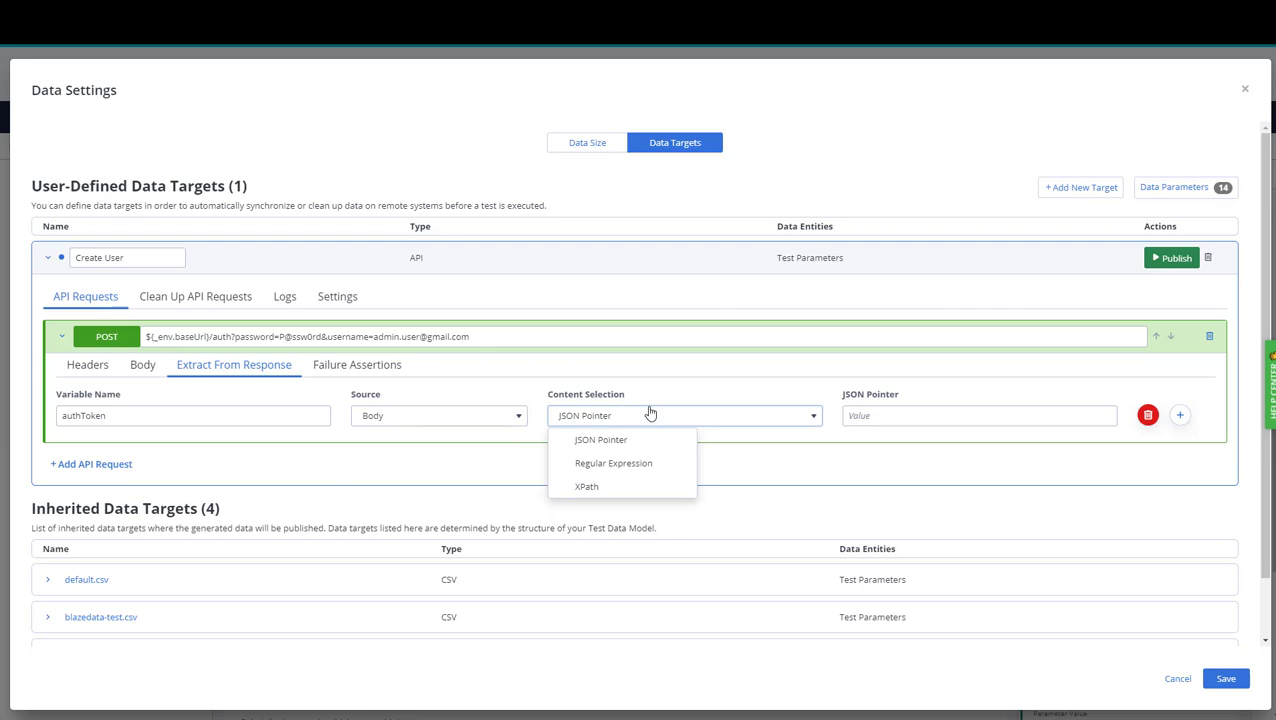
click(607, 440)
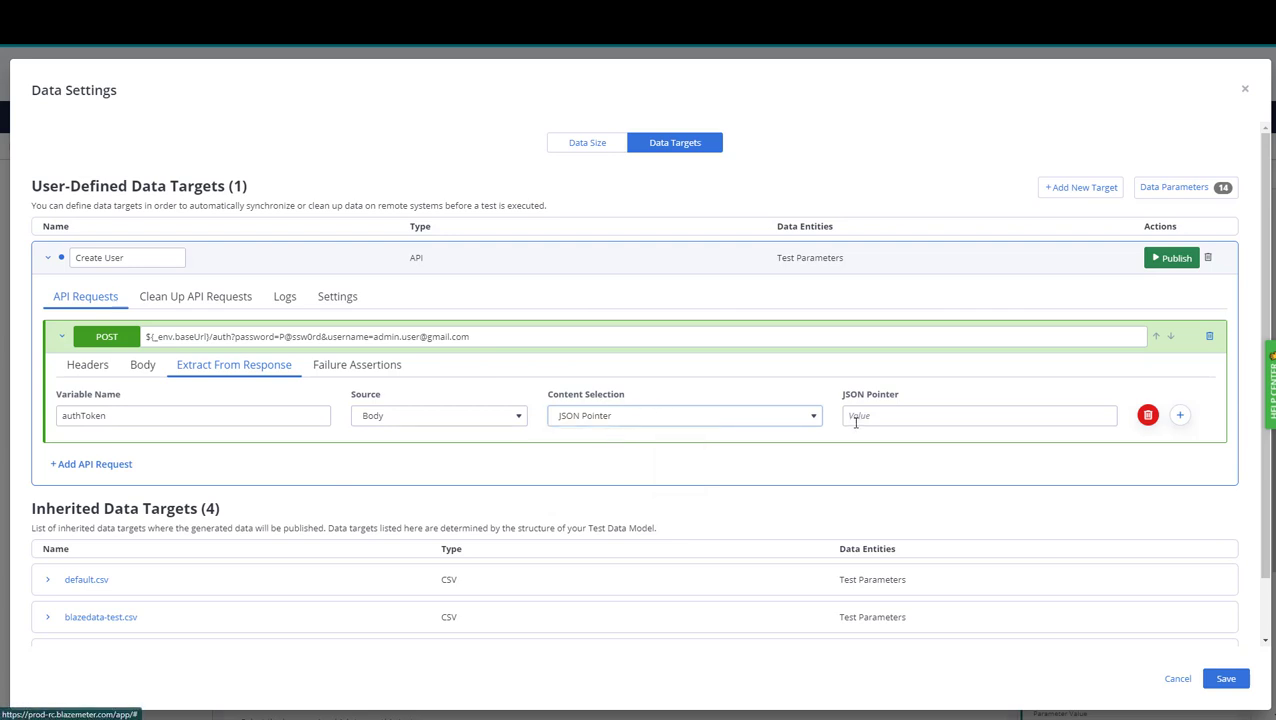
click(871, 419)
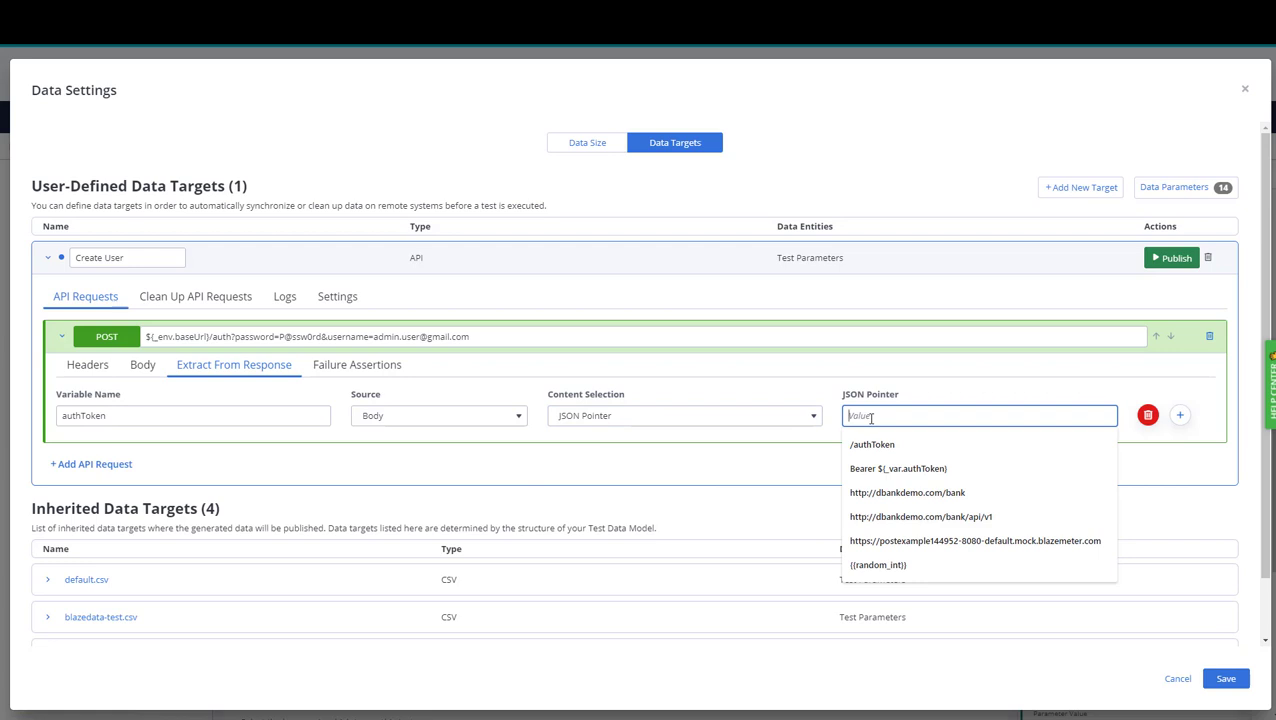
click(872, 444)
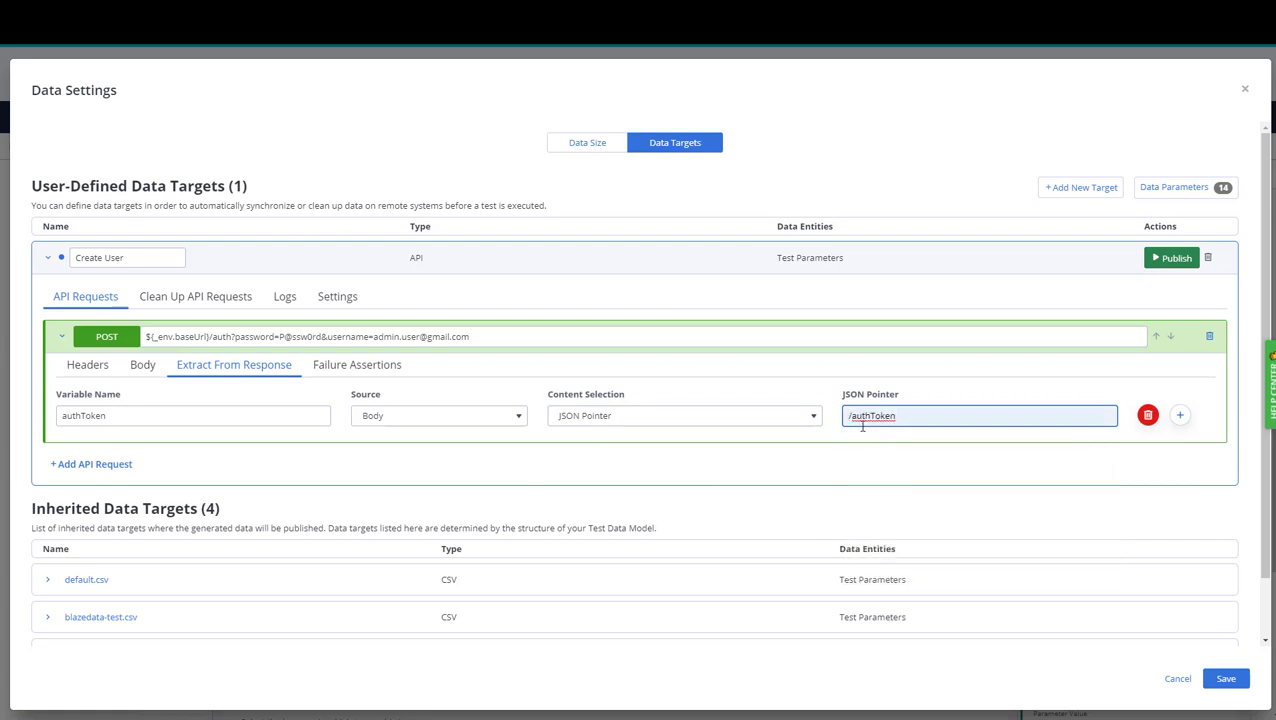
click(1150, 260)
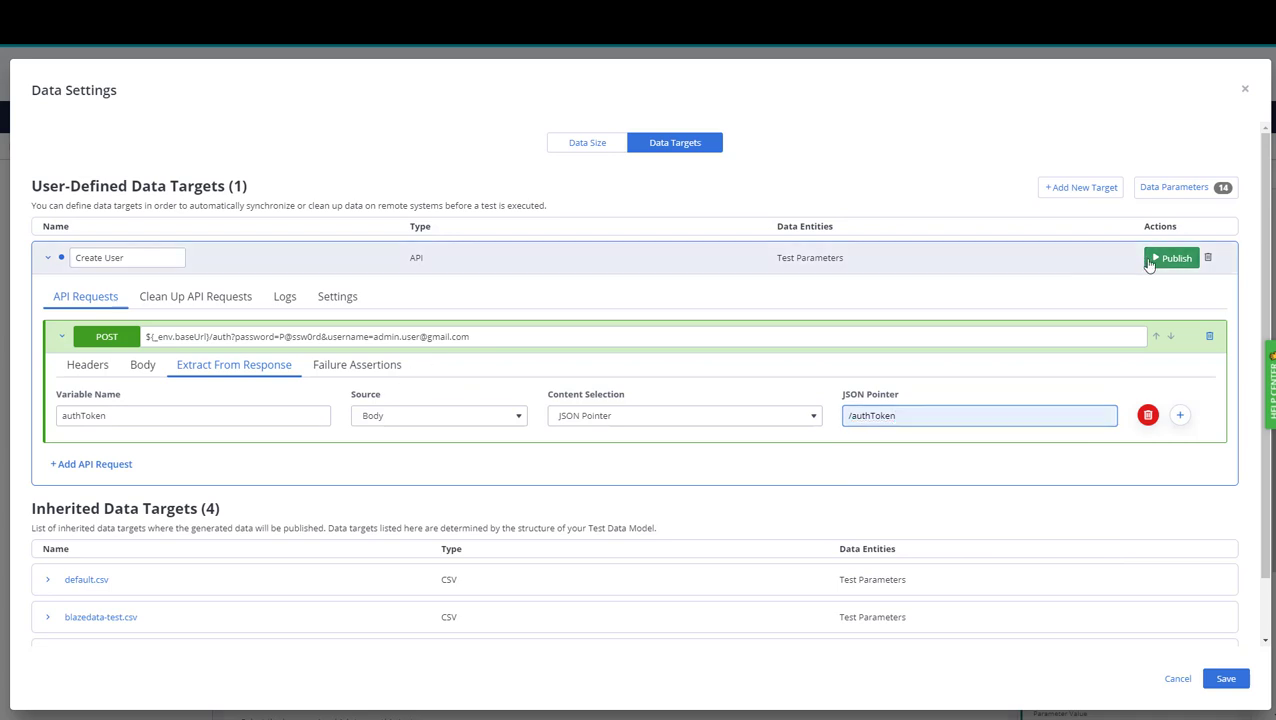
click(286, 299)
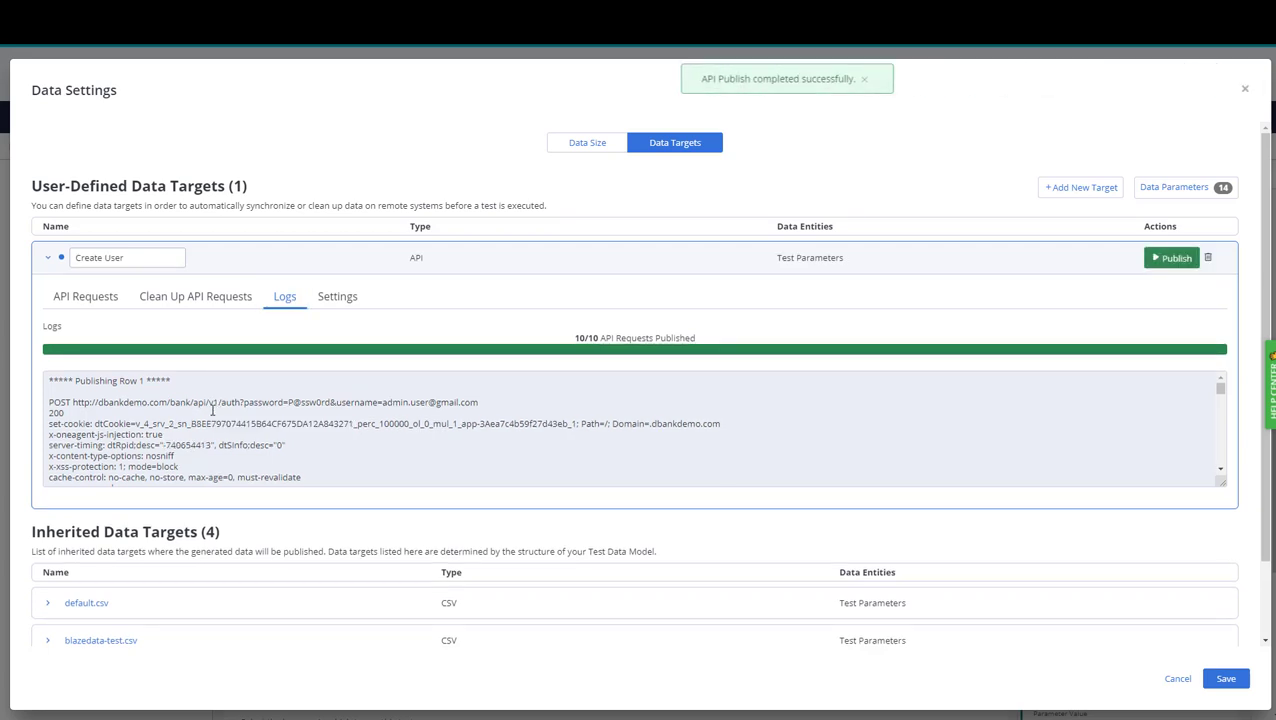
Highlight the log line confirming the token was extracted into authToken.
scroll(98, 410, down, 5)
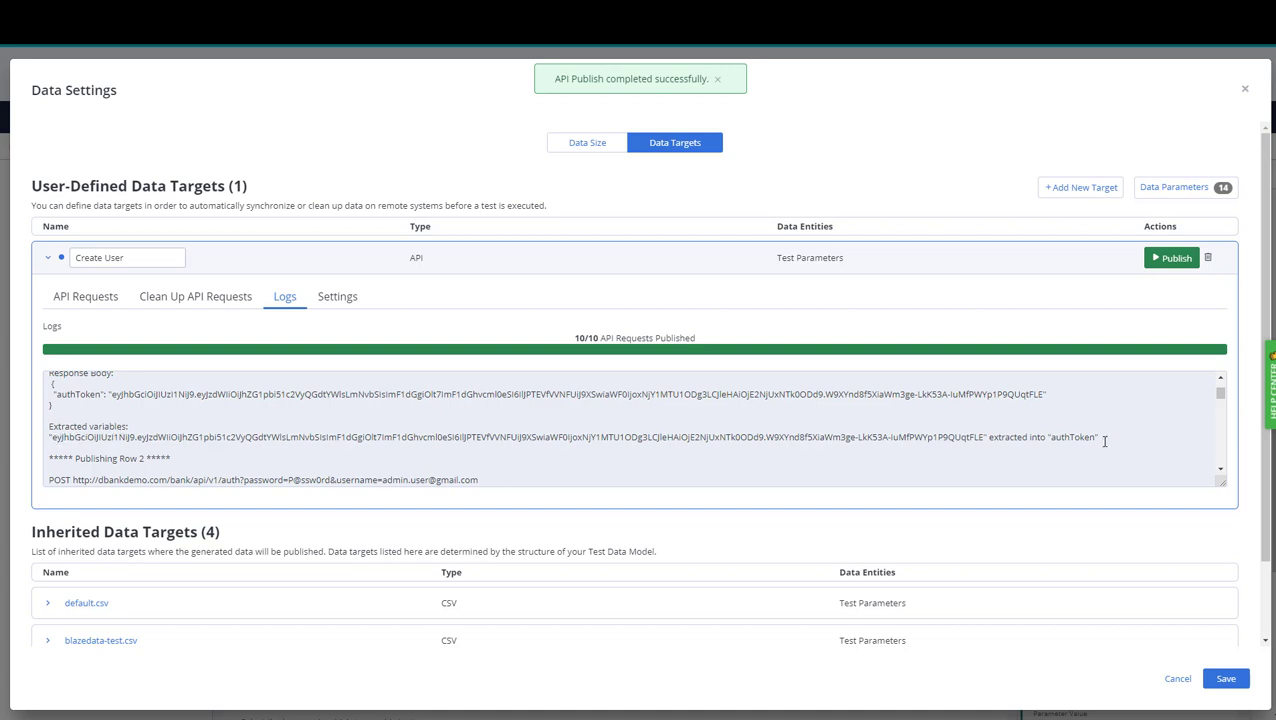
drag(1108, 437, 857, 440)
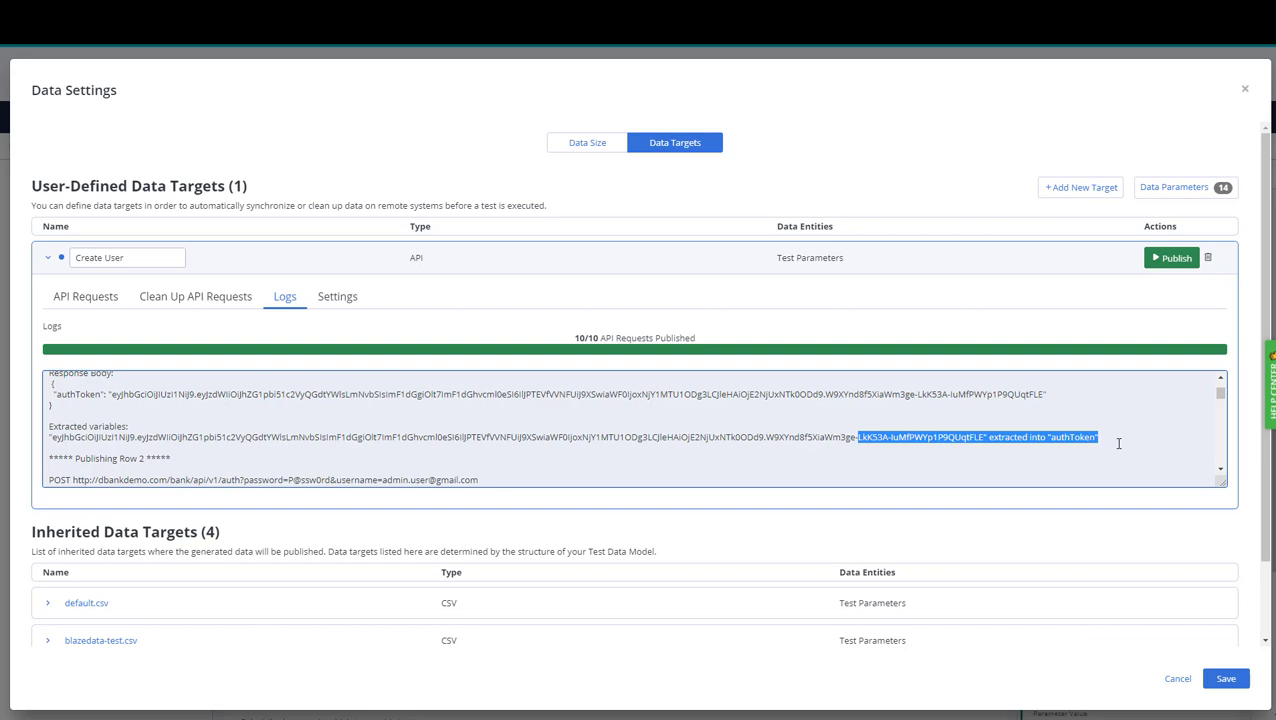
click(104, 306)
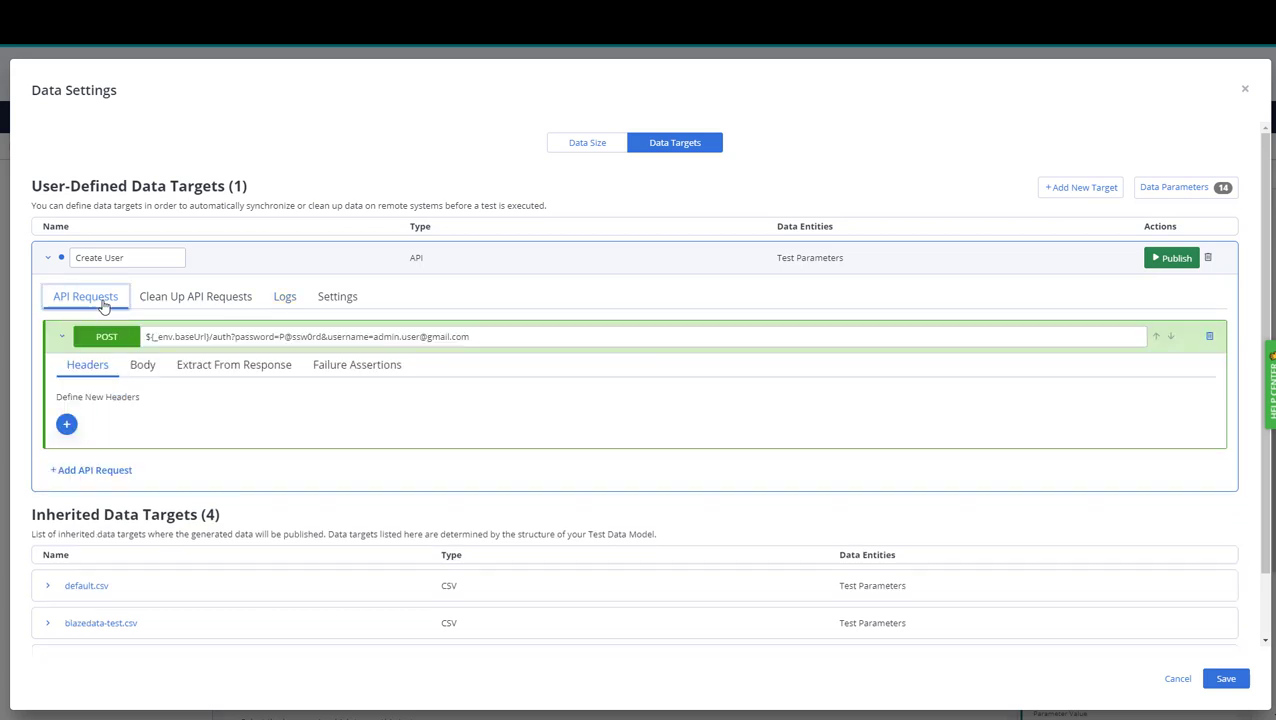
Add a second POST request with URL ${_env.baseUrl}/user?role=USER, collapsing the auth request.
click(94, 470)
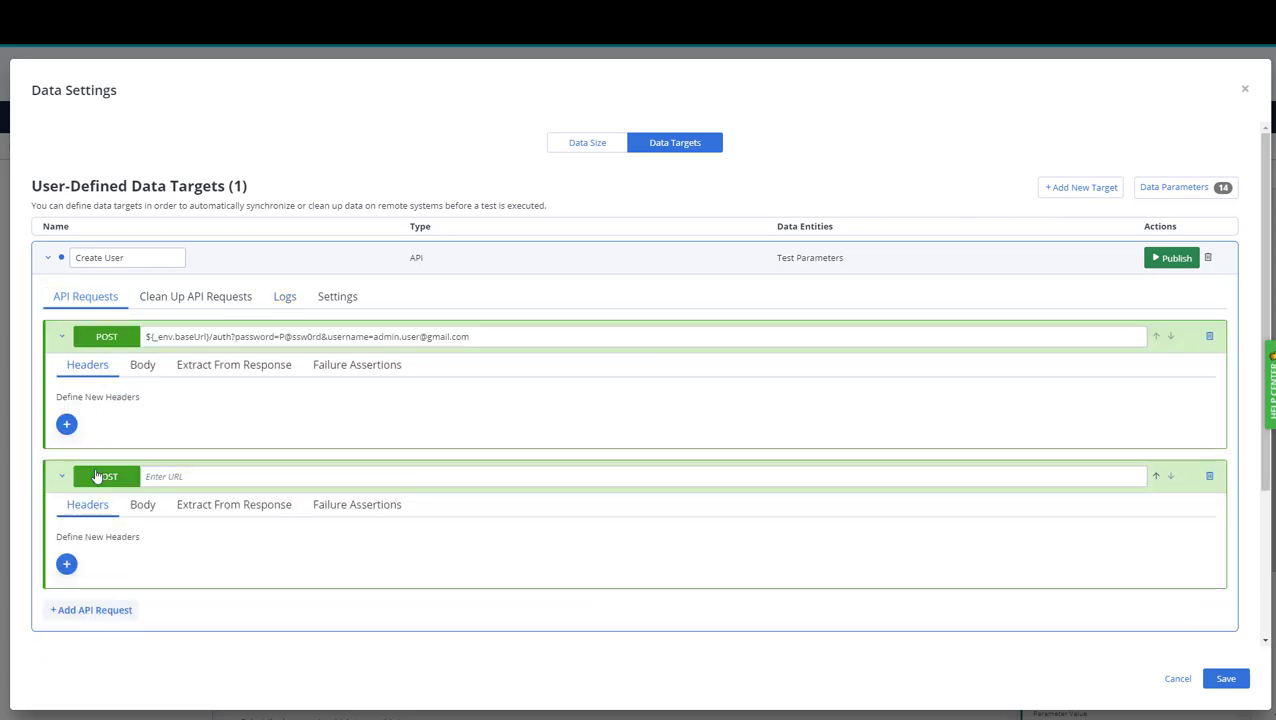
click(61, 336)
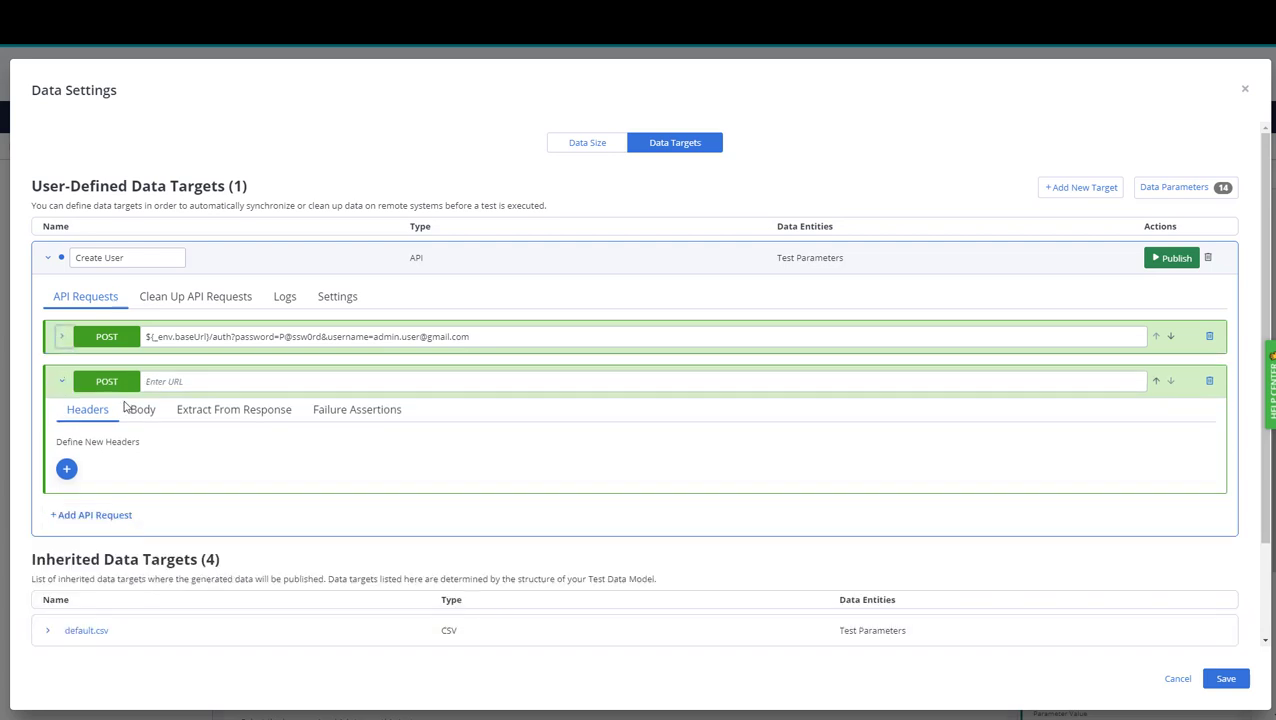
click(176, 381)
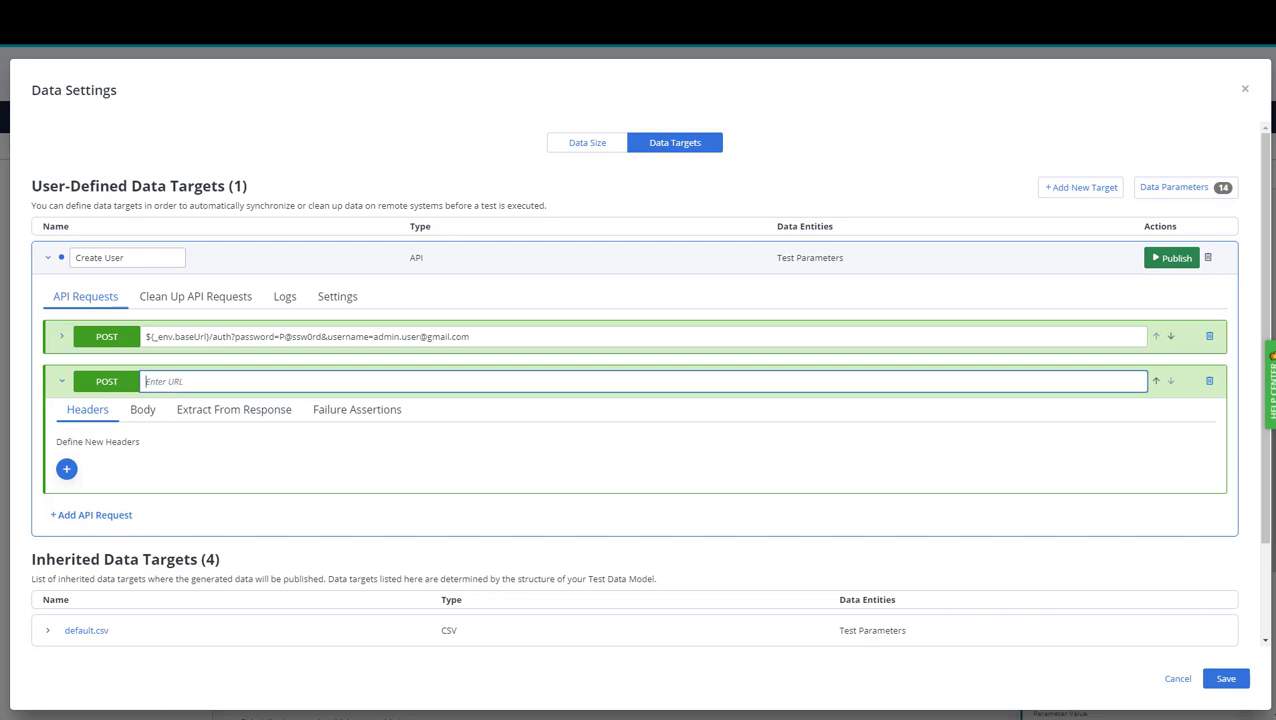
key(alt+Tab)
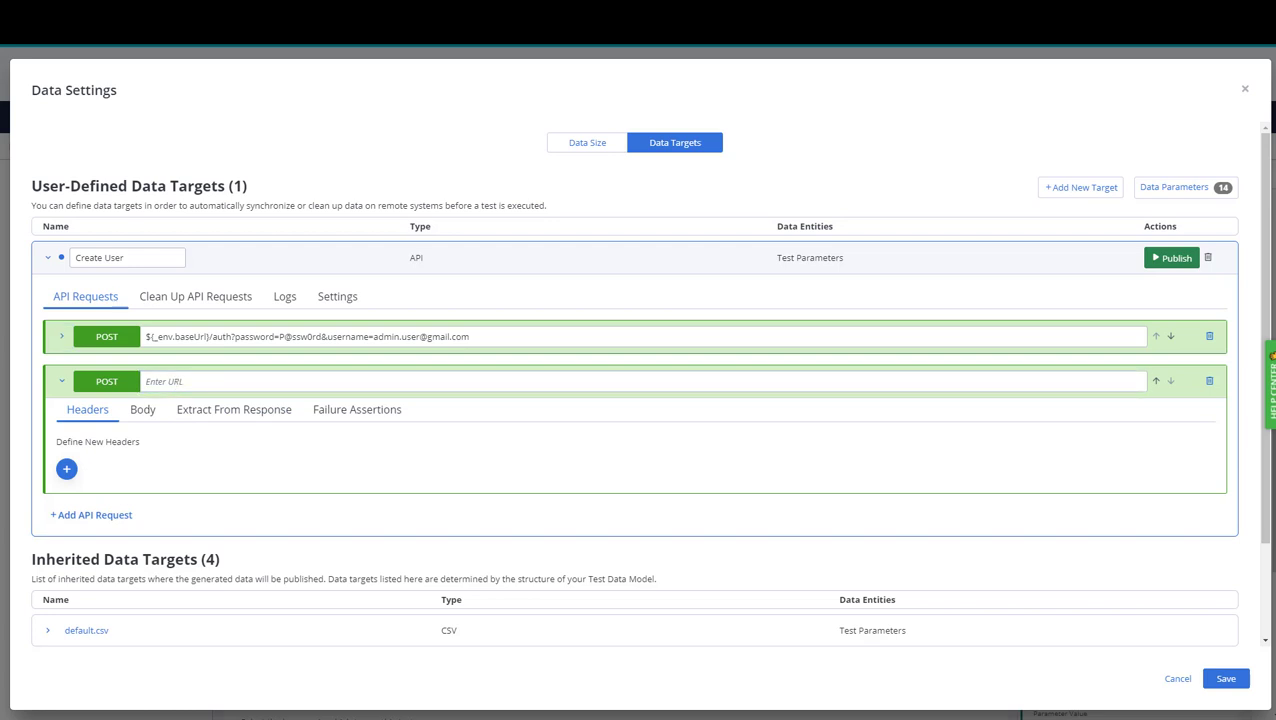
click(234, 382)
text(${_env.baseUrl}/user?role=USER)
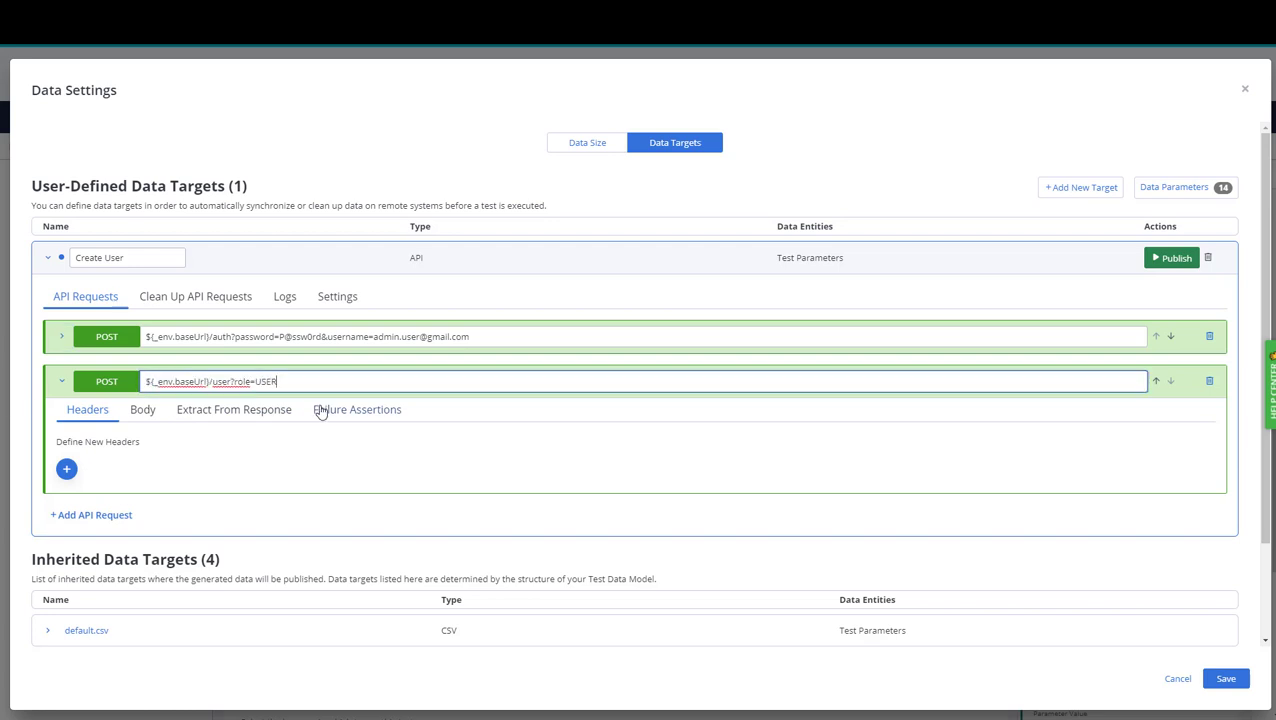
Add three header rows and set Authorization to the pasted Bearer ${_var.authToken} value.
click(66, 469)
click(885, 461)
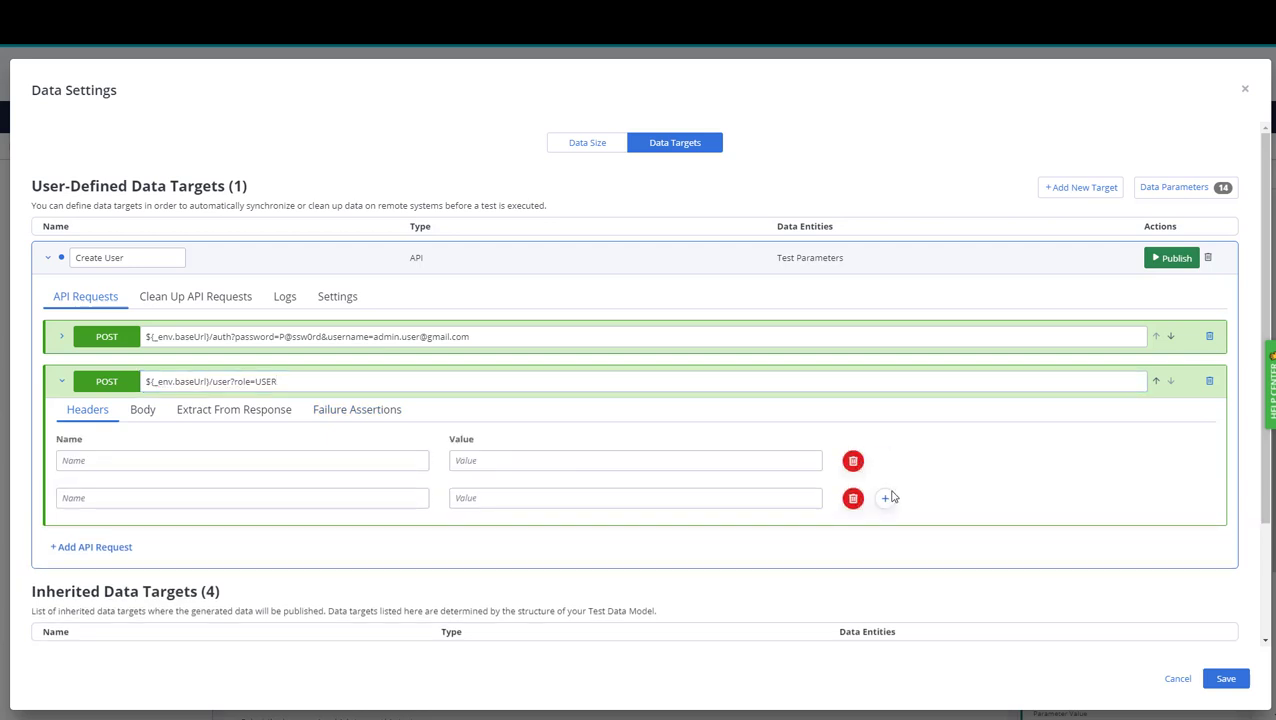
click(886, 498)
click(148, 460)
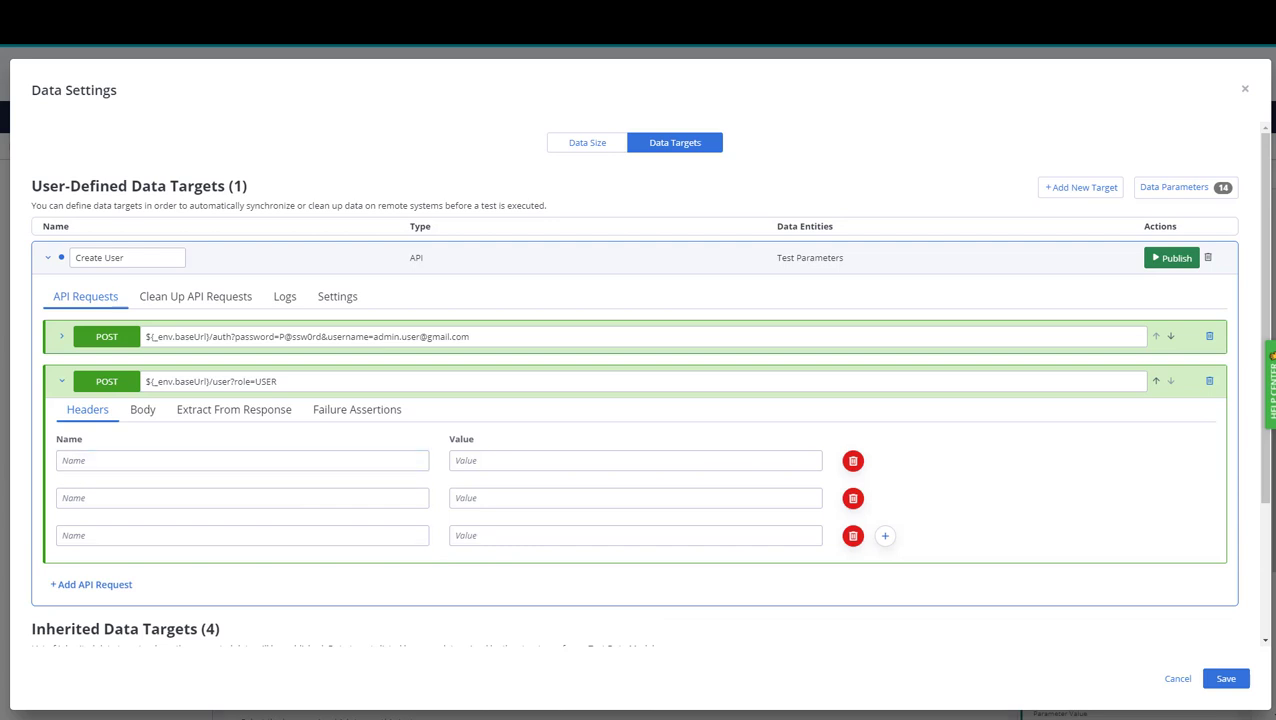
click(102, 461)
text(Authorization)
click(540, 461)
text(Bearer ${_var.authToken})
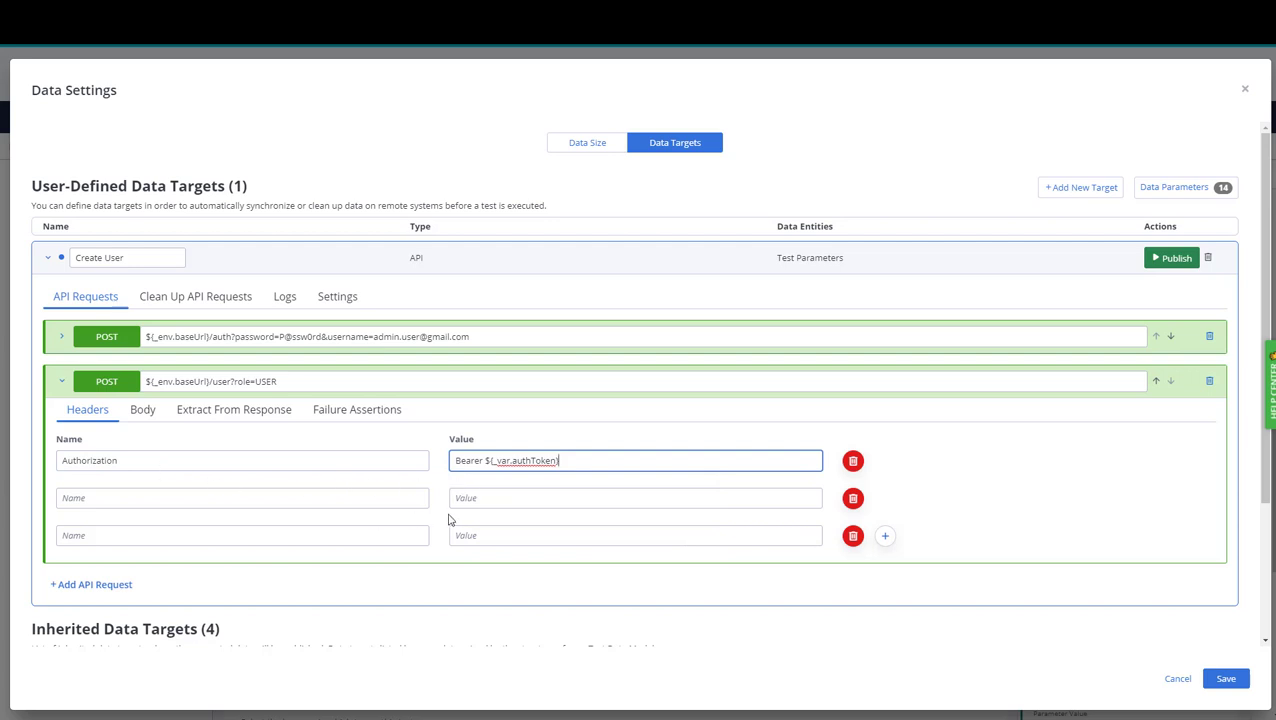
key(Tab)
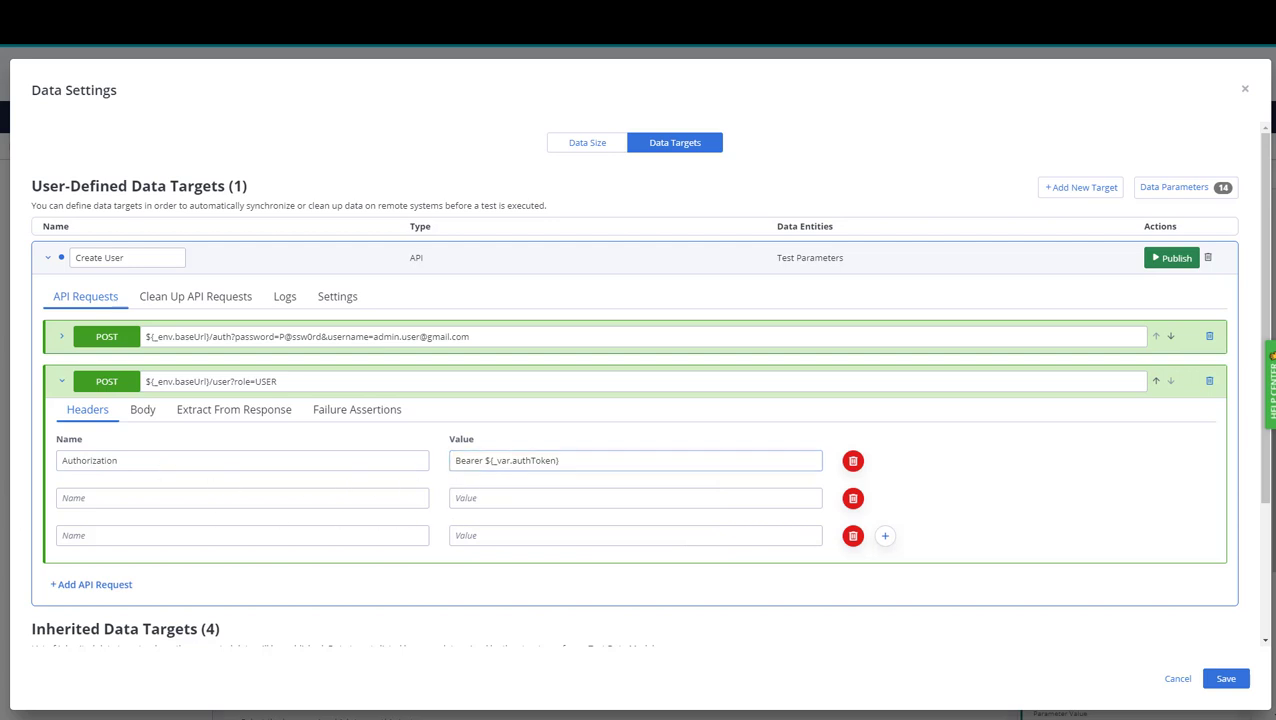
Set the Content-Type header to application/json and Accept to */*, then show the empty body.
click(166, 497)
text(Content-Type)
key(Tab)
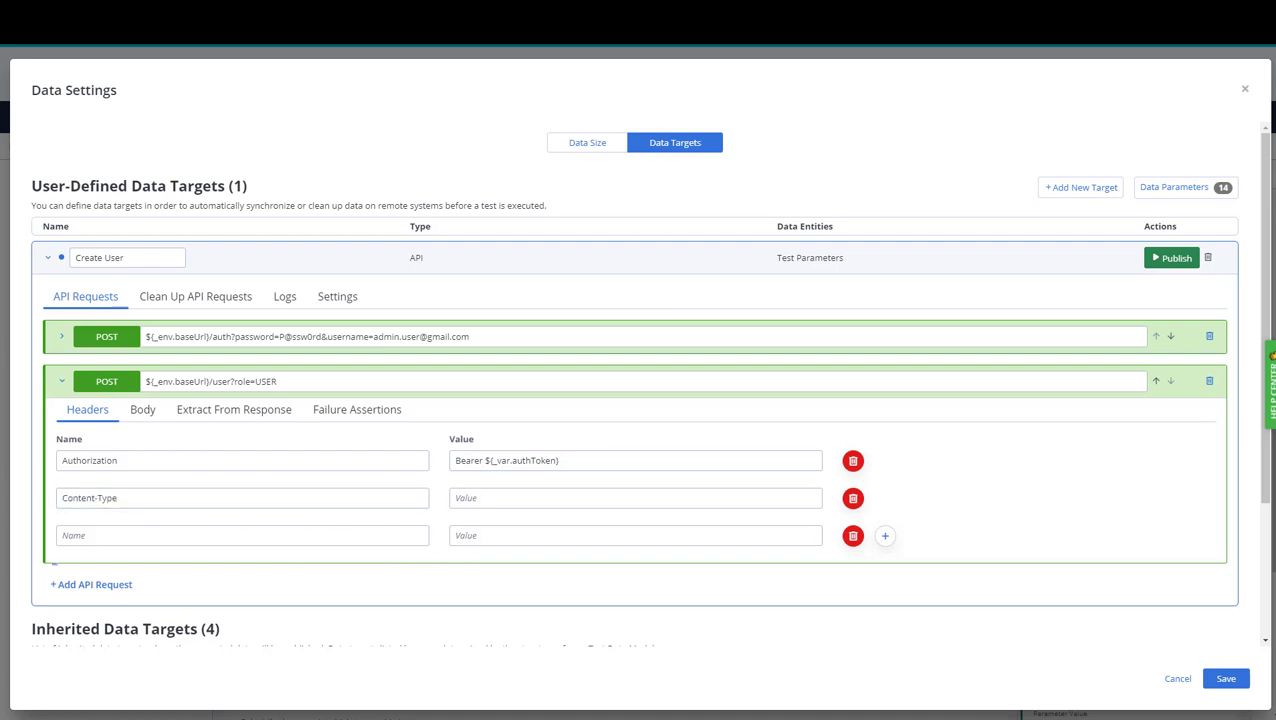
click(498, 498)
text(application/json)
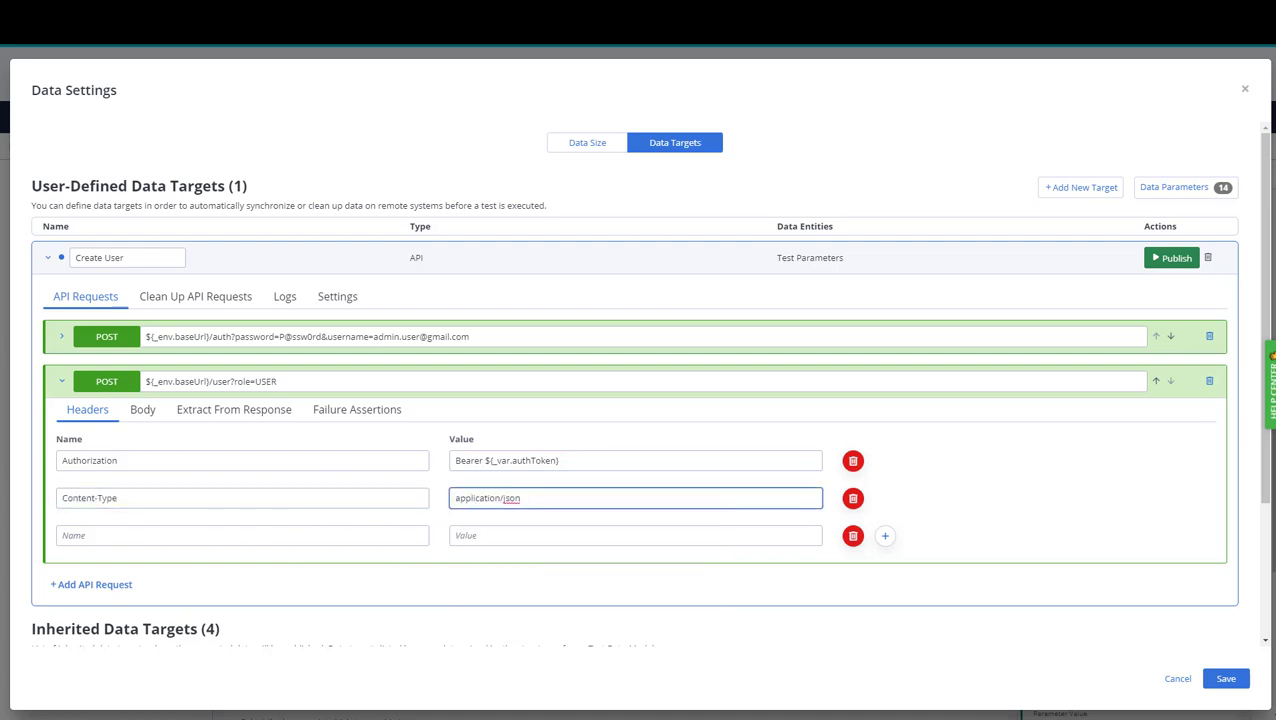
key(Tab)
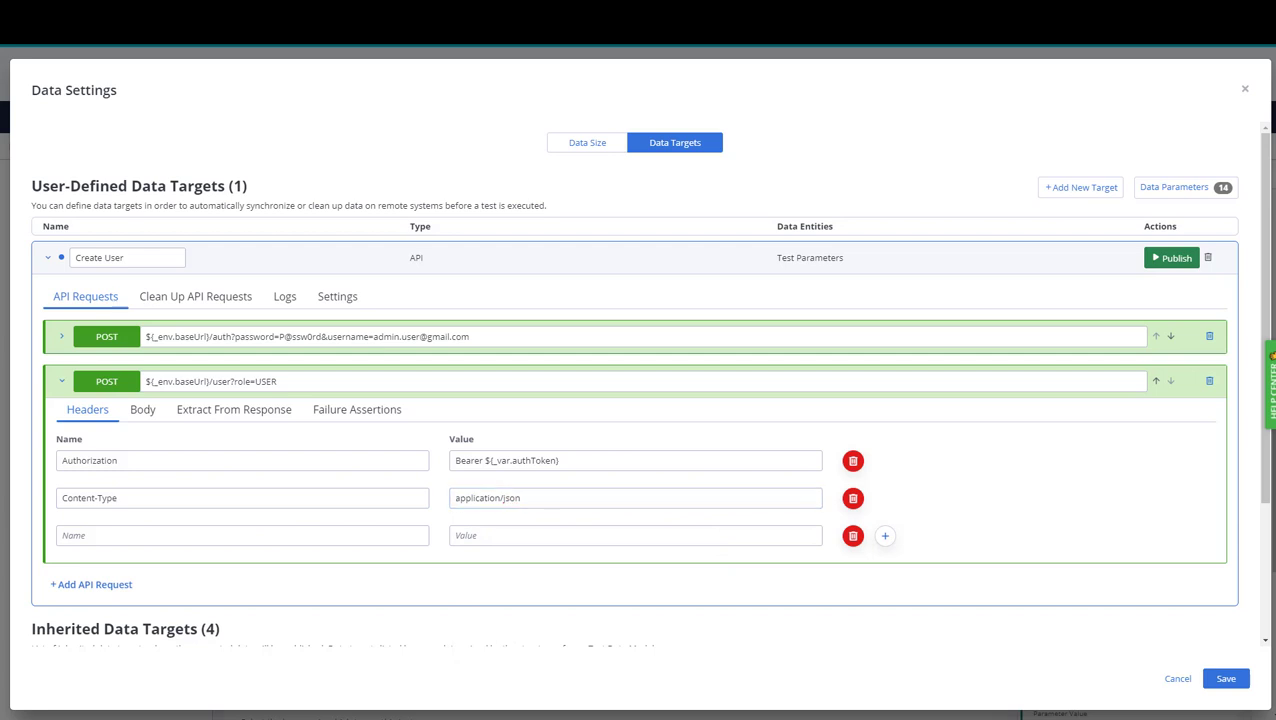
click(115, 535)
text(Accept)
key(Tab)
click(469, 535)
text(*/*)
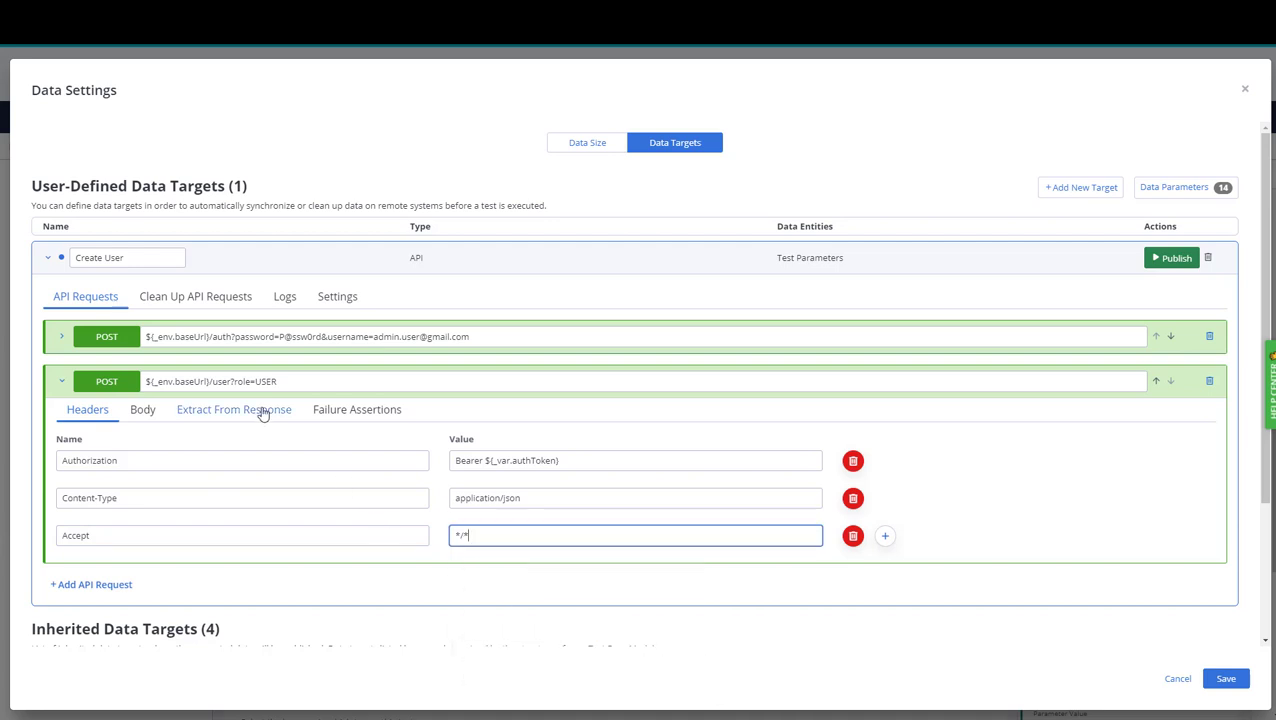
click(147, 413)
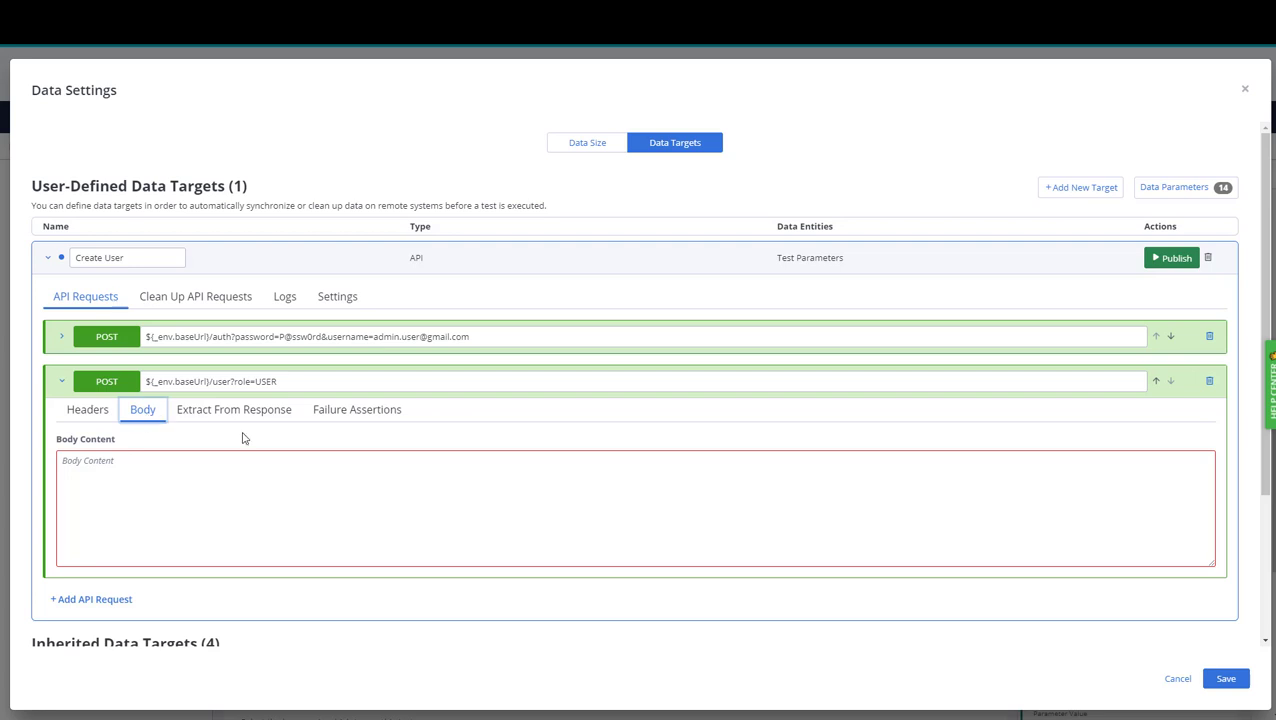
Paste the prepared JSON user record into the empty request body.
click(136, 464)
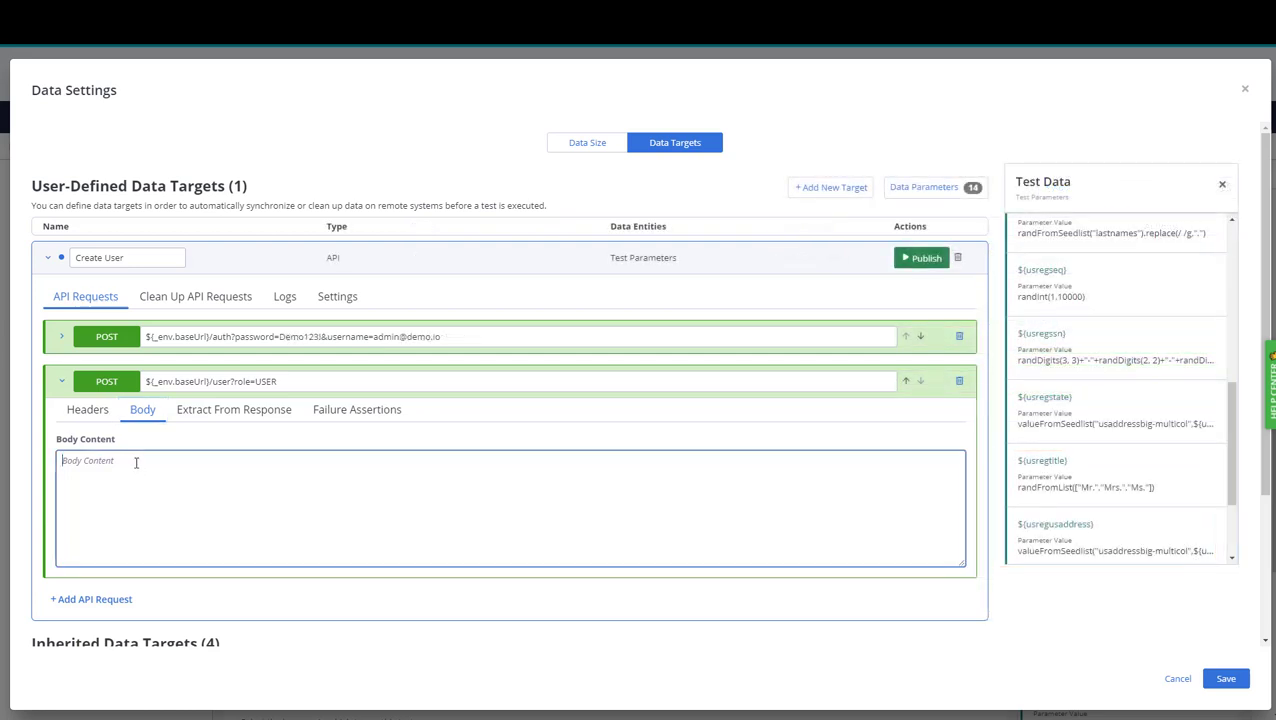
right_click(136, 464)
click(200, 563)
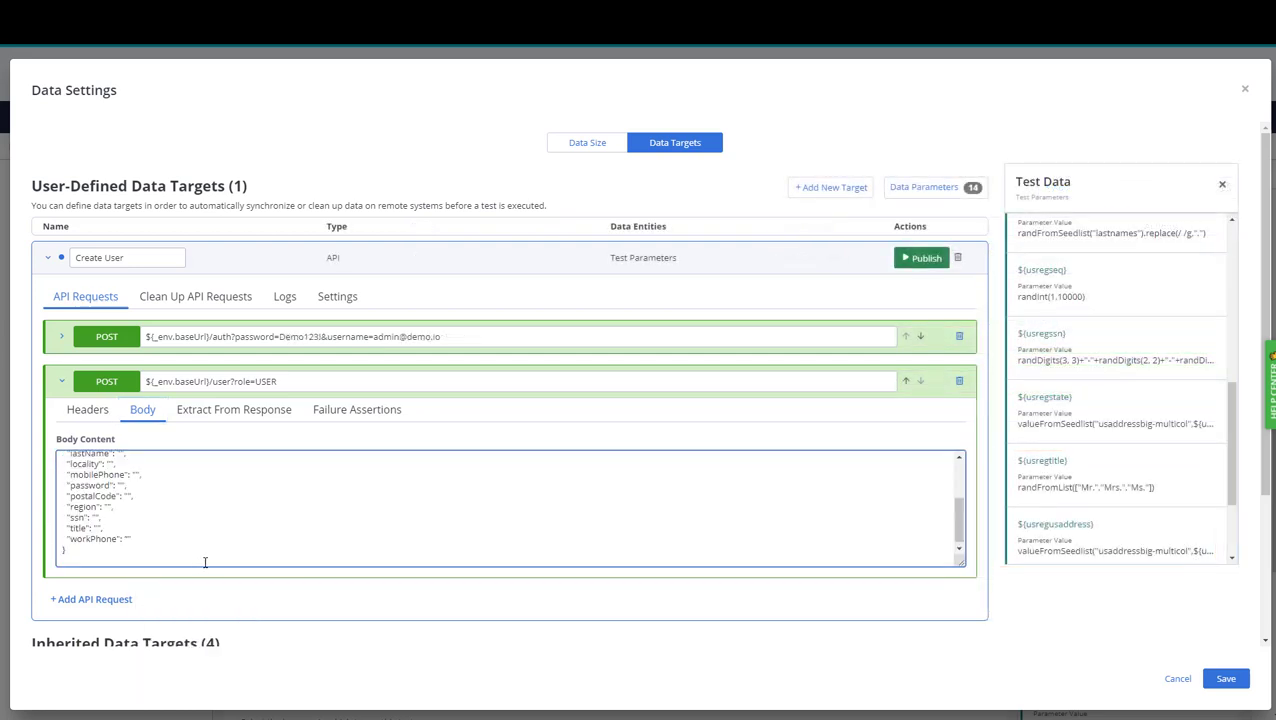
scroll(186, 517, down, 3)
scroll(188, 517, up, 3)
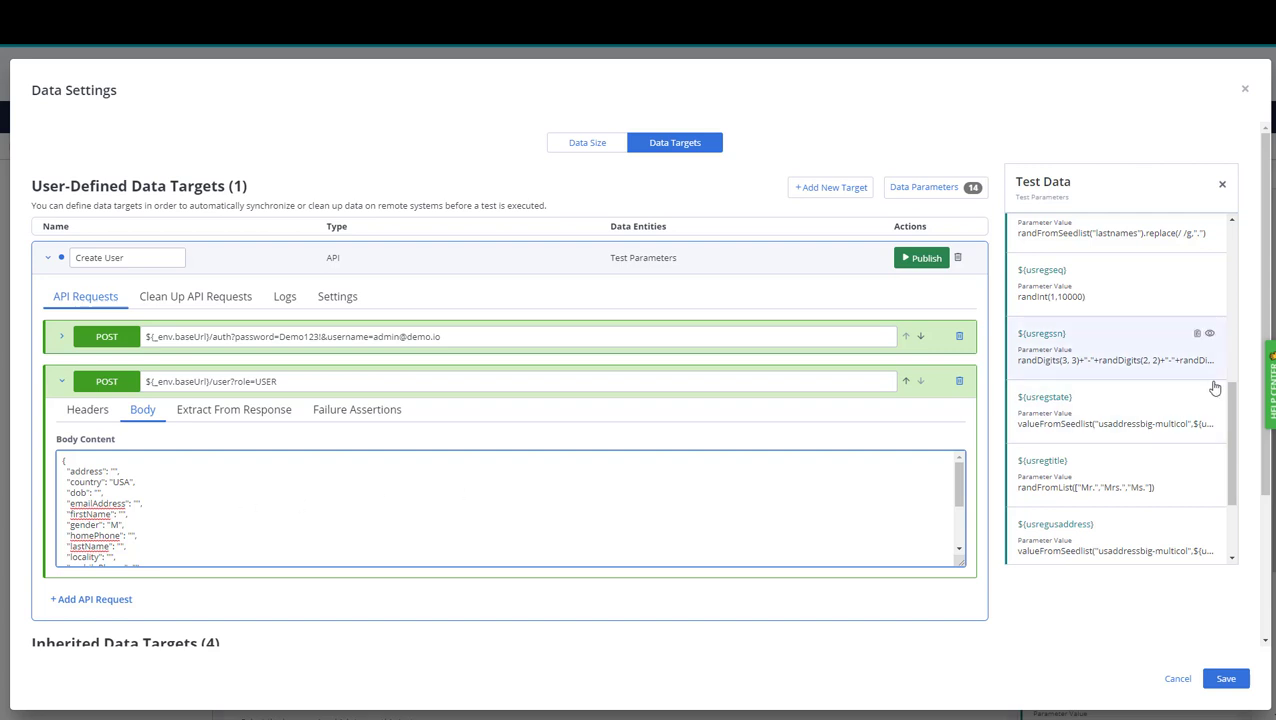
Insert the usregusaddress, usregdob and usregeMailAddress test data parameters into the address, dob and emailAddress fields.
click(1197, 524)
click(114, 470)
key(ctrl+v)
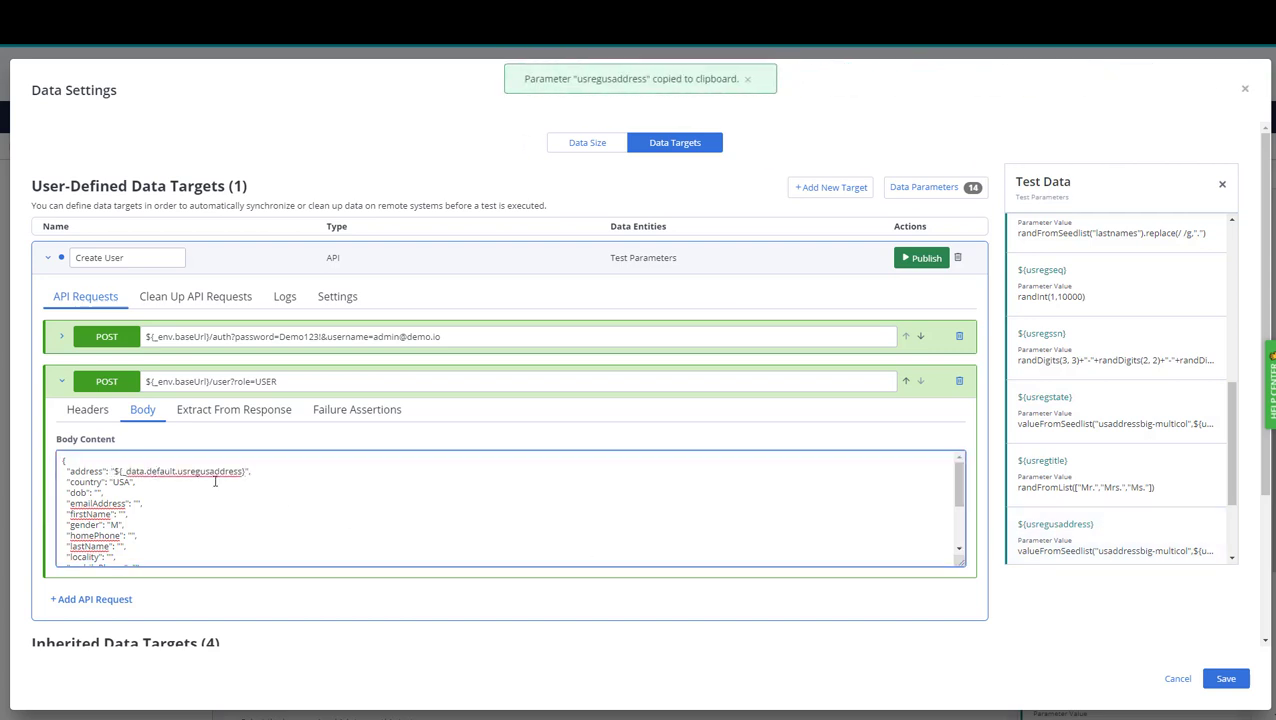
scroll(1139, 396, up, 5)
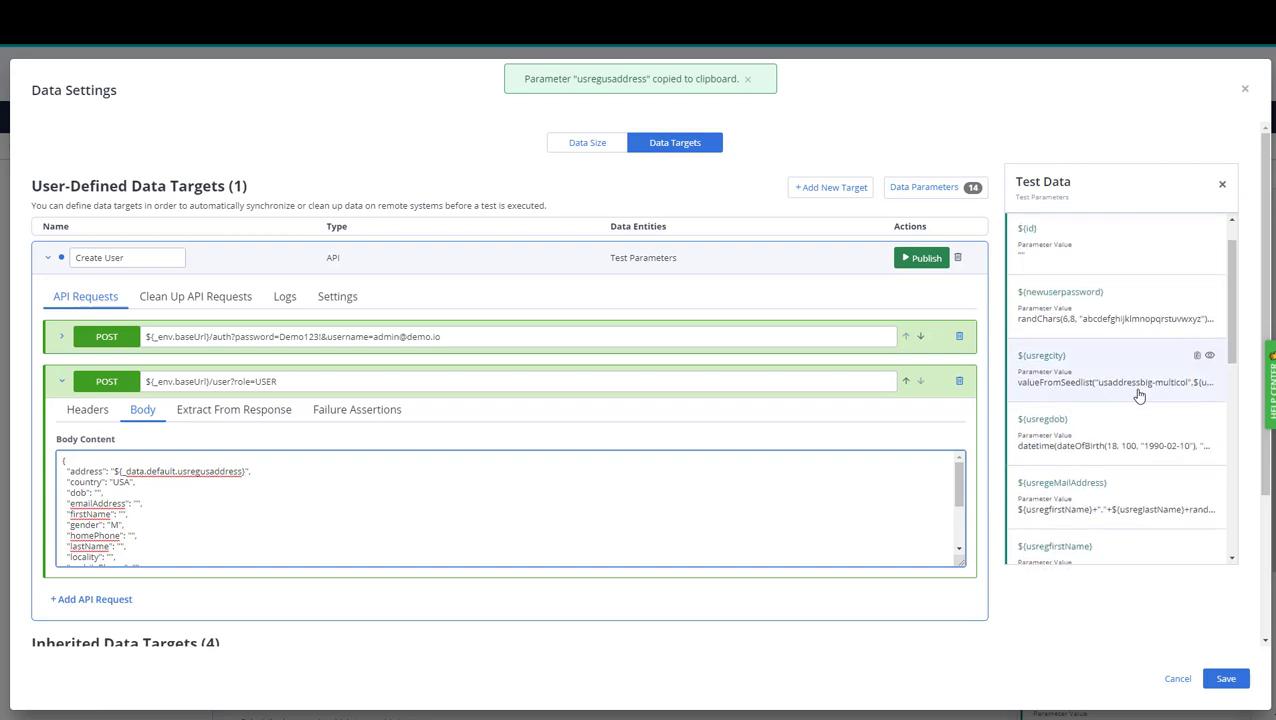
scroll(1139, 395, up, 1)
scroll(1139, 395, down, 1)
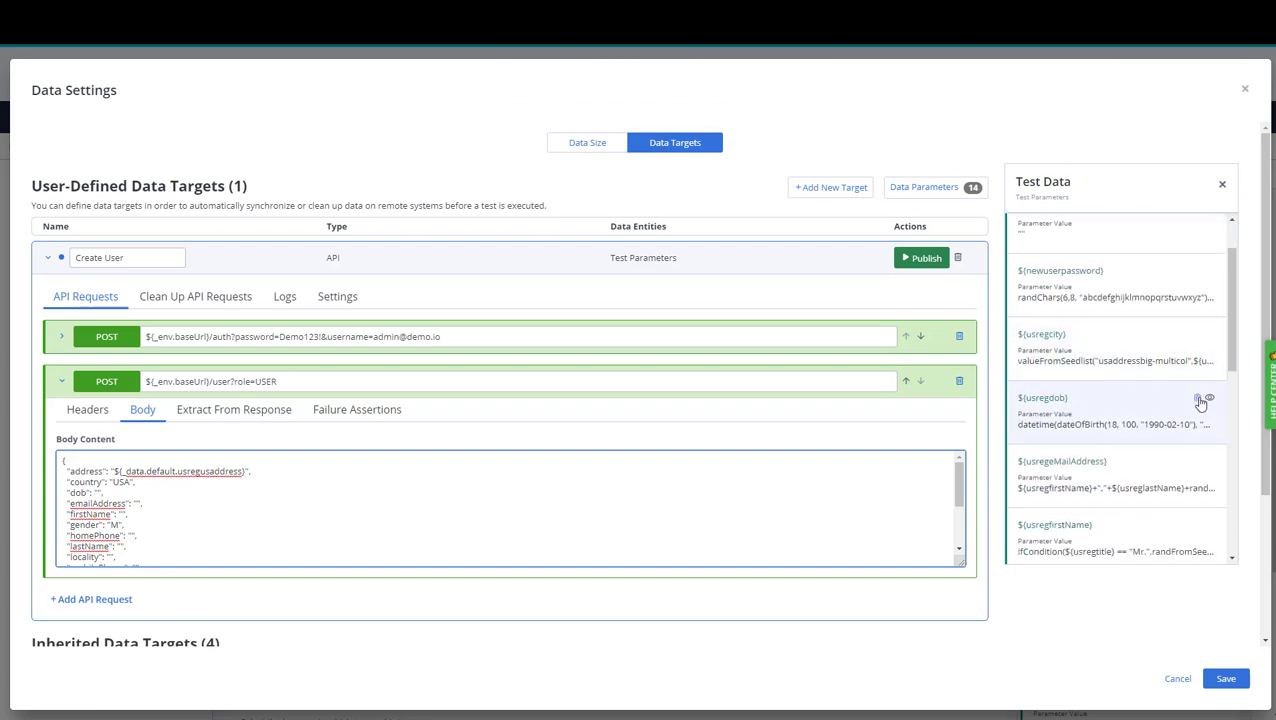
click(1198, 398)
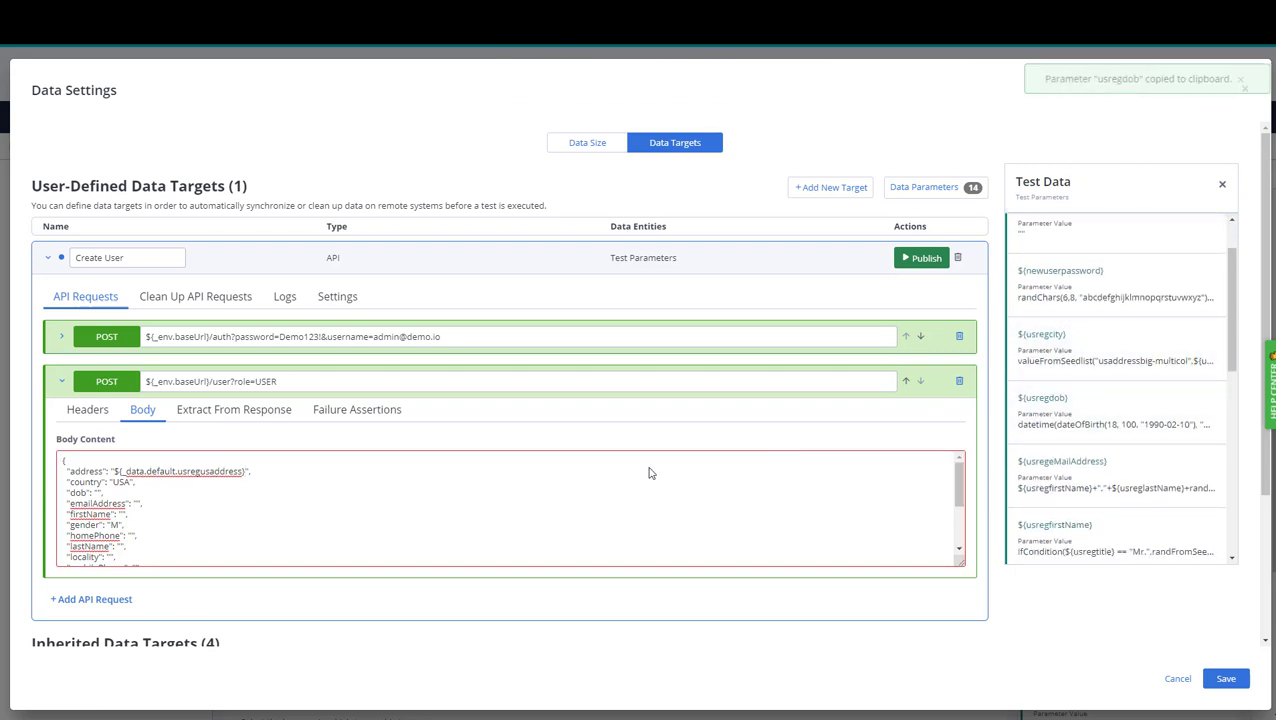
click(99, 492)
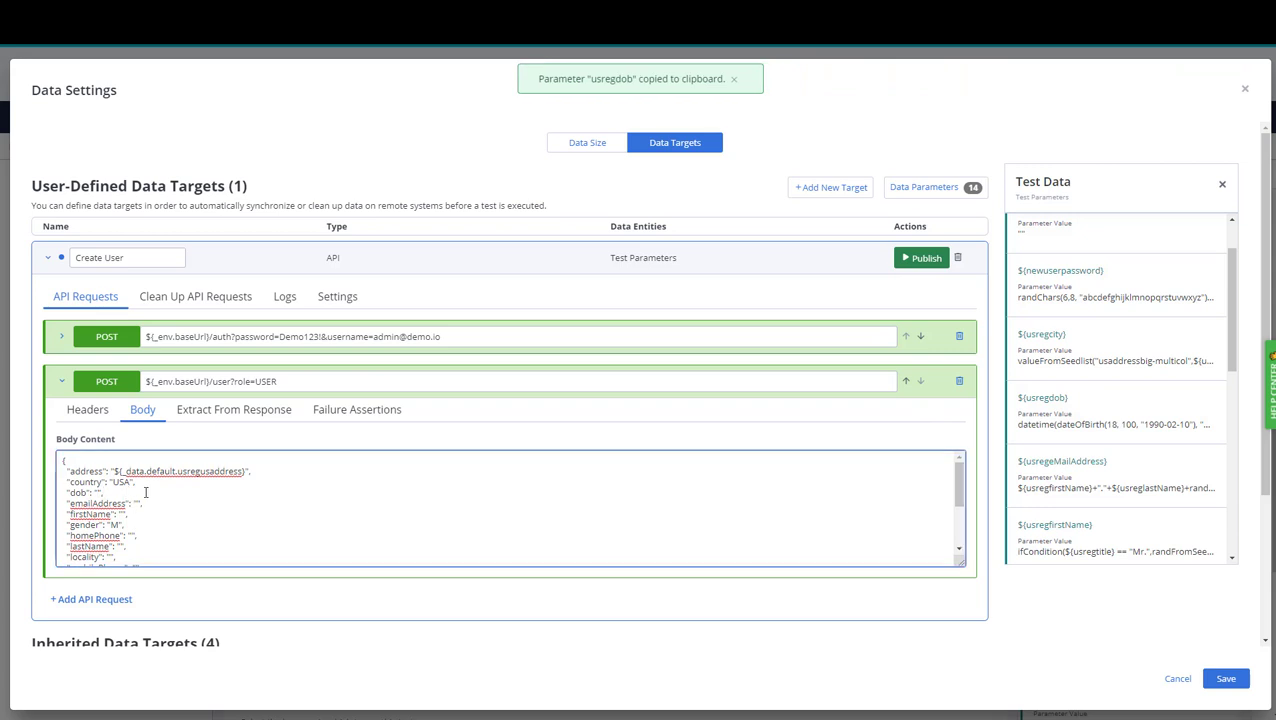
key(ctrl+v)
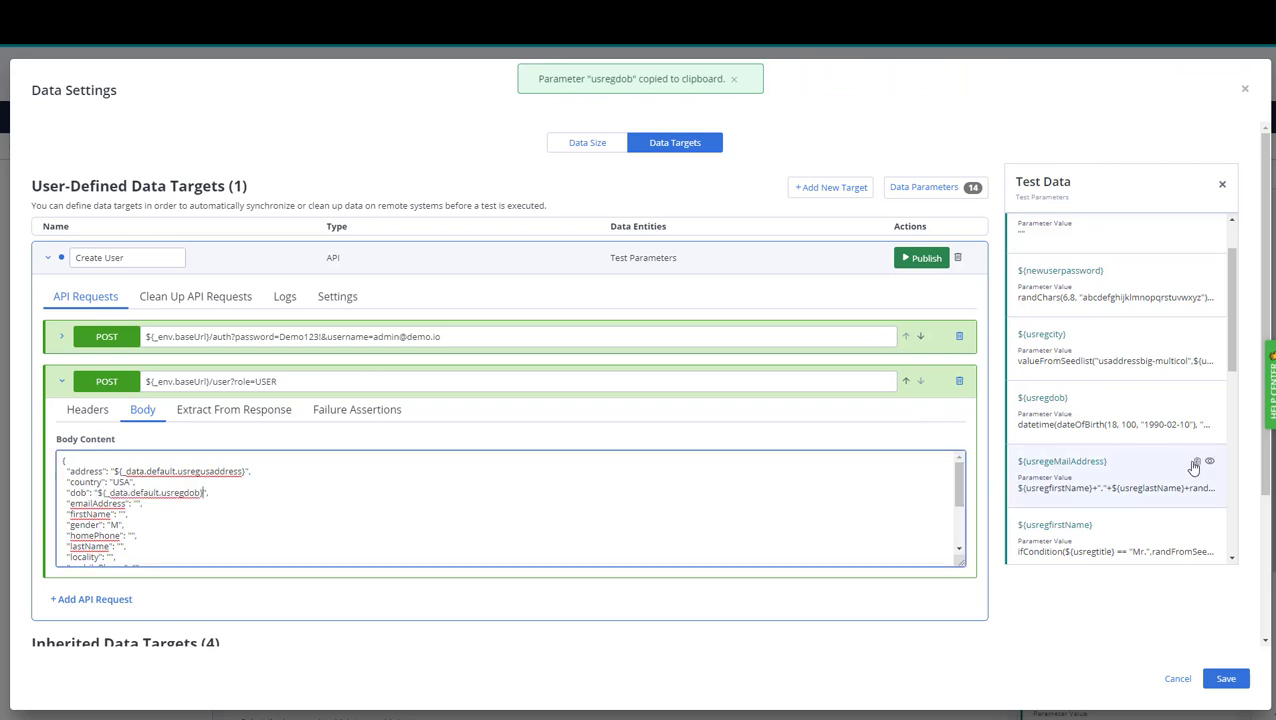
click(1198, 463)
click(213, 504)
key(ctrl+v)
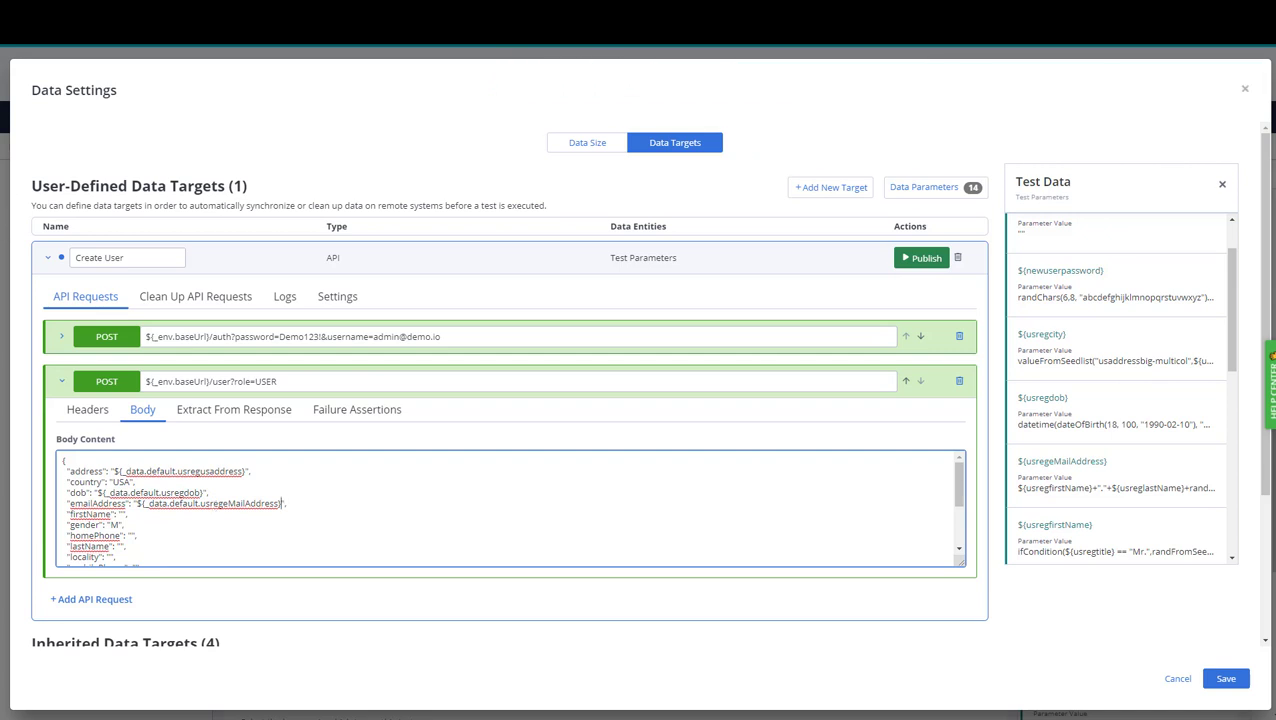
Replace the whole body with the fully parameterised JSON and publish the Create User target.
drag(61, 460, 165, 610)
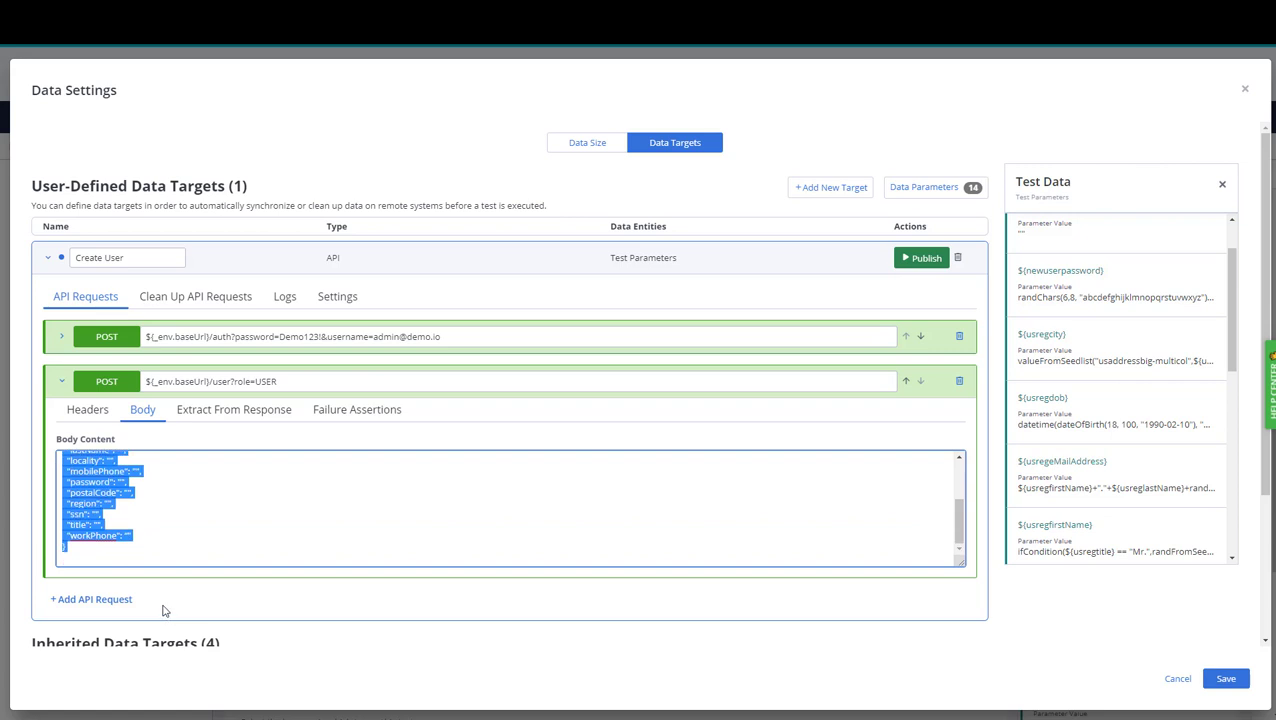
key(ctrl+v)
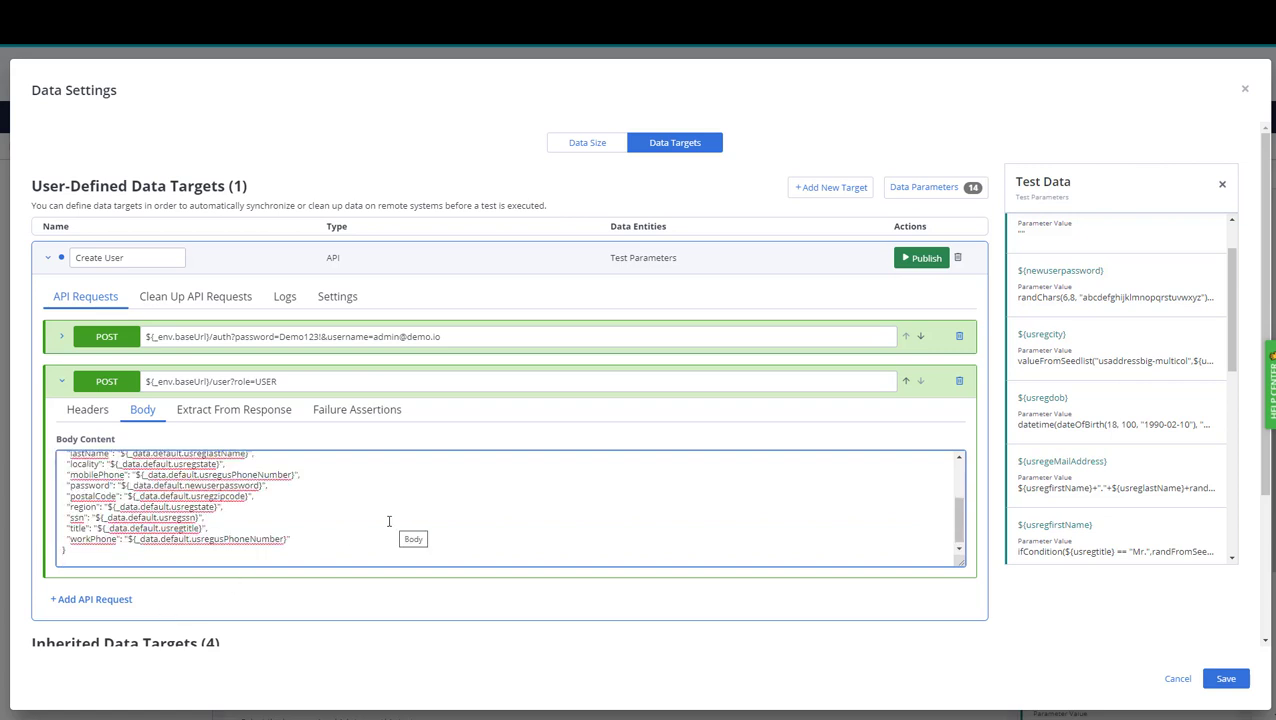
scroll(387, 521, up, 3)
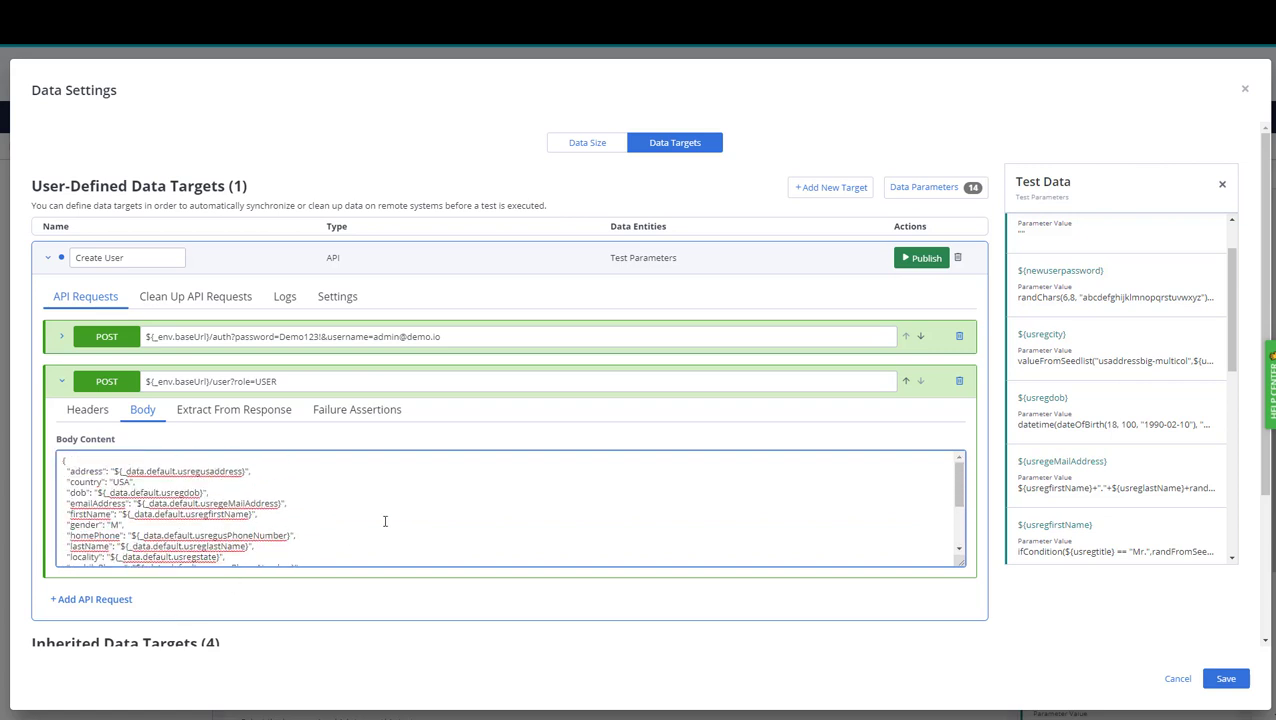
click(918, 258)
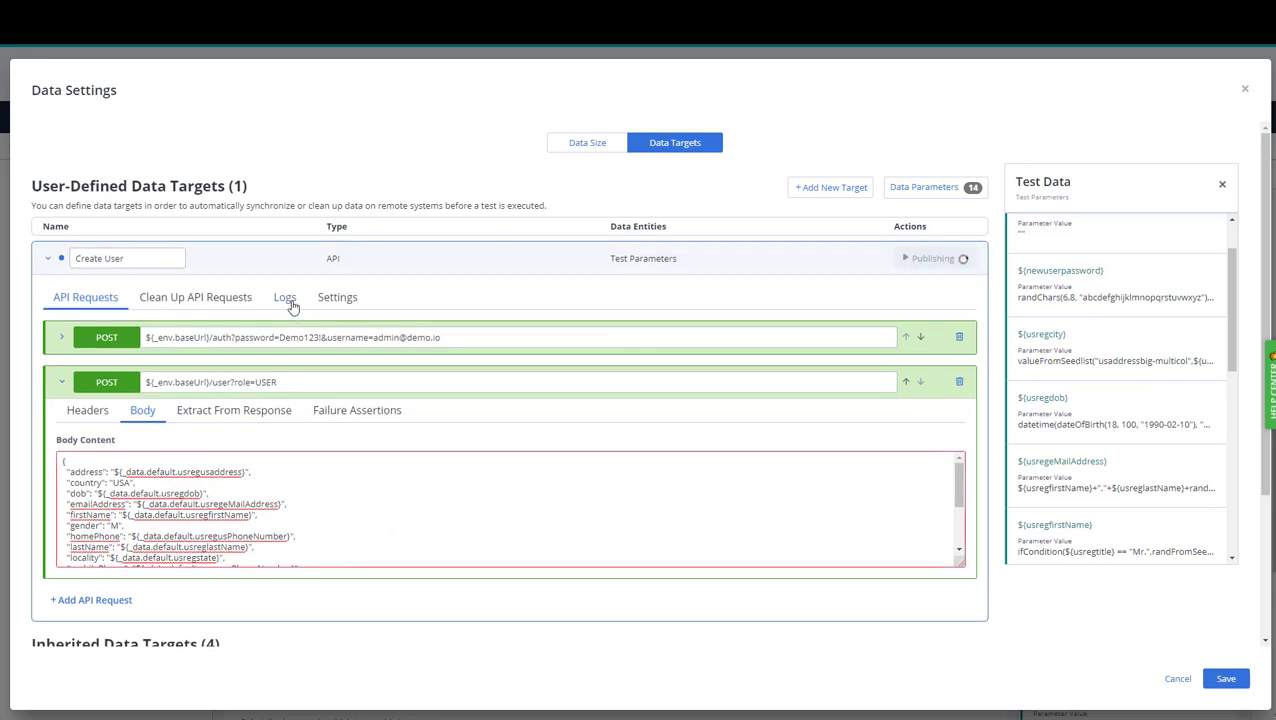
Review the publish logs showing 20/20 requests published, then return to the API request list.
click(285, 298)
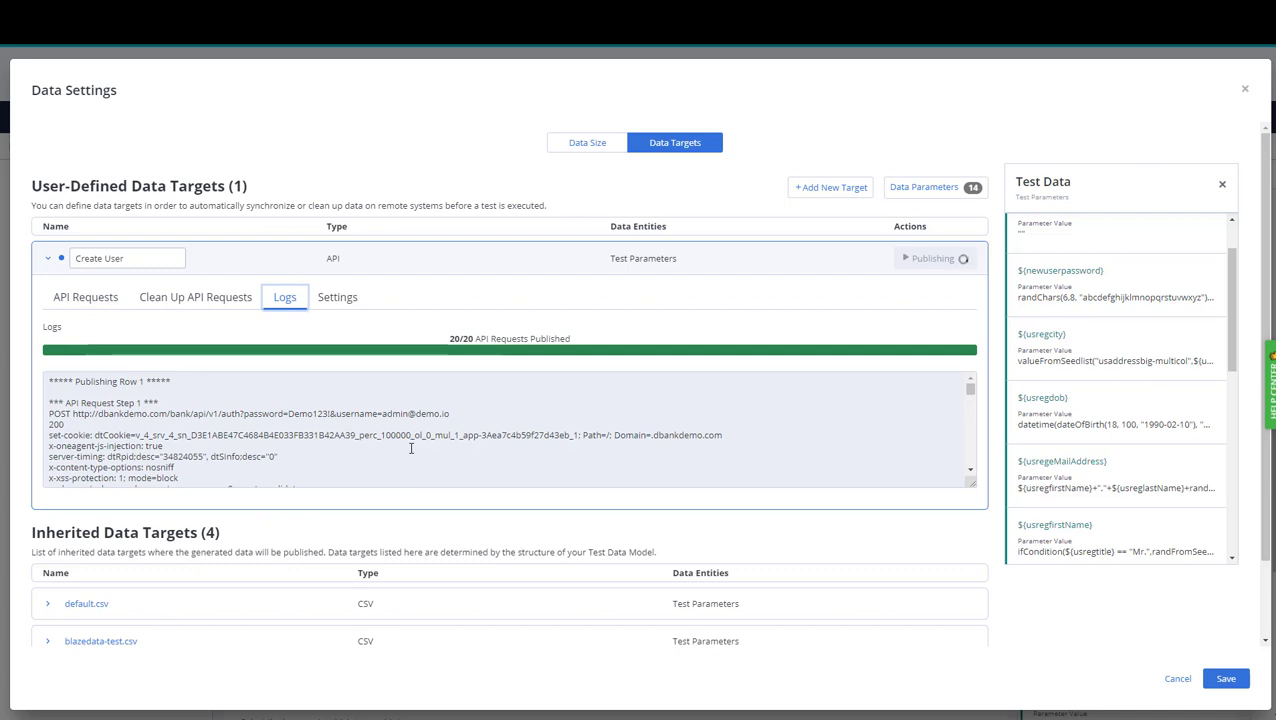
scroll(481, 456, down, 2)
scroll(481, 456, down, 4)
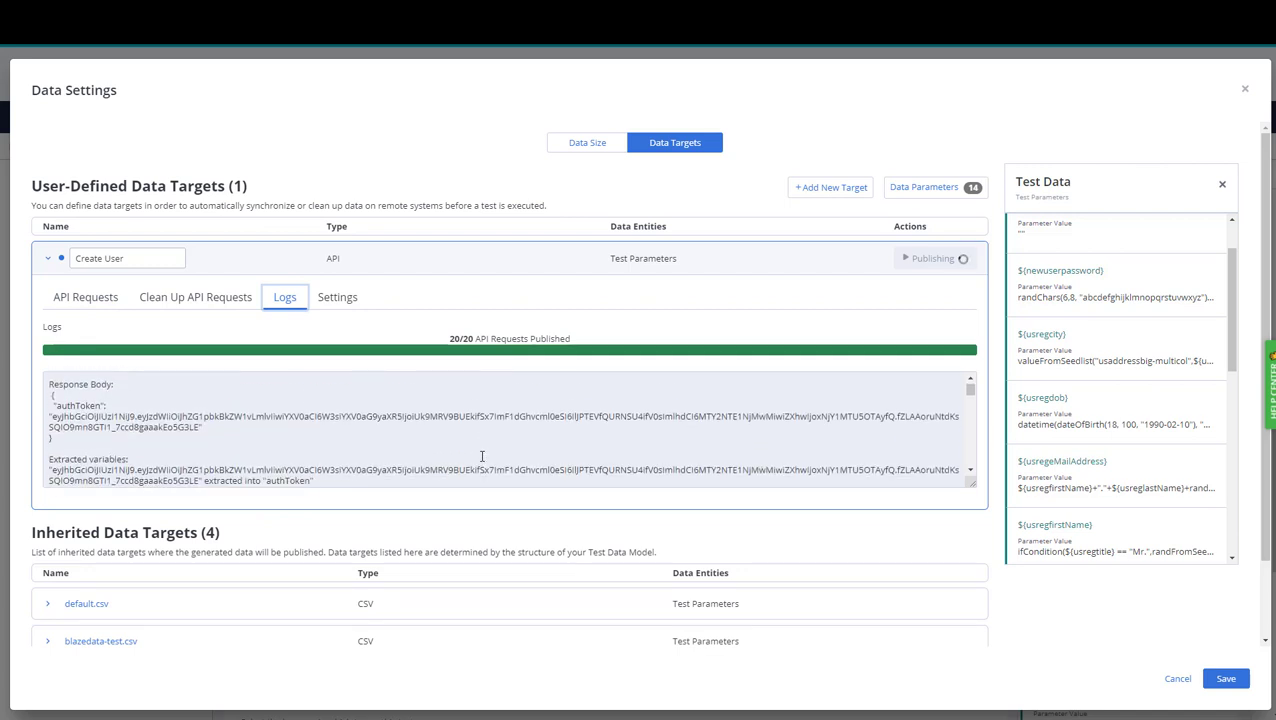
scroll(481, 456, down, 1)
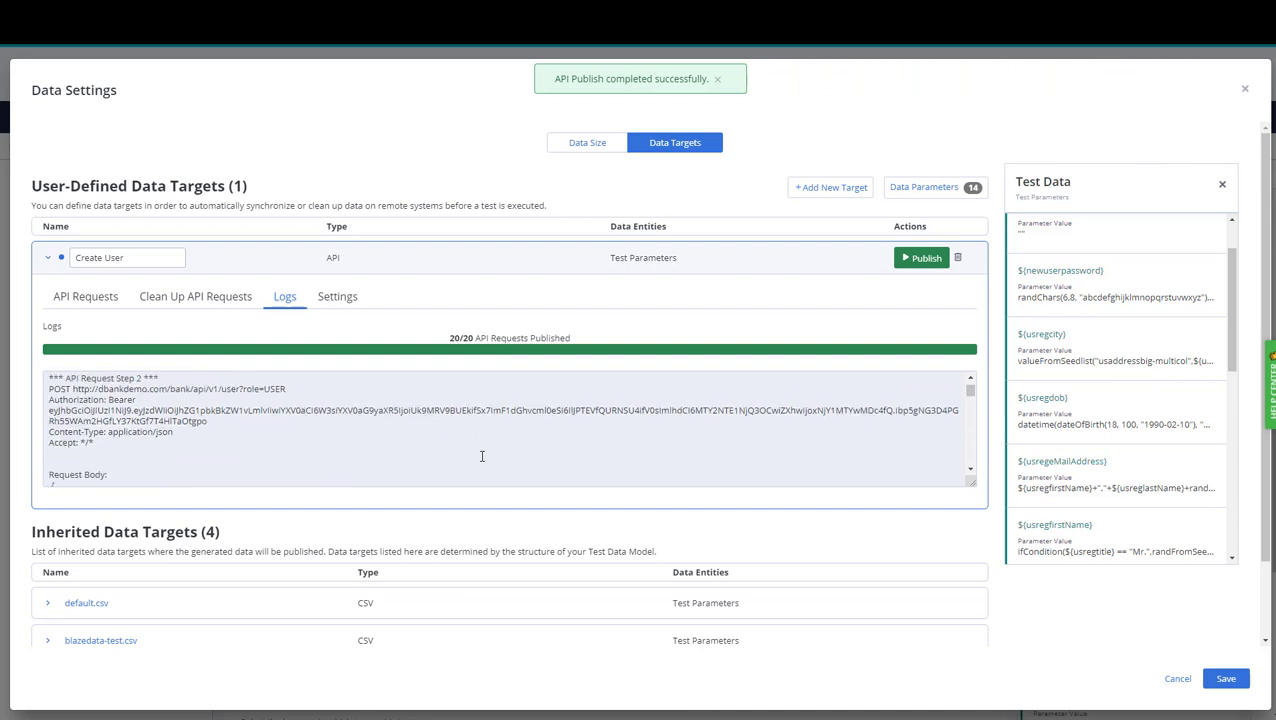
scroll(420, 456, down, 1)
scroll(156, 433, down, 1)
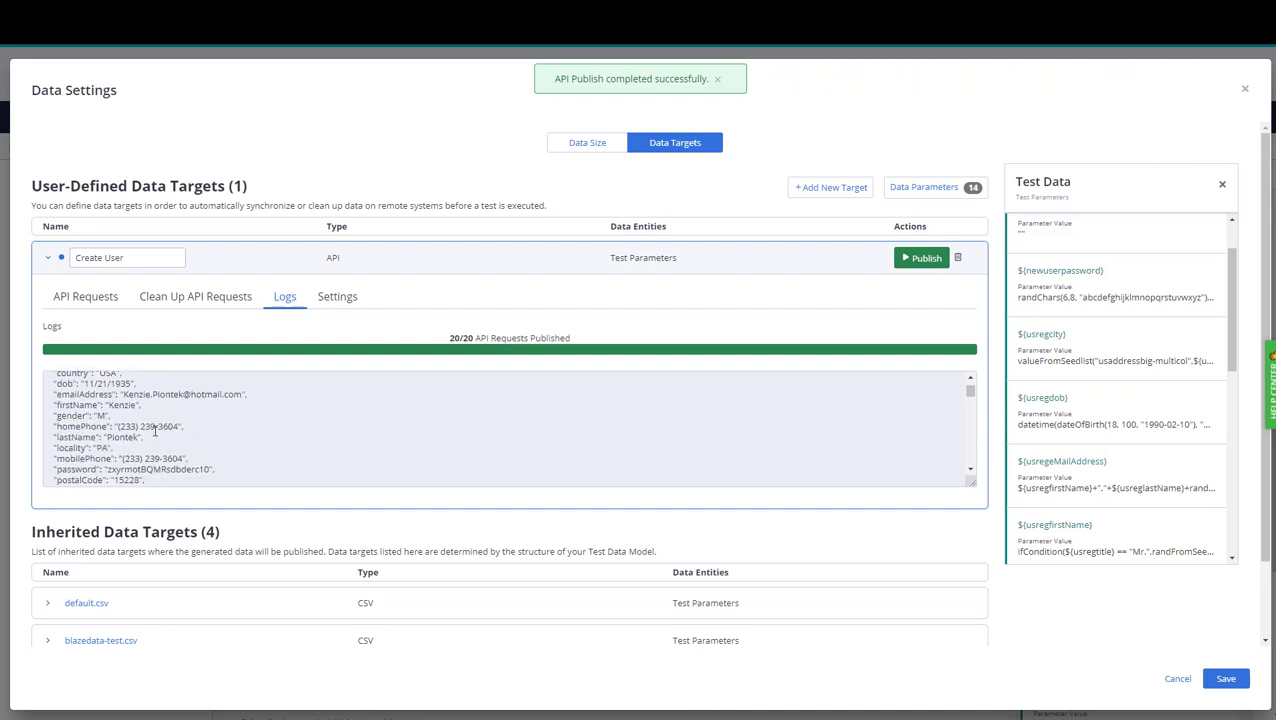
scroll(190, 403, down, 5)
scroll(190, 407, down, 4)
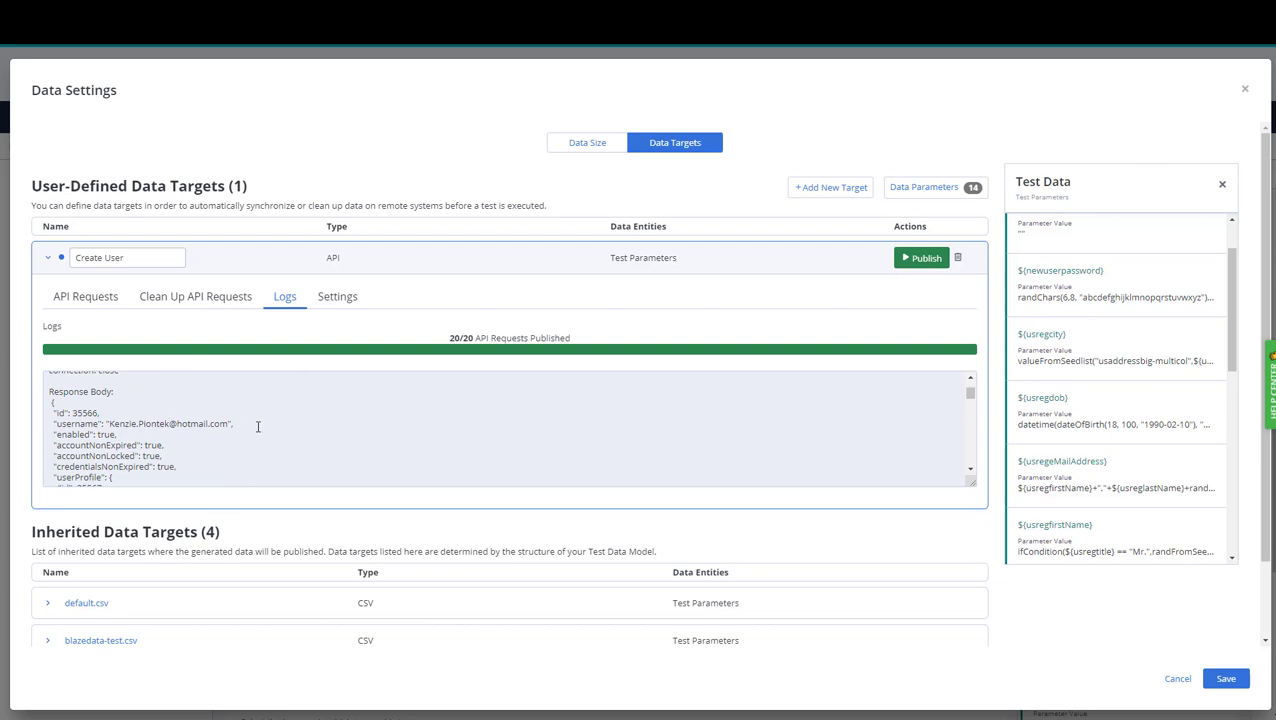
scroll(216, 428, down, 3)
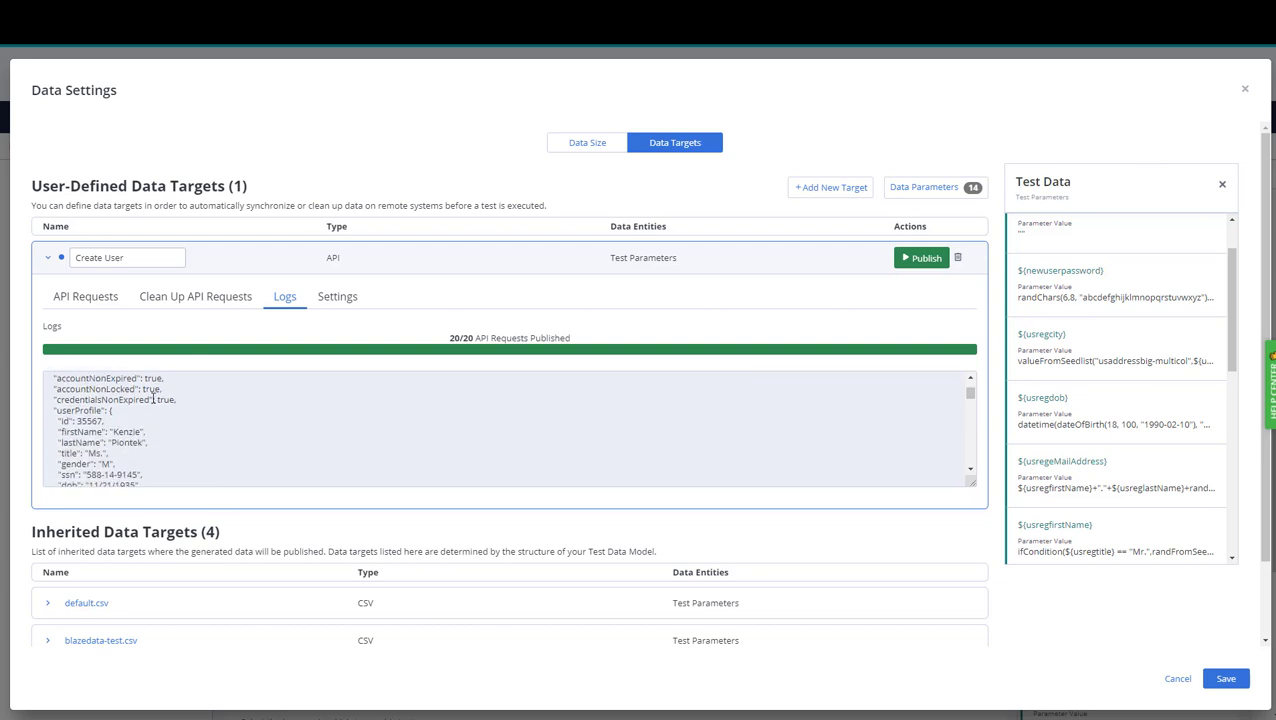
scroll(185, 420, down, 2)
scroll(185, 420, down, 6)
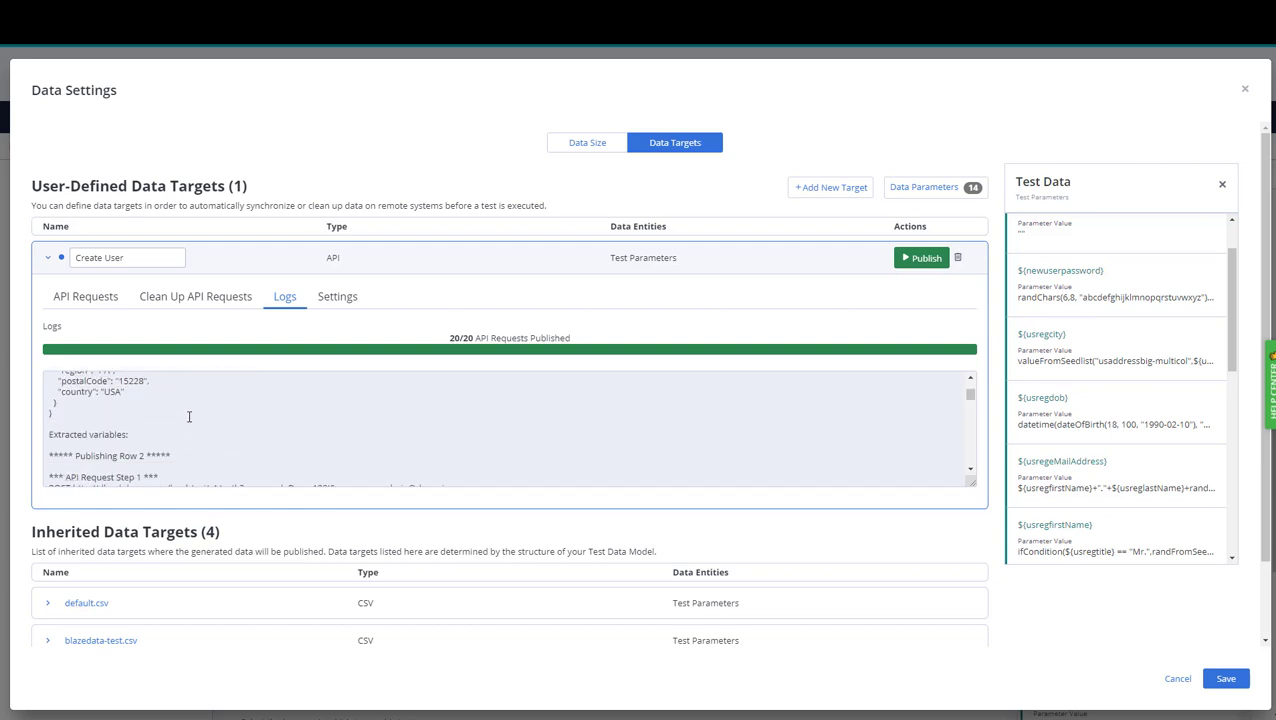
click(101, 302)
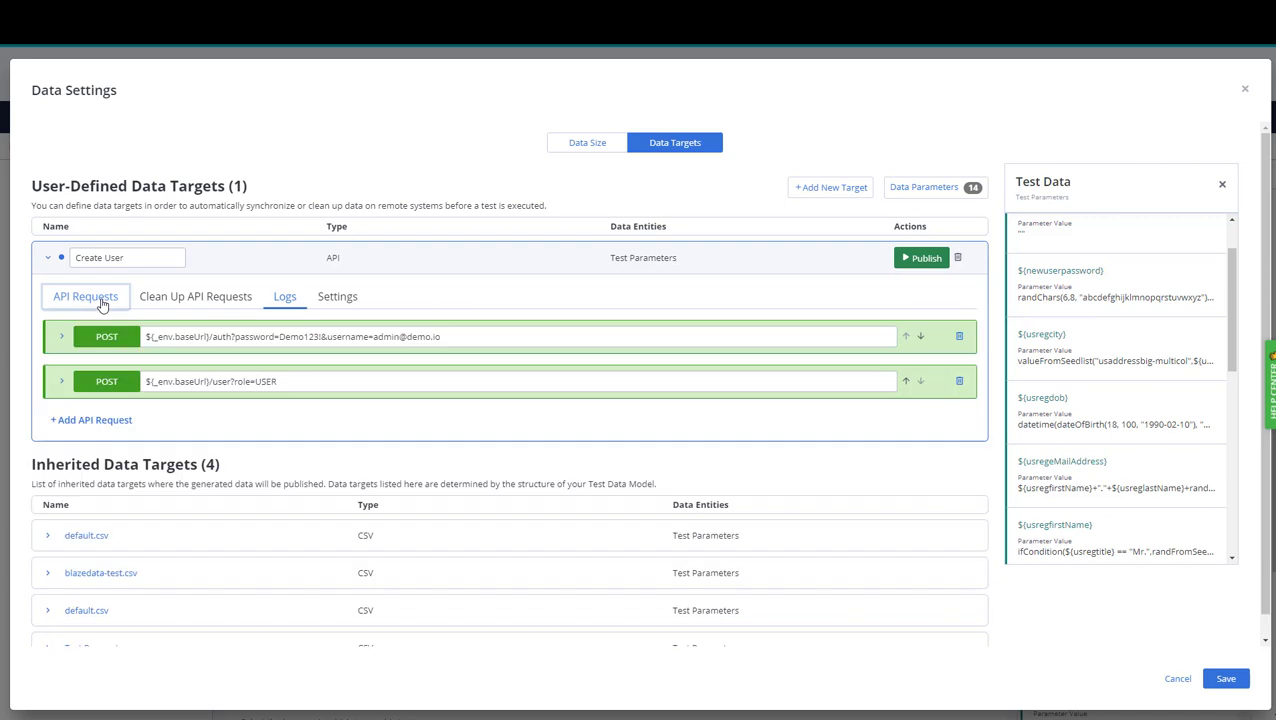
Make the role=USER POST request extract variable id from the response body via JSON pointer /id.
click(64, 381)
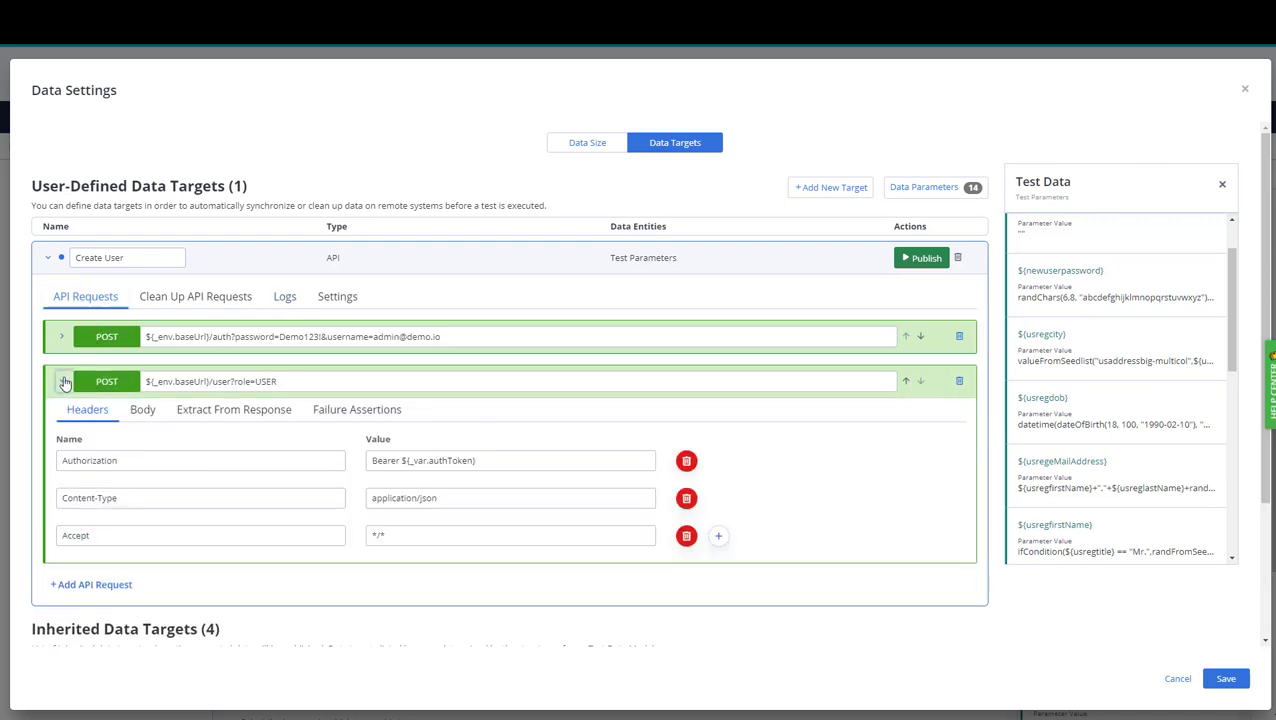
click(230, 412)
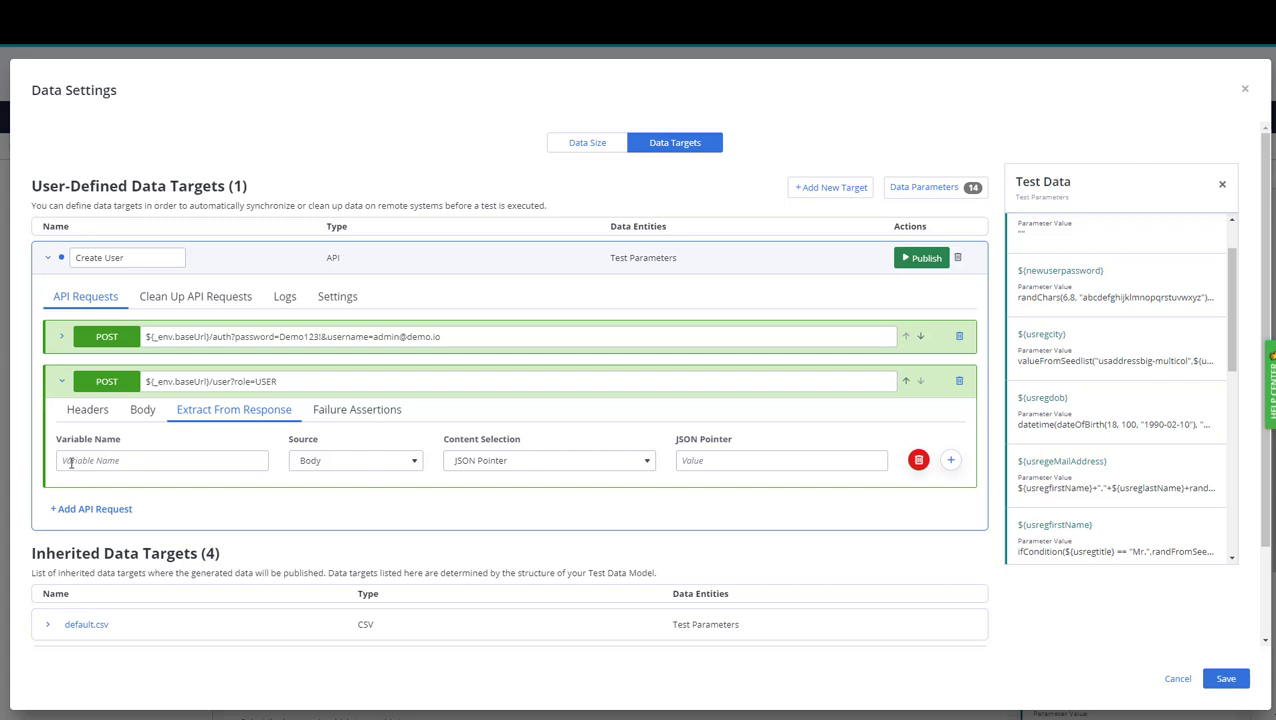
click(709, 459)
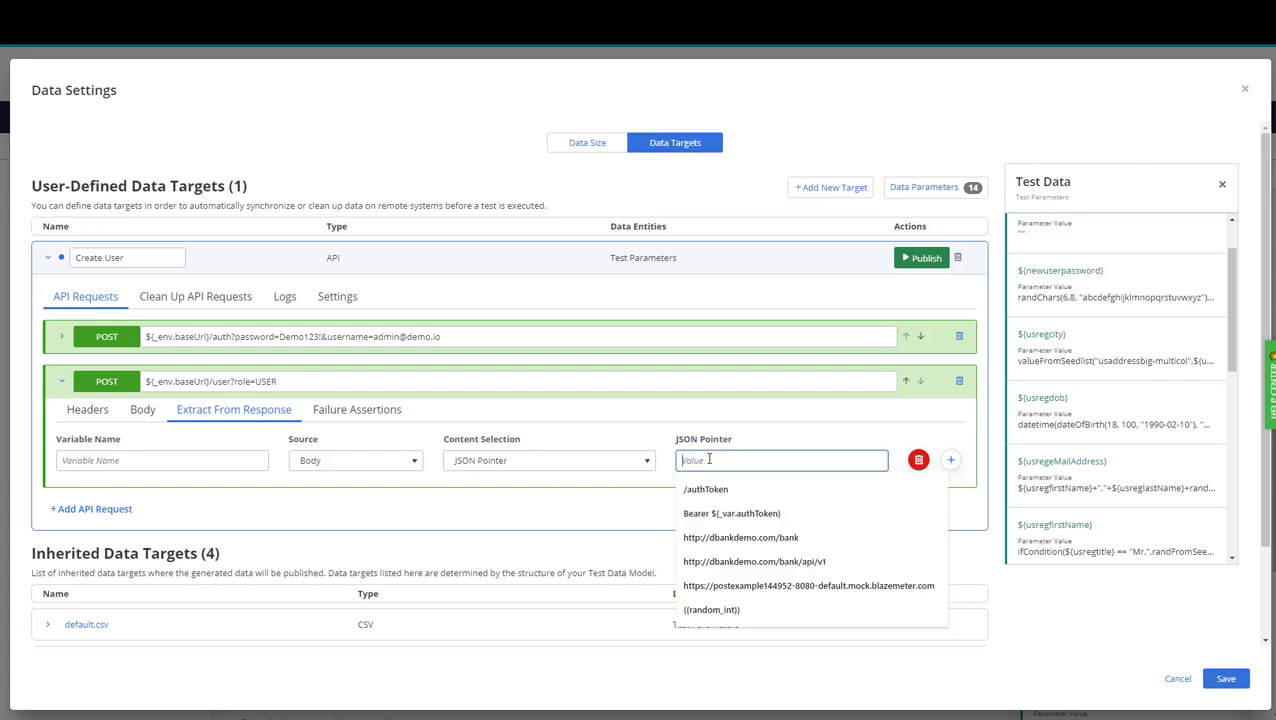
text(/id)
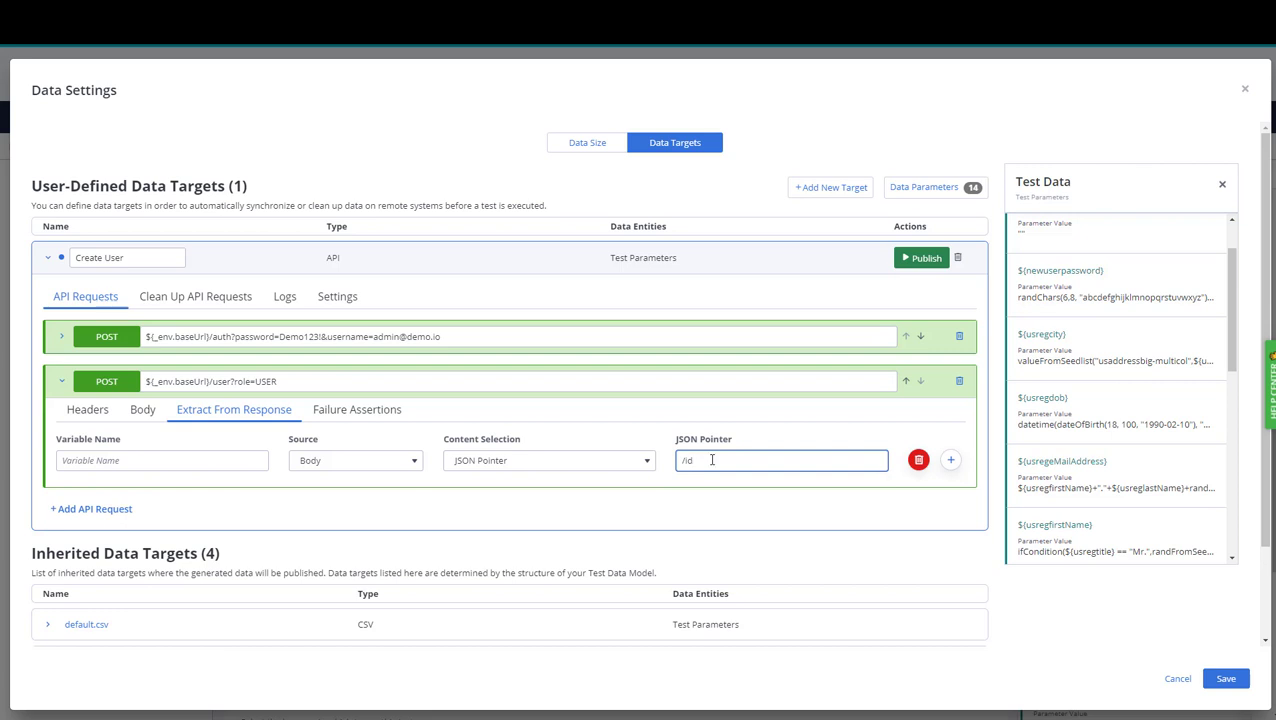
click(217, 460)
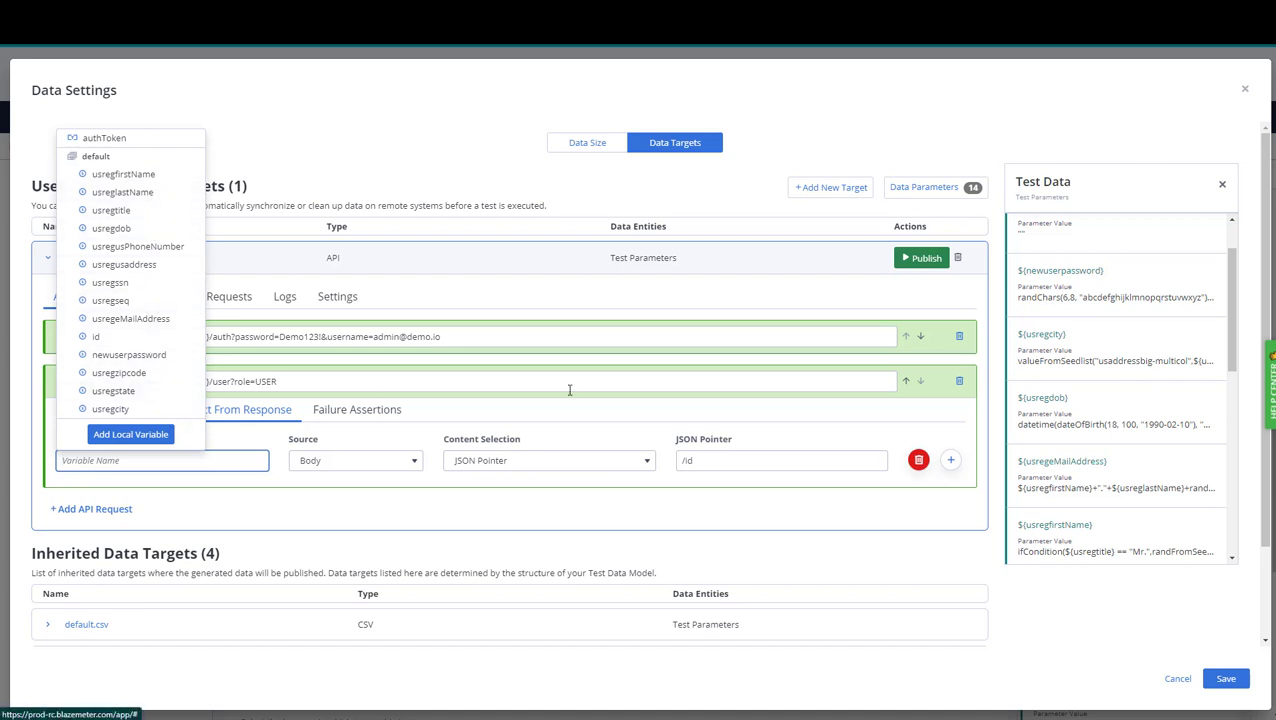
scroll(1143, 363, down, 2)
scroll(1141, 364, down, 2)
scroll(1139, 365, up, 4)
click(97, 337)
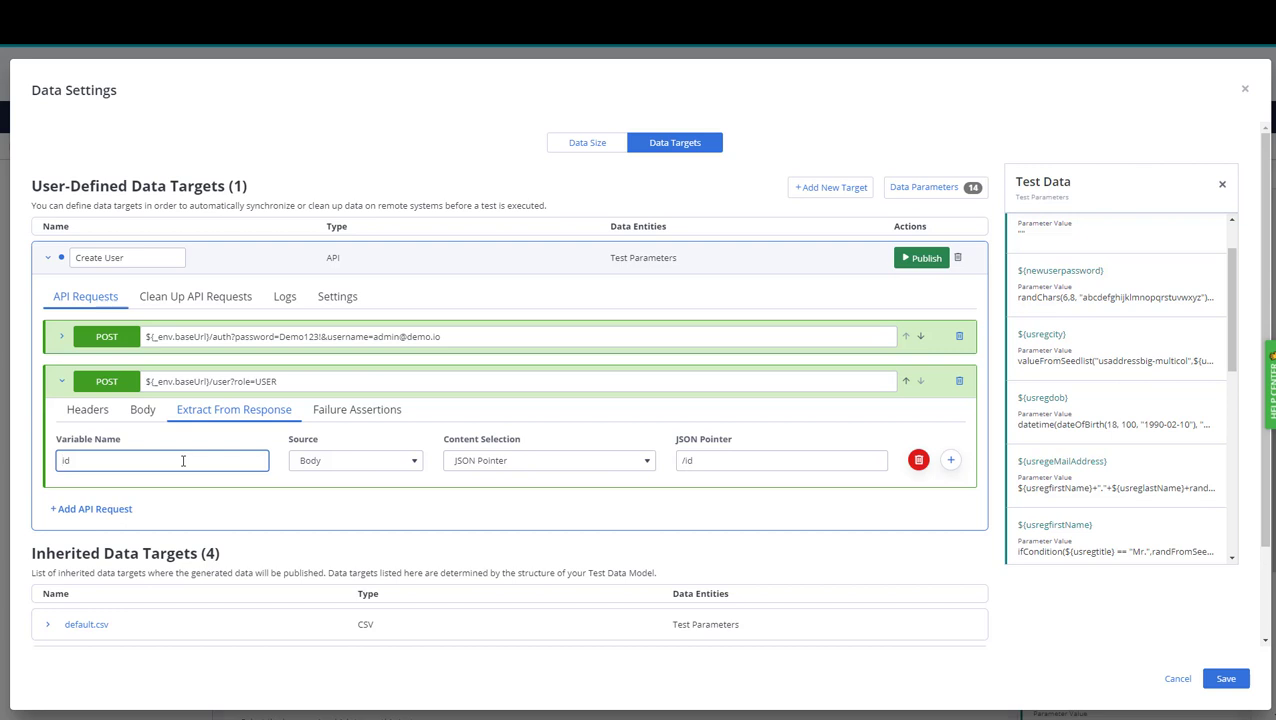
Add a GET request to ${_env.baseUrl}/user/${_data.default.id}.
click(108, 510)
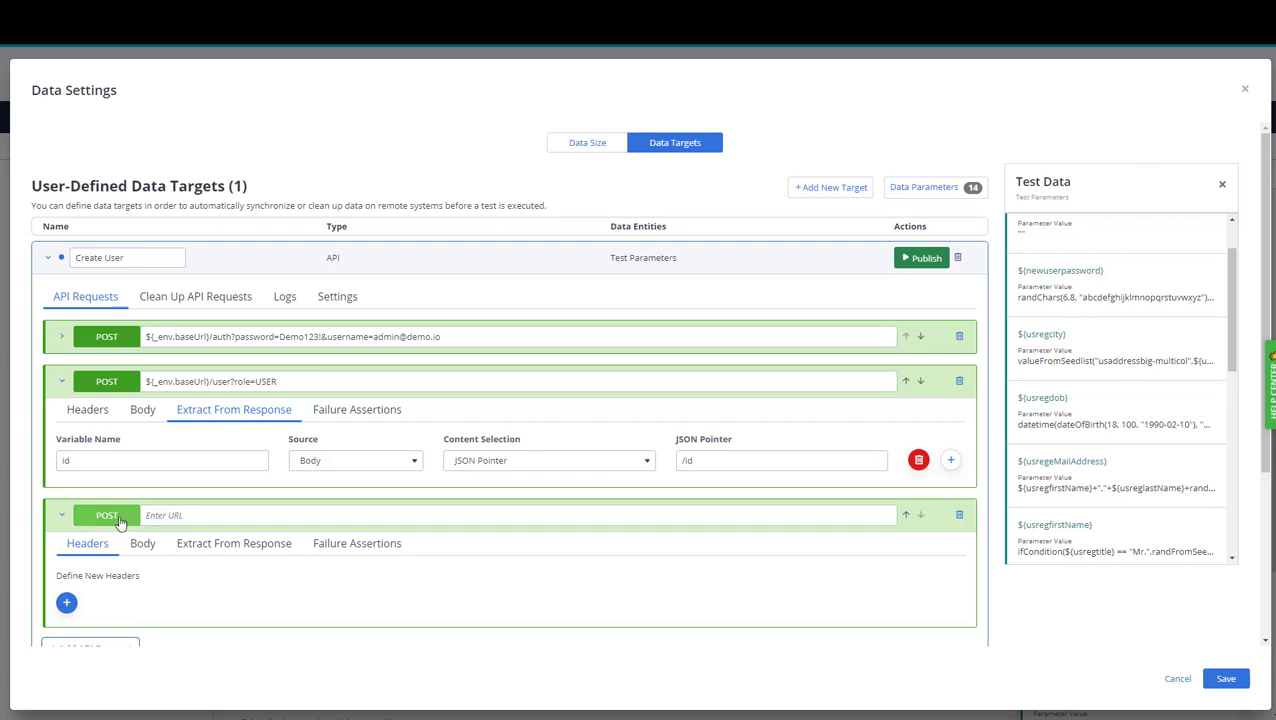
click(118, 518)
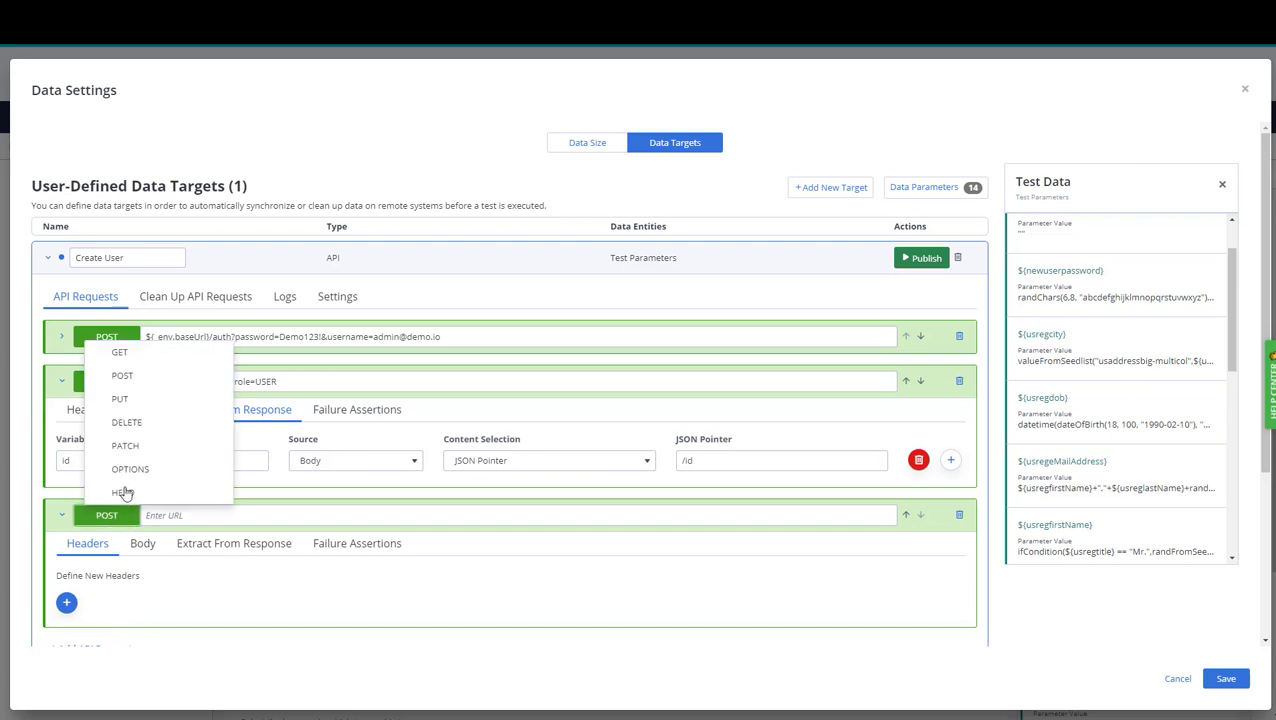
click(120, 358)
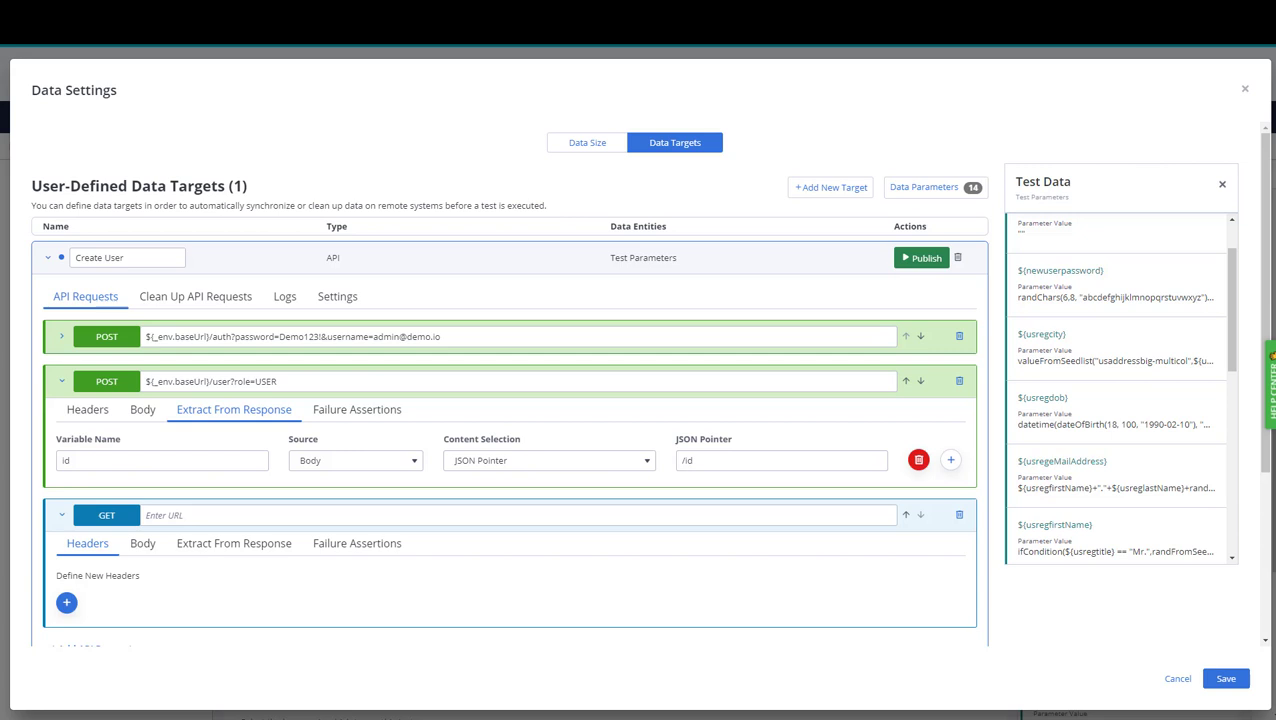
click(172, 514)
text(${_env.baseUrl}/user/)
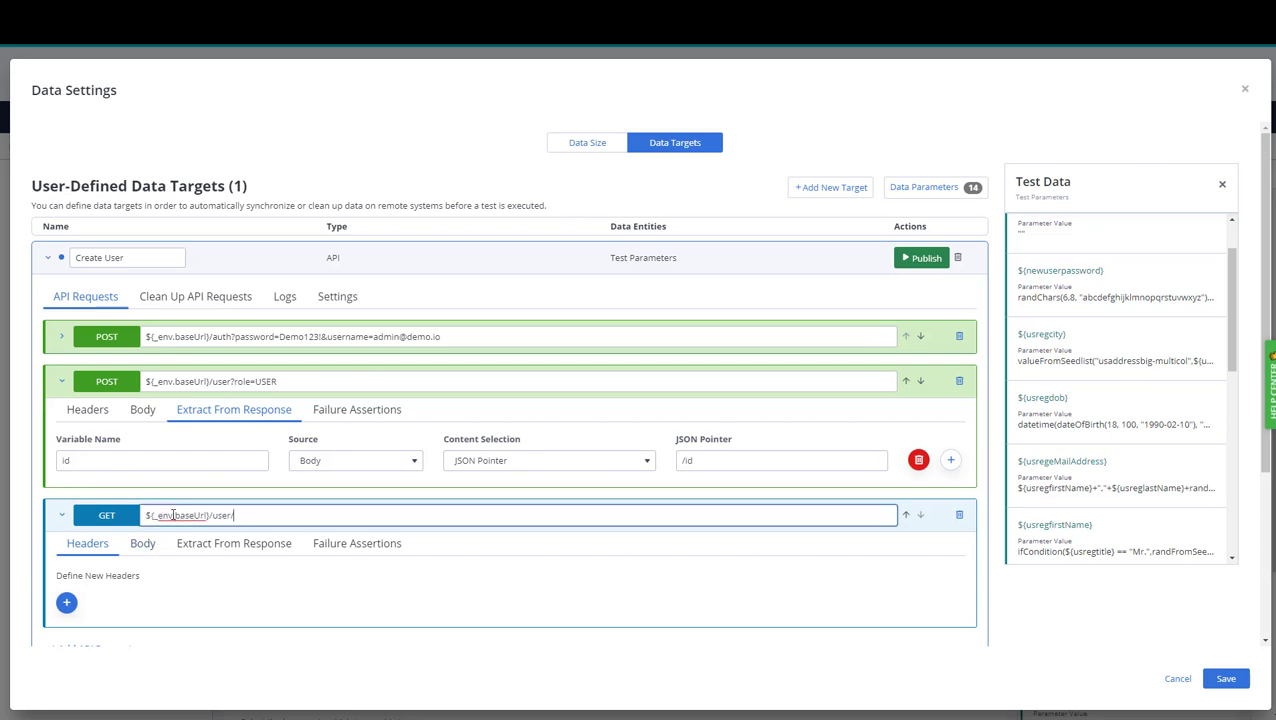
scroll(1105, 322, up, 2)
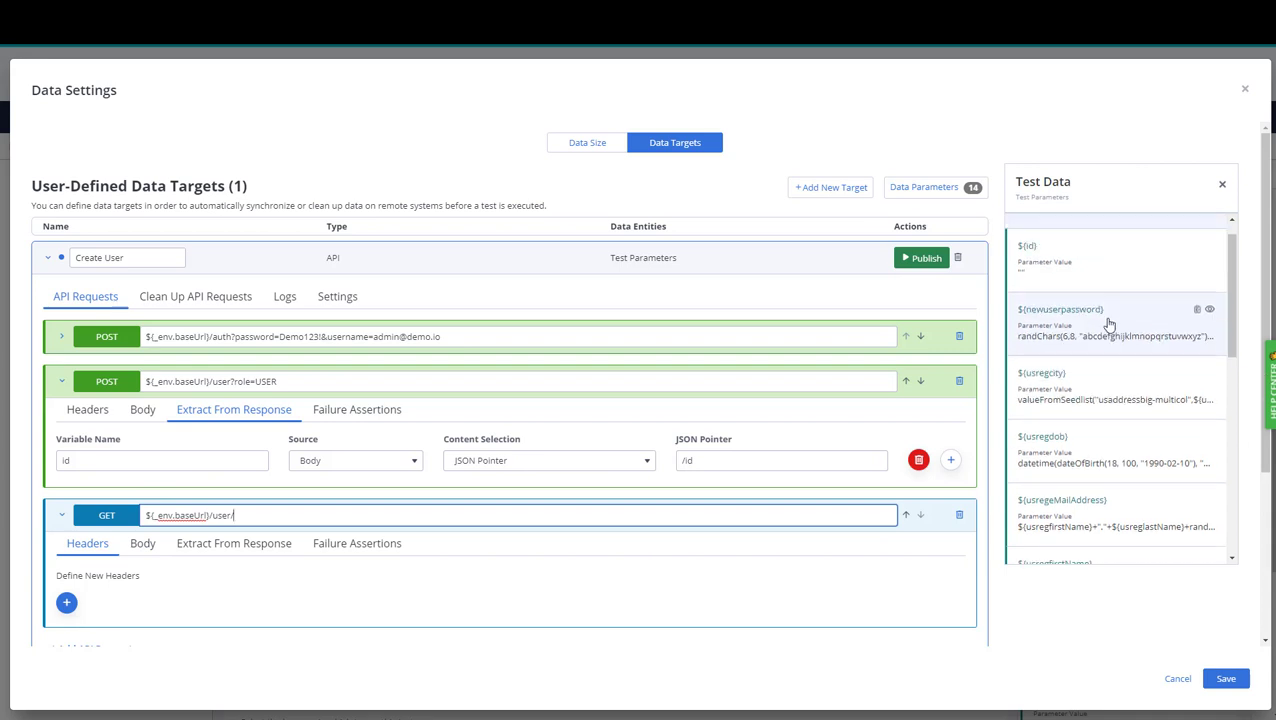
click(1197, 274)
click(314, 516)
key(ctrl+v)
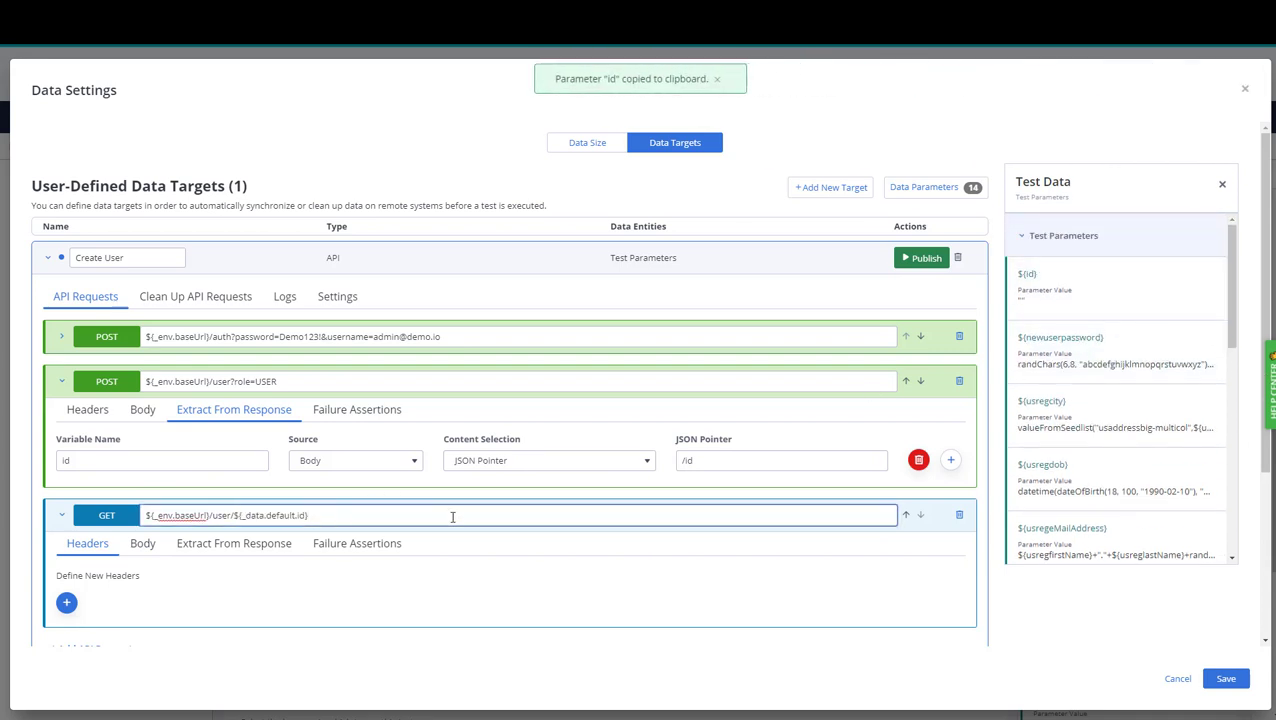
scroll(450, 518, down, 1)
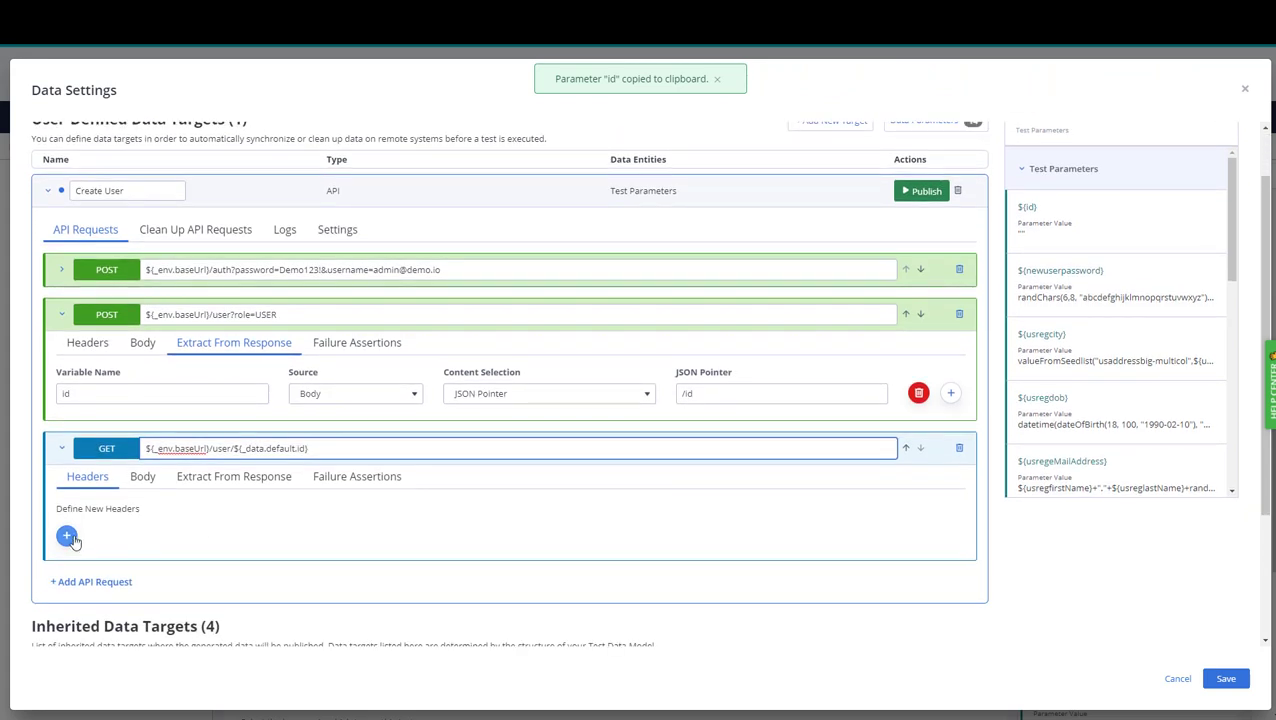
Add Authorization and Accept header rows to the GET request and collapse both requests.
click(67, 537)
click(718, 527)
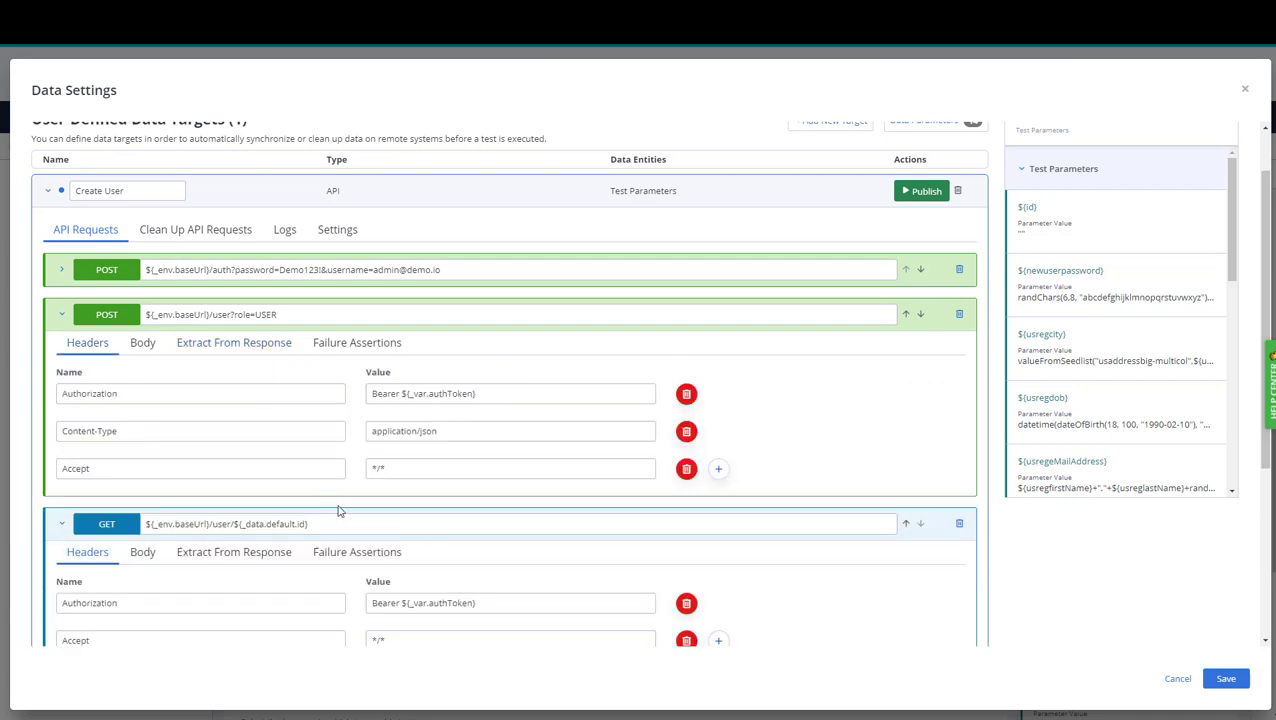
click(61, 314)
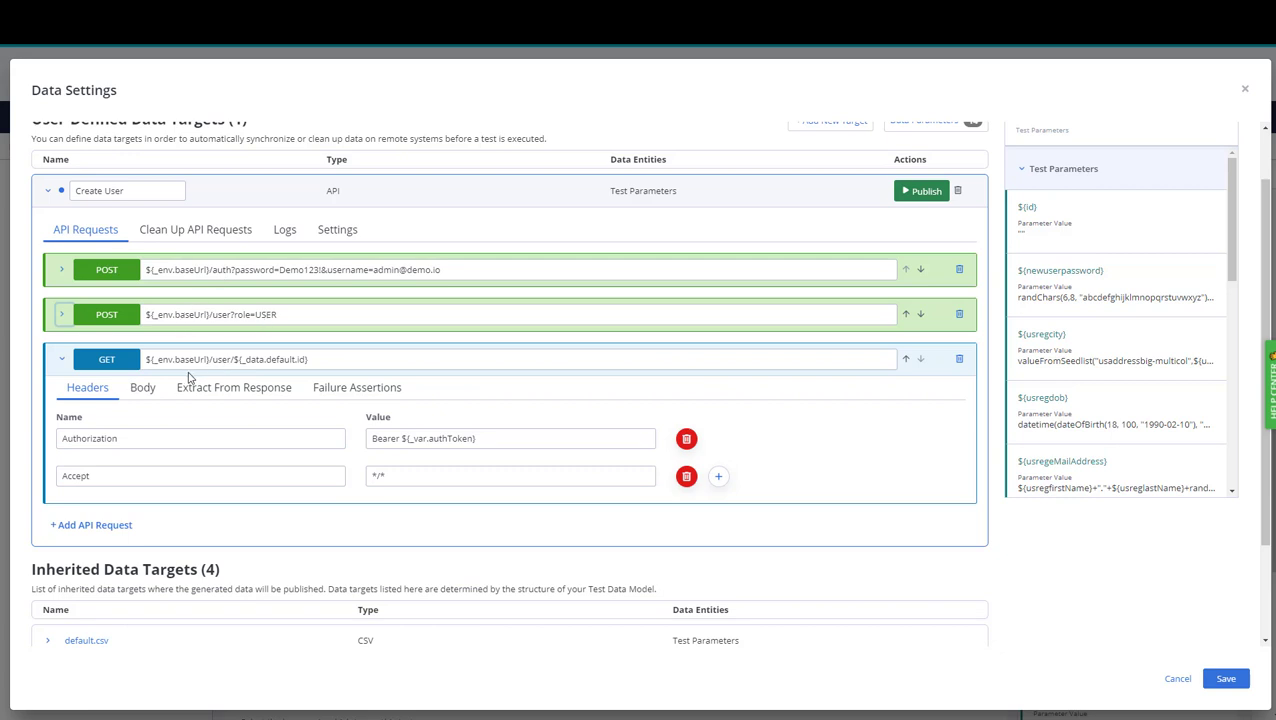
click(63, 362)
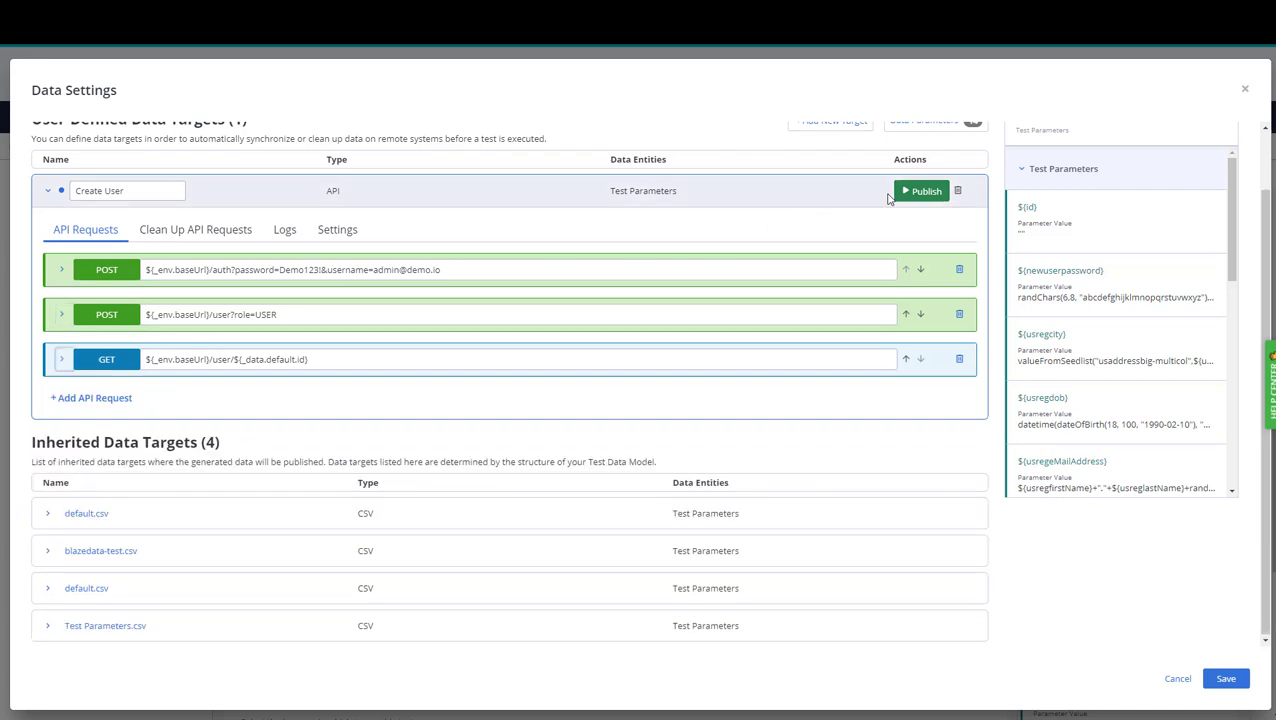
Publish Create User, review the 30/30 published log output, and view the empty Clean Up API Requests list.
click(920, 191)
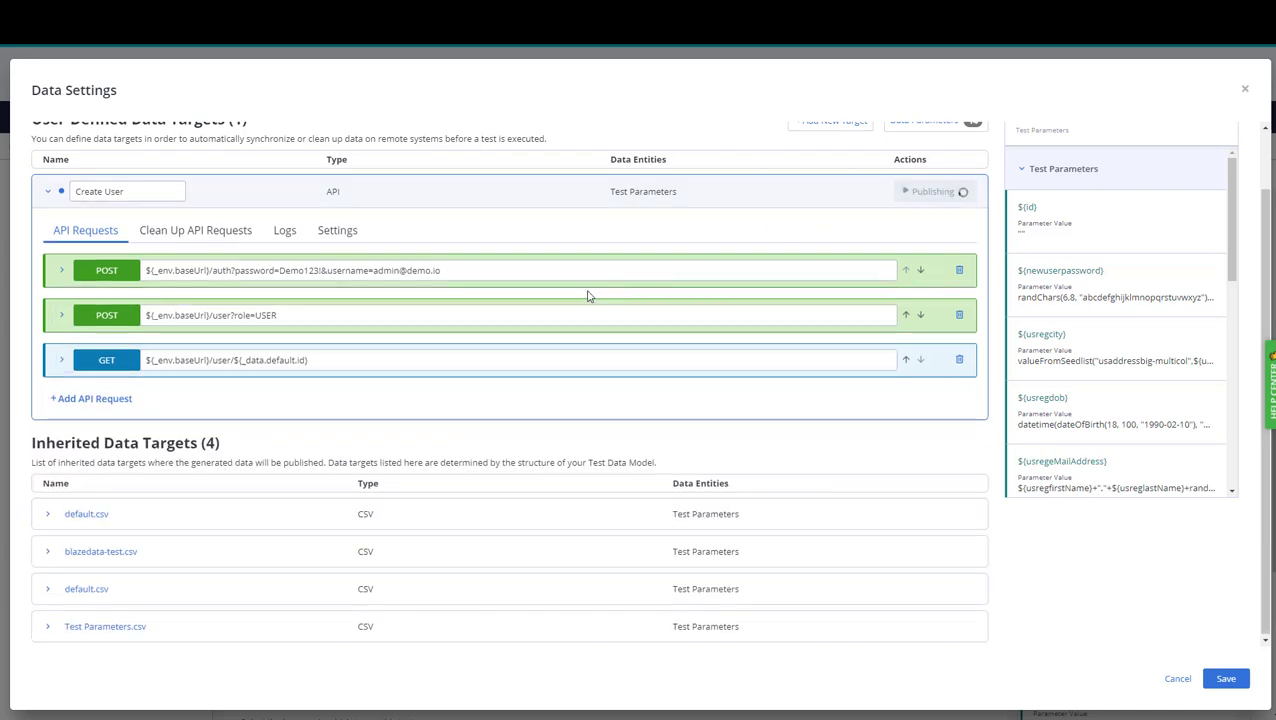
click(283, 235)
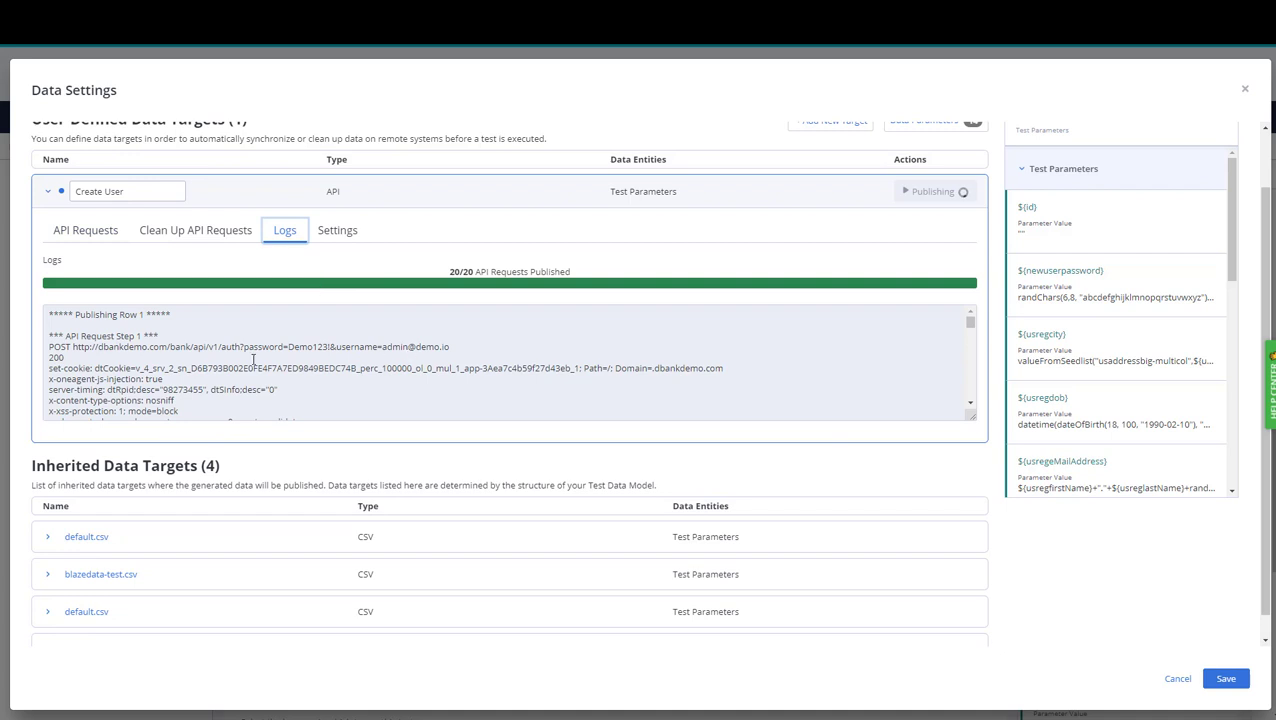
scroll(450, 368, down, 5)
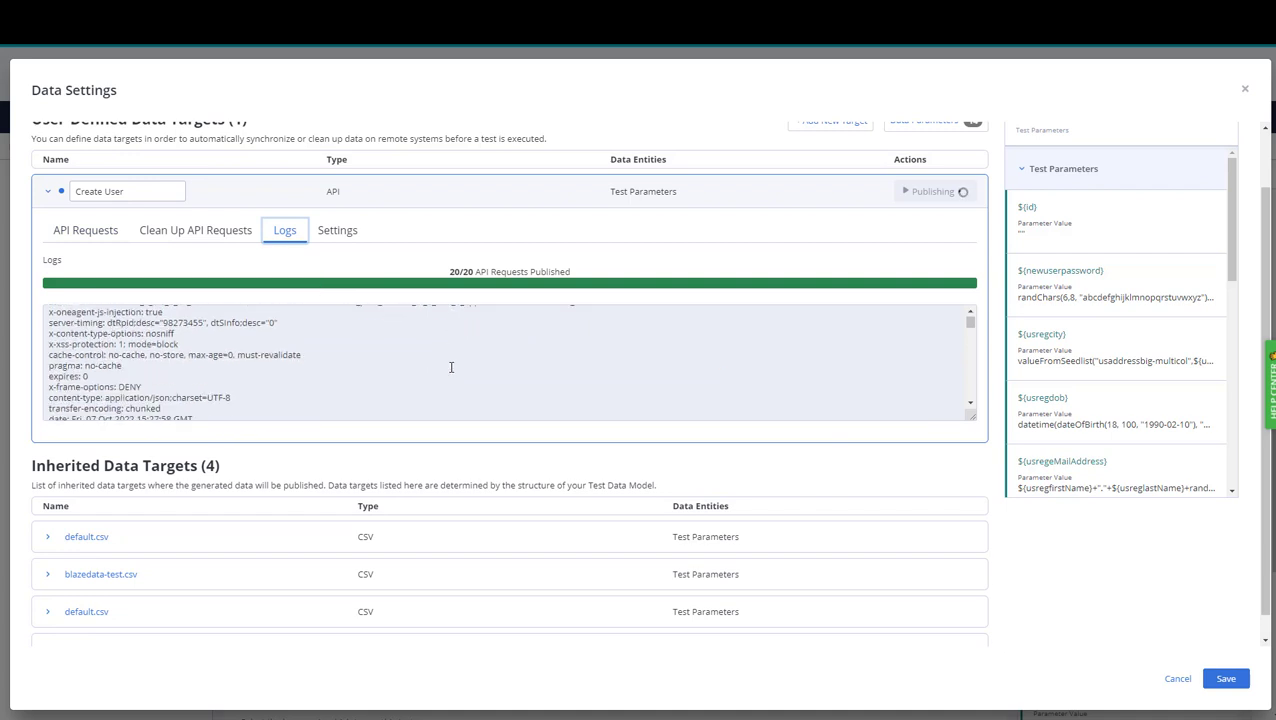
scroll(450, 368, down, 3)
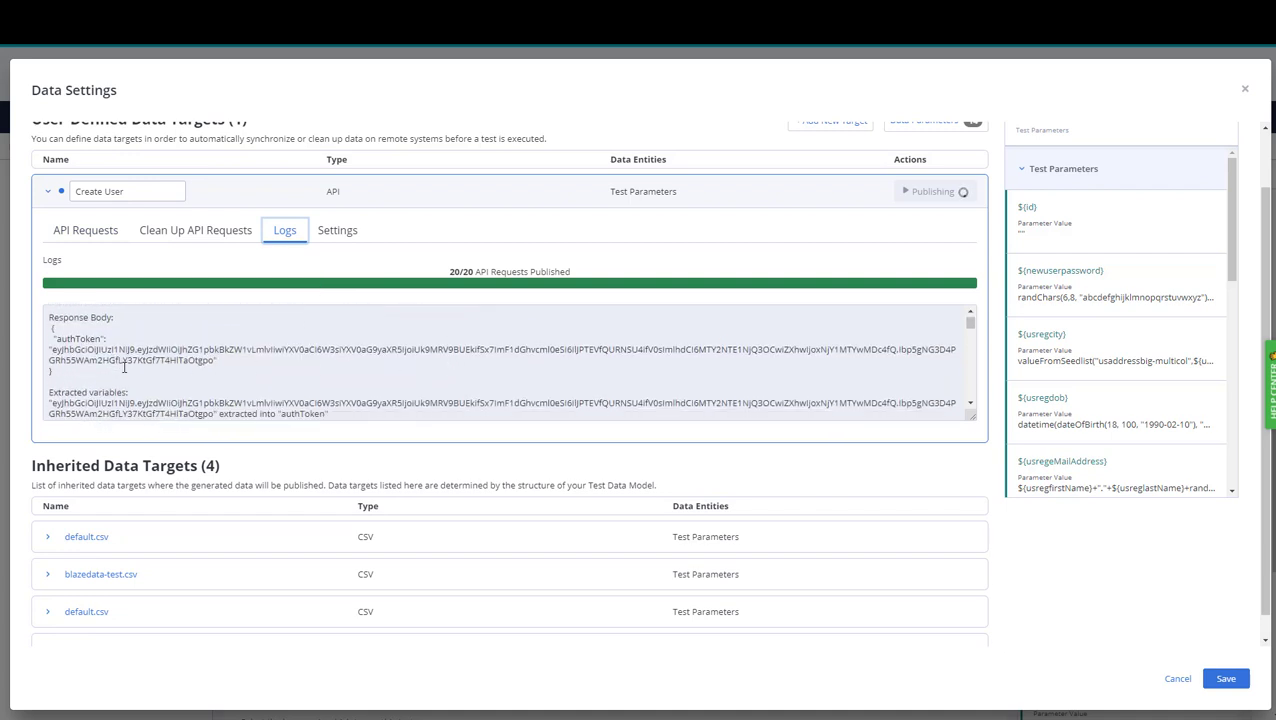
scroll(122, 362, down, 1)
scroll(153, 352, down, 2)
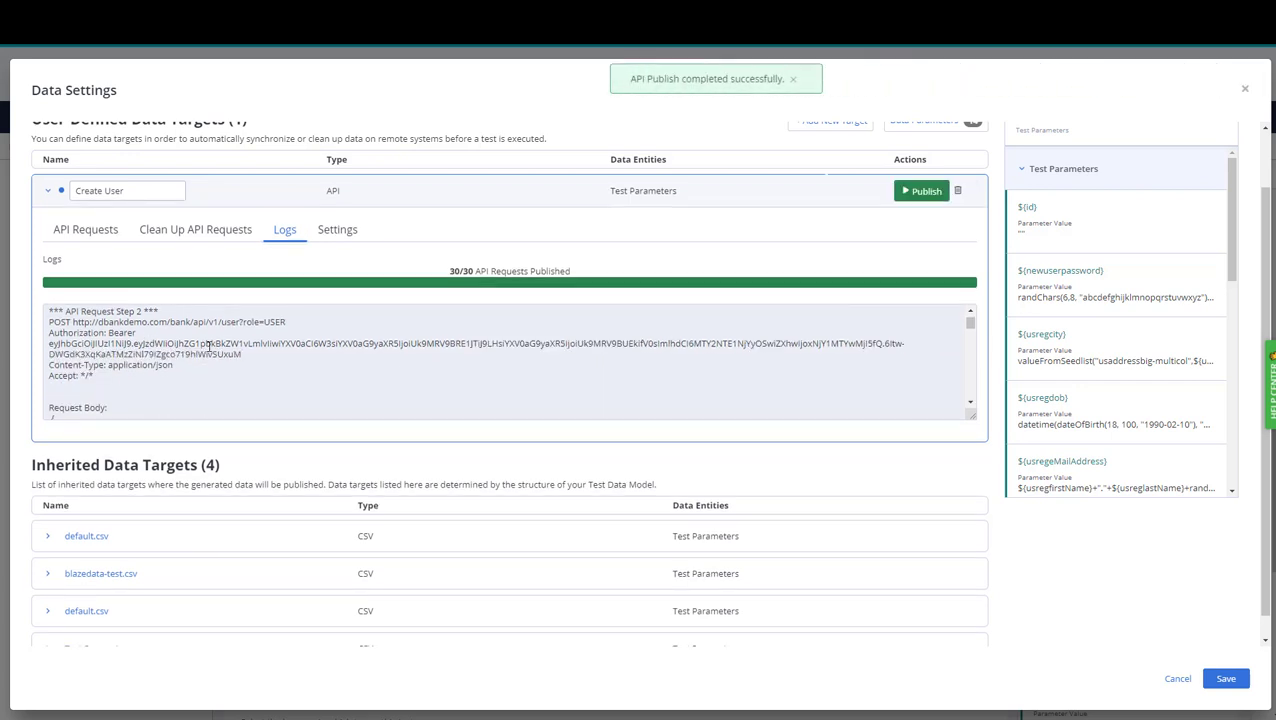
scroll(209, 346, down, 2)
scroll(134, 361, down, 2)
scroll(255, 345, down, 5)
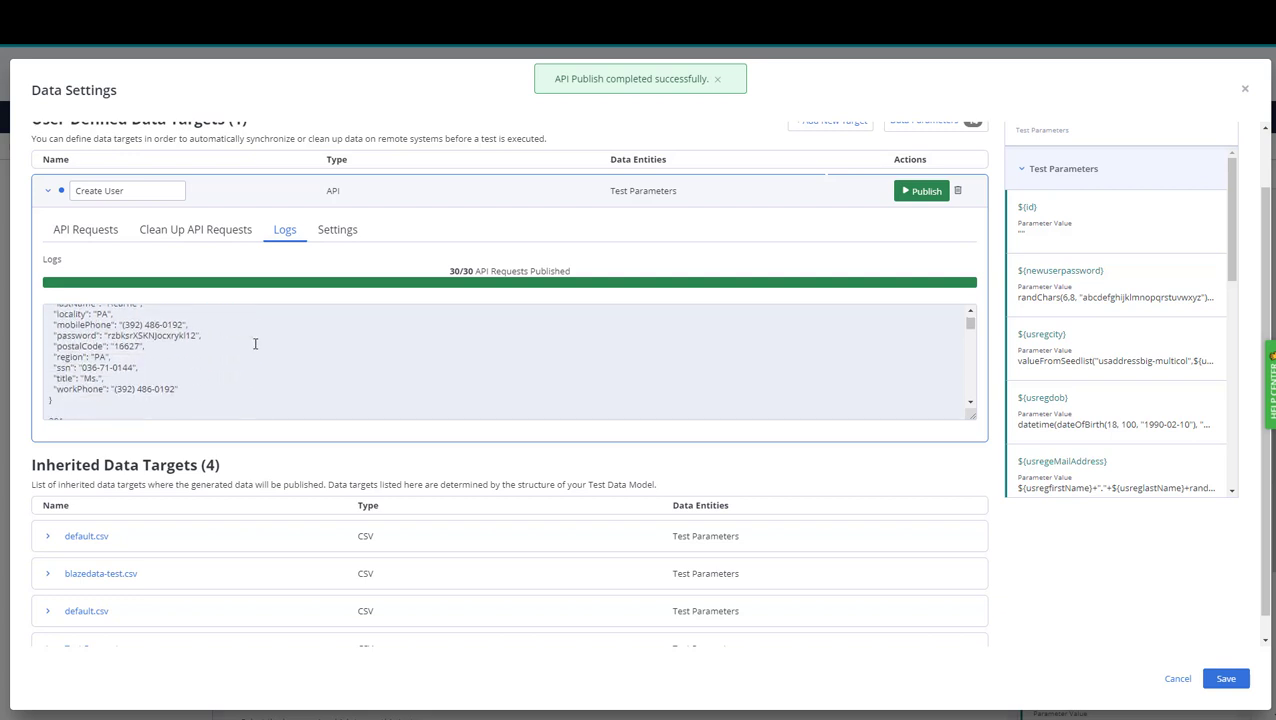
scroll(255, 345, down, 3)
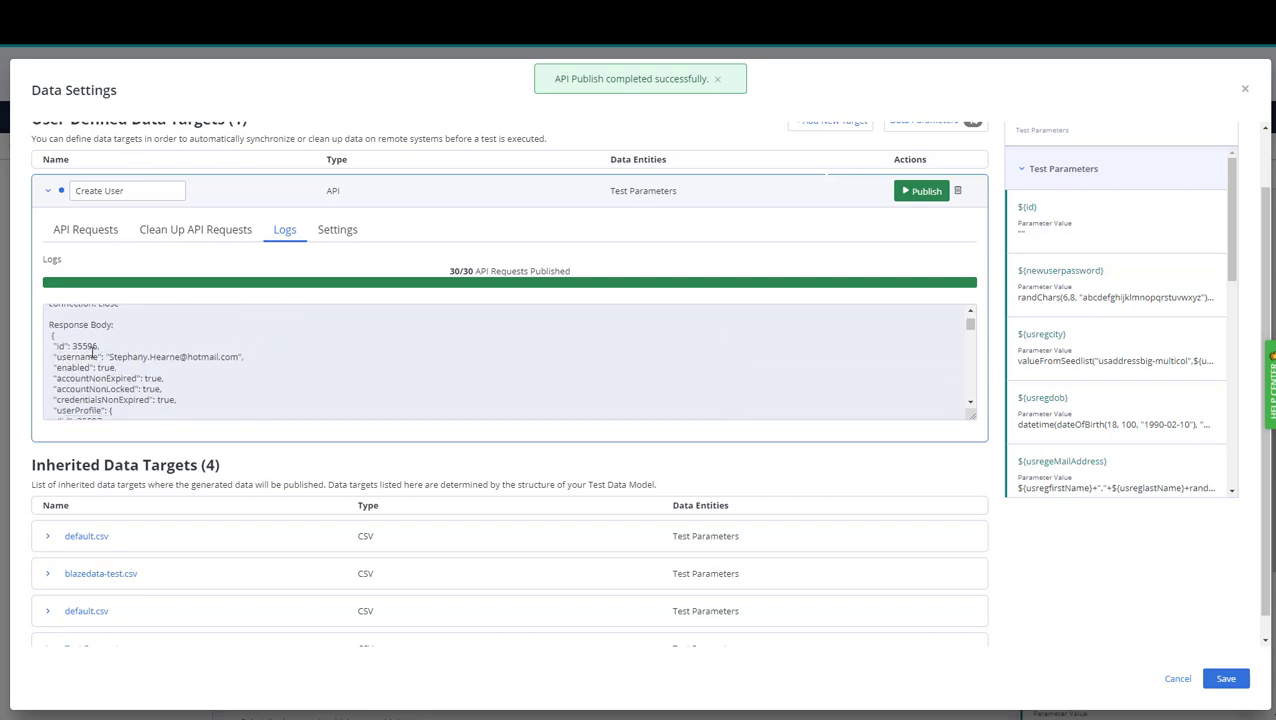
scroll(261, 357, down, 3)
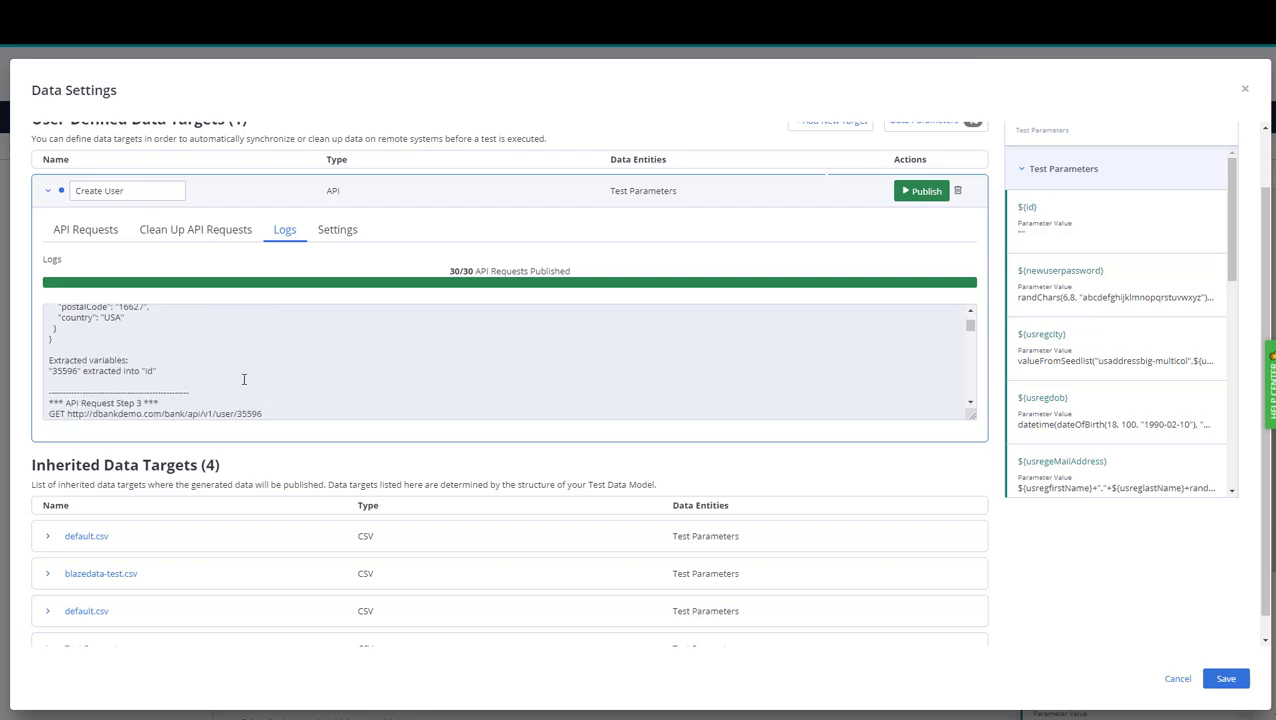
scroll(243, 379, down, 2)
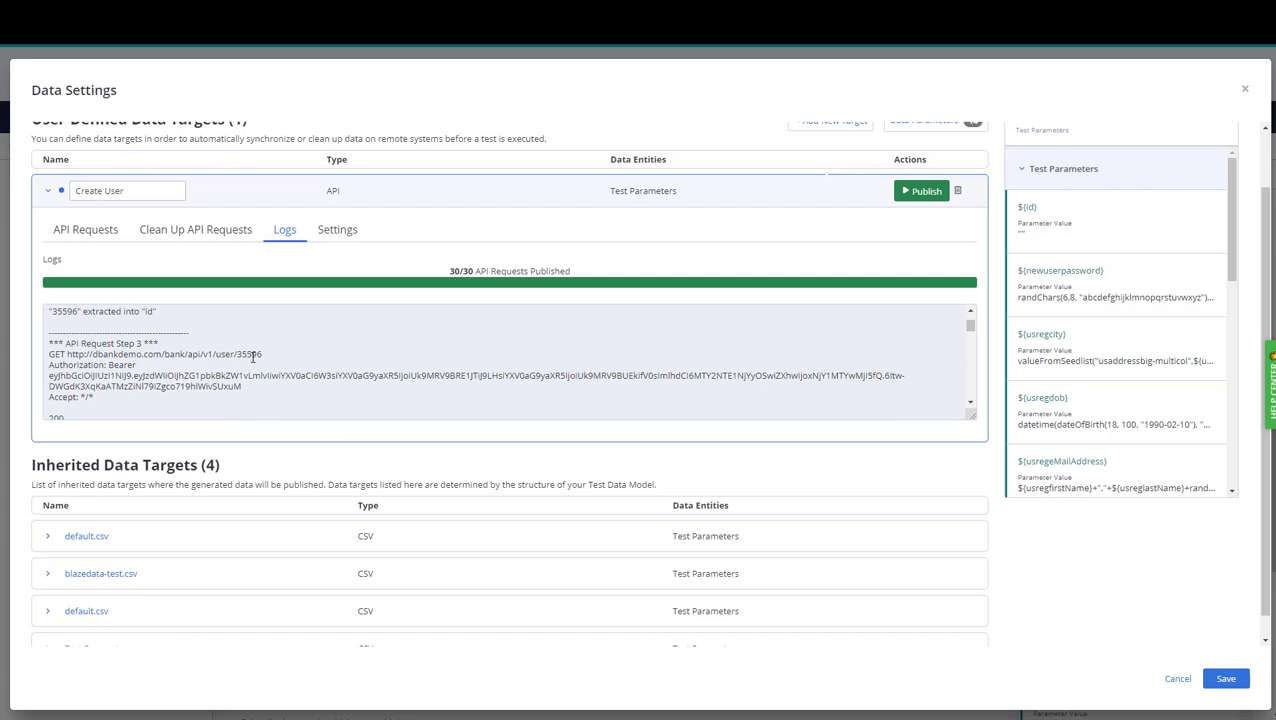
scroll(257, 355, down, 5)
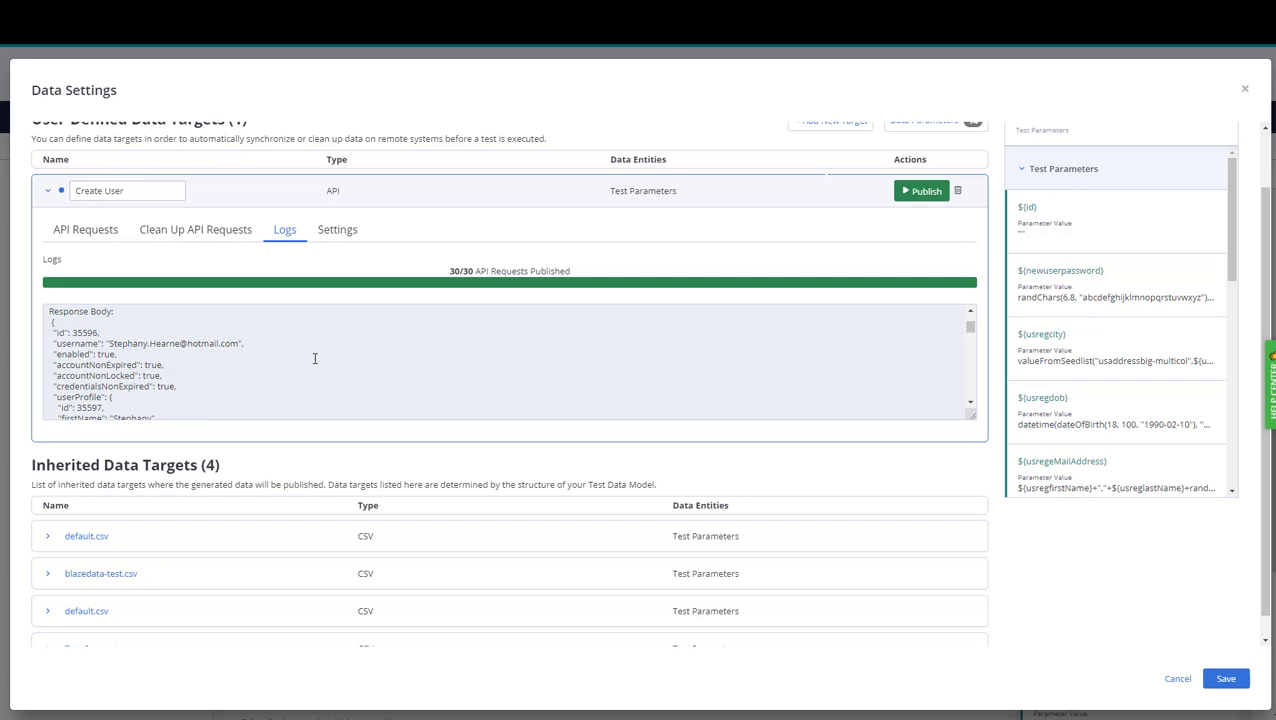
click(195, 236)
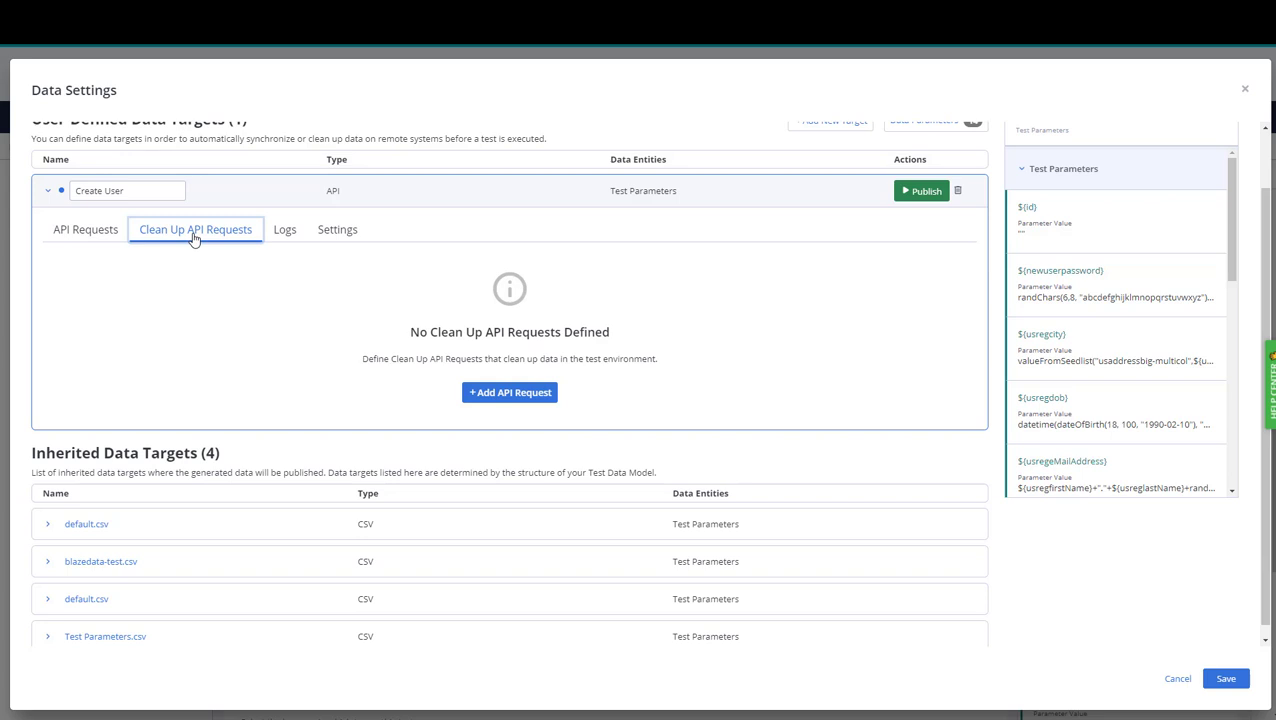
Add a clean-up auth POST request that extracts authToken from the response body via /authToken.
click(500, 393)
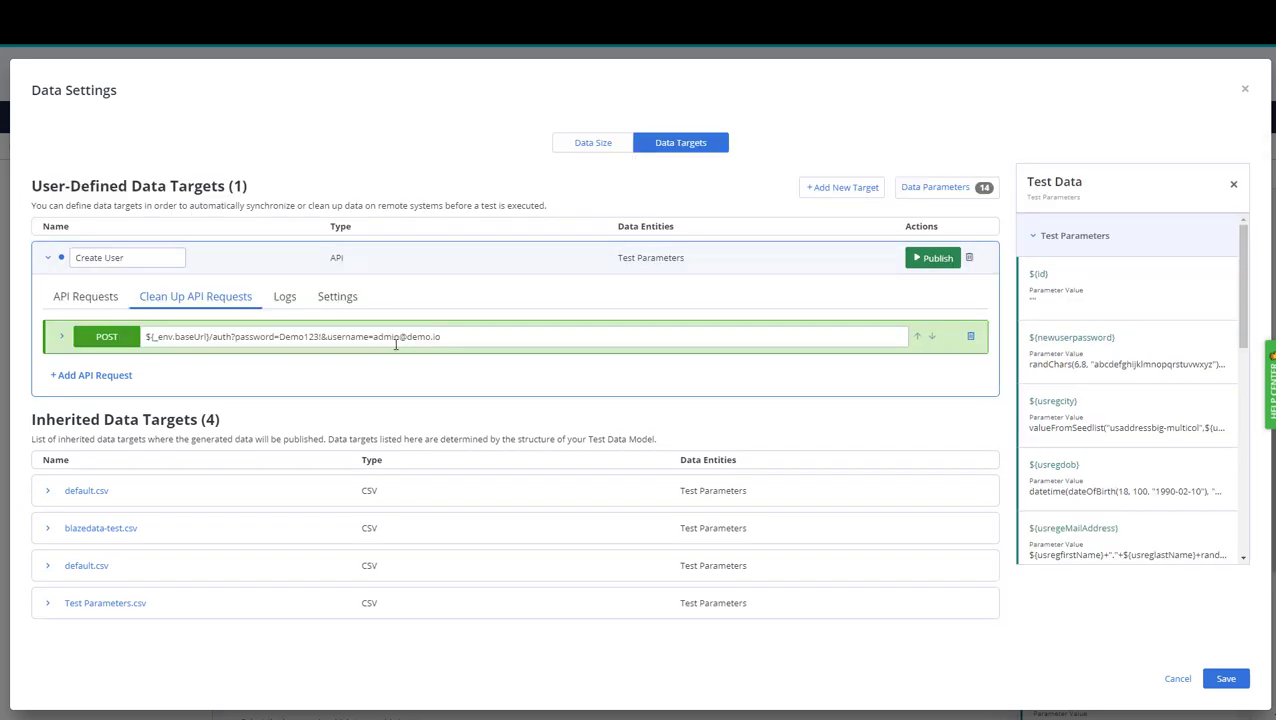
click(61, 338)
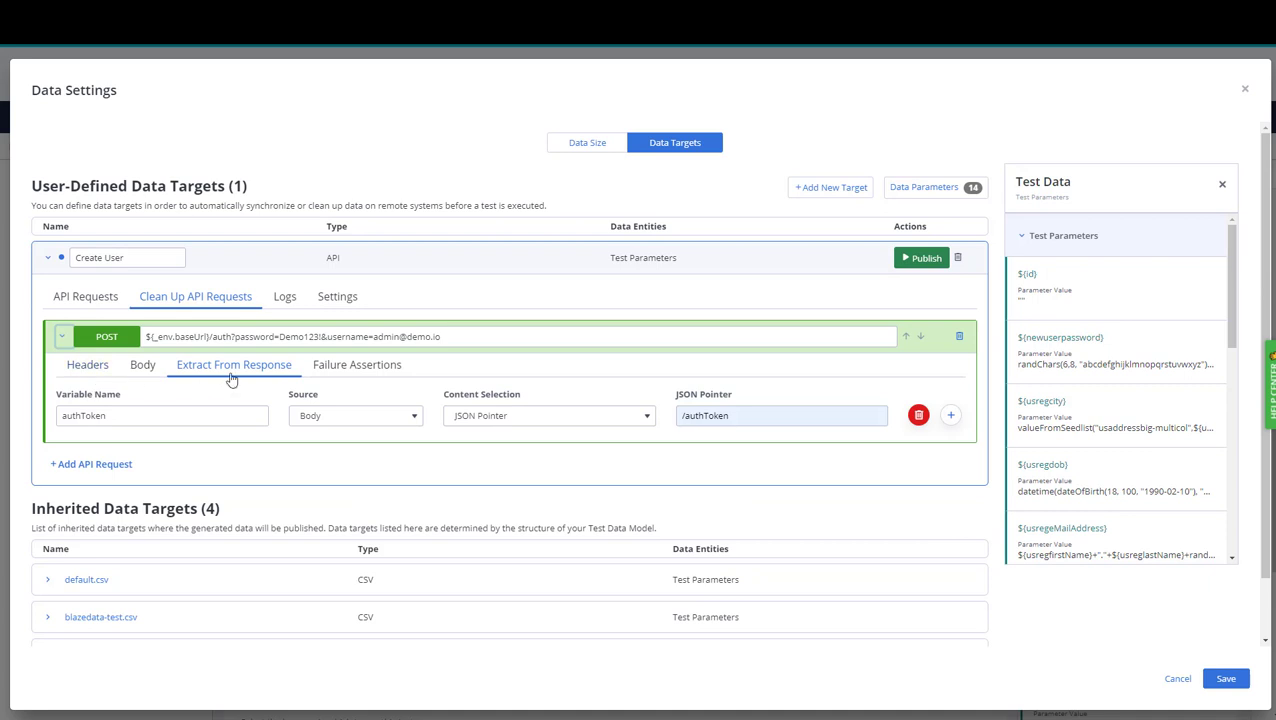
click(62, 340)
Add a DELETE clean-up request to ${_env.baseUrl}/user/${_data.default.id}.
click(88, 375)
click(107, 382)
click(130, 477)
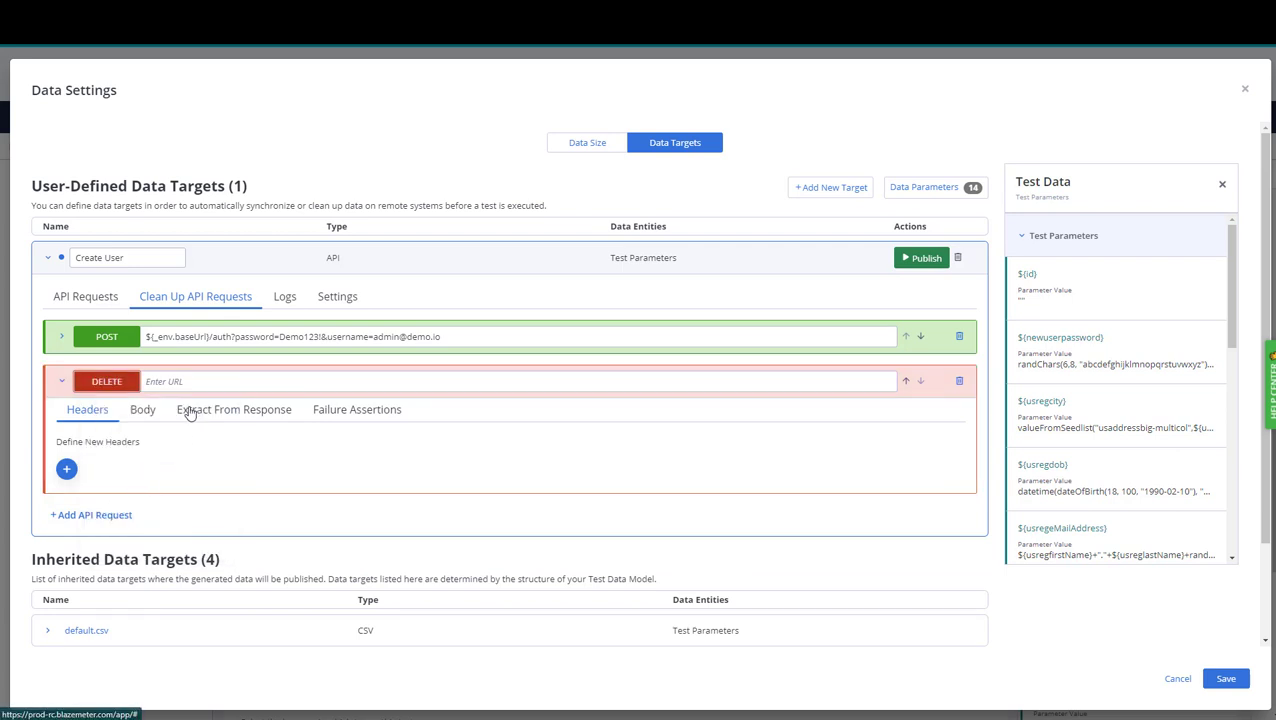
click(182, 383)
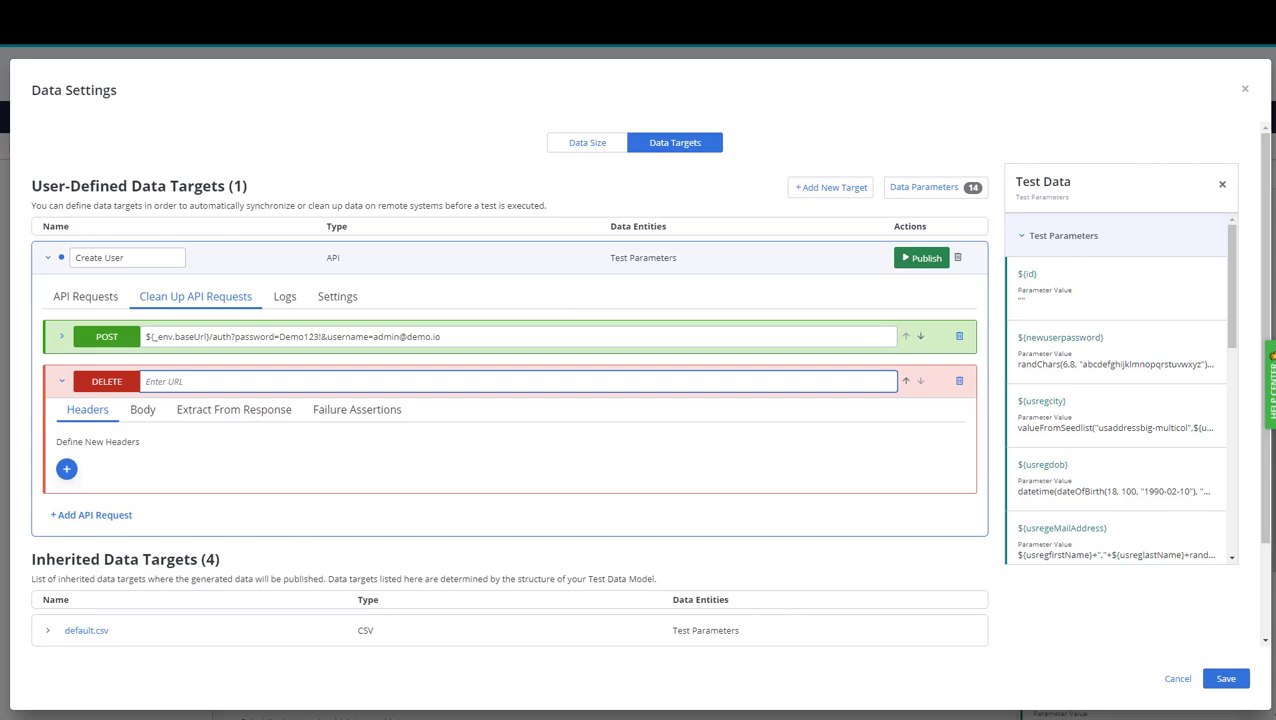
text(${_env.baseUrl}/user/)
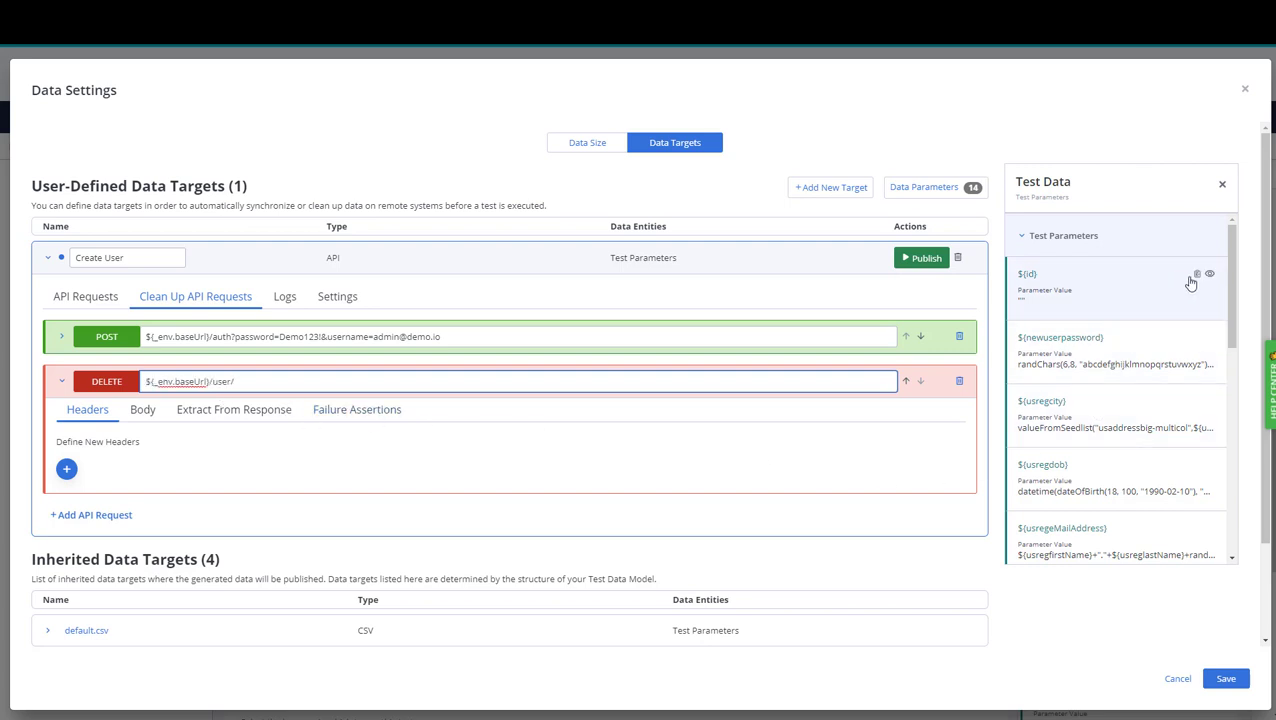
click(1196, 275)
click(296, 384)
key(ctrl+v)
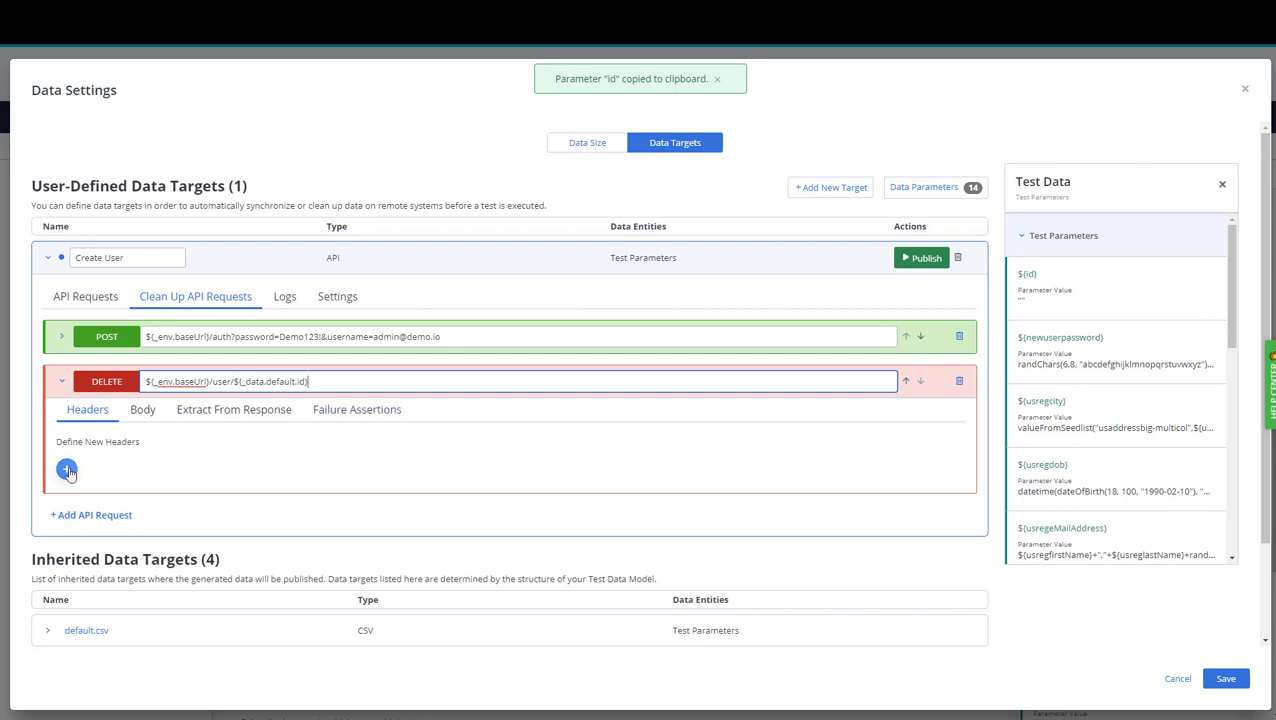
Give the DELETE request an Authorization header of Bearer ${_var.authToken}.
click(67, 470)
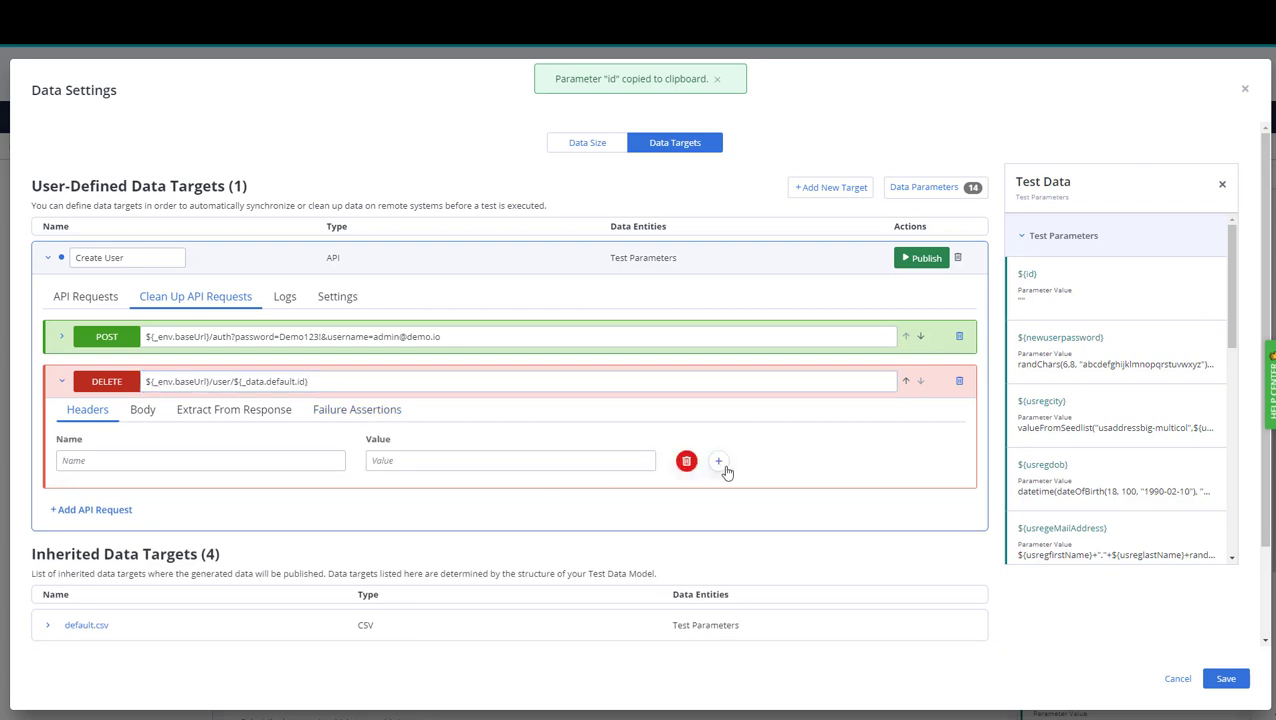
click(136, 460)
text(Authorization)
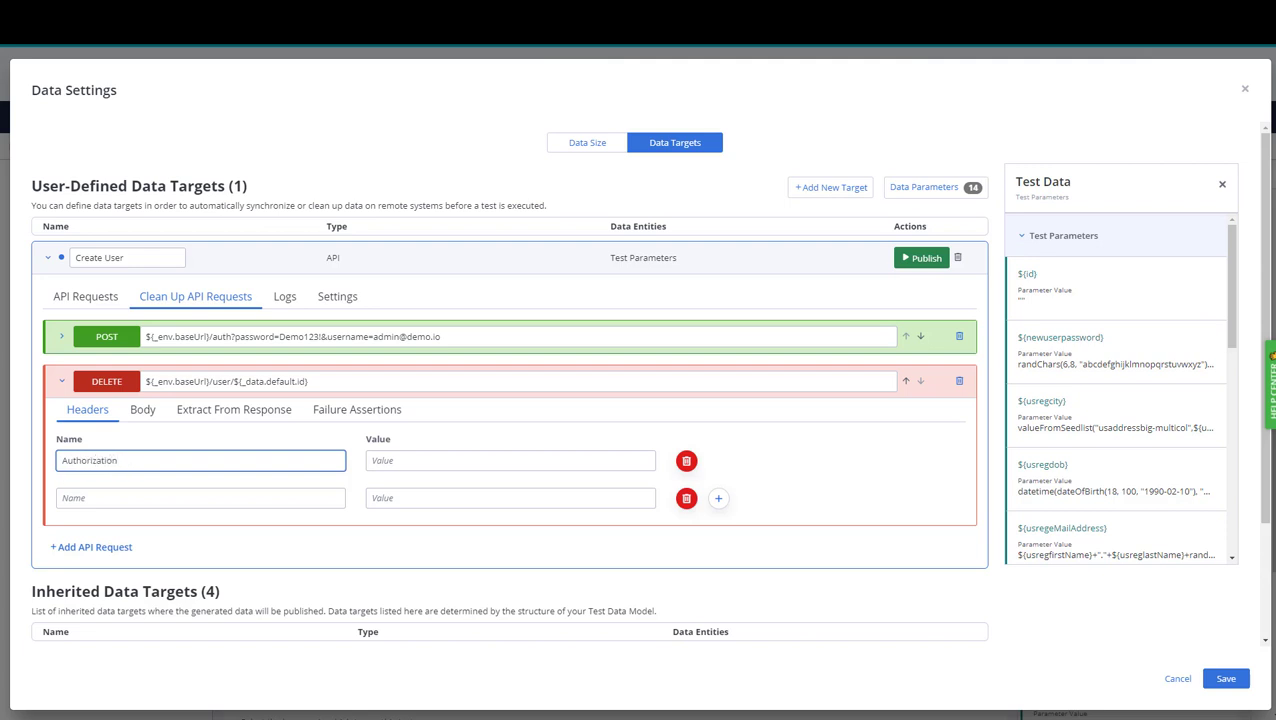
key(Tab)
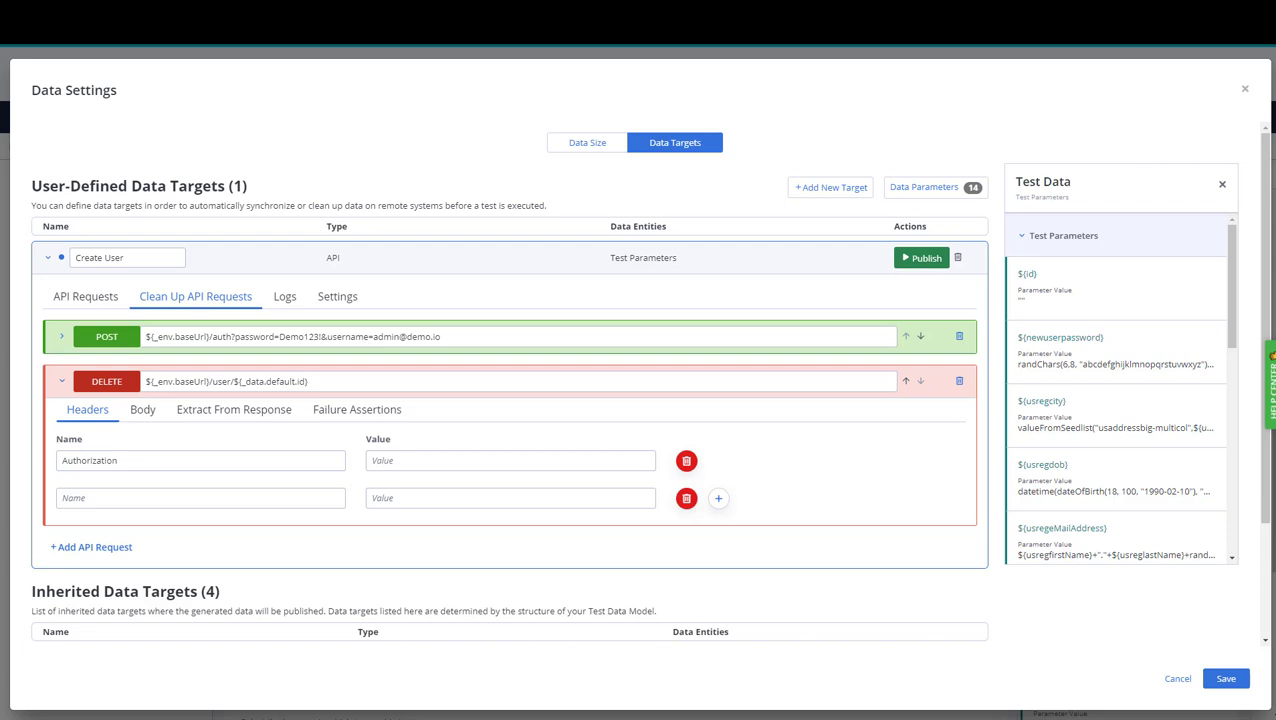
click(402, 462)
click(410, 514)
Add Content-Type application/json and Accept */* headers, then return to the main API requests.
click(170, 502)
text(Cont)
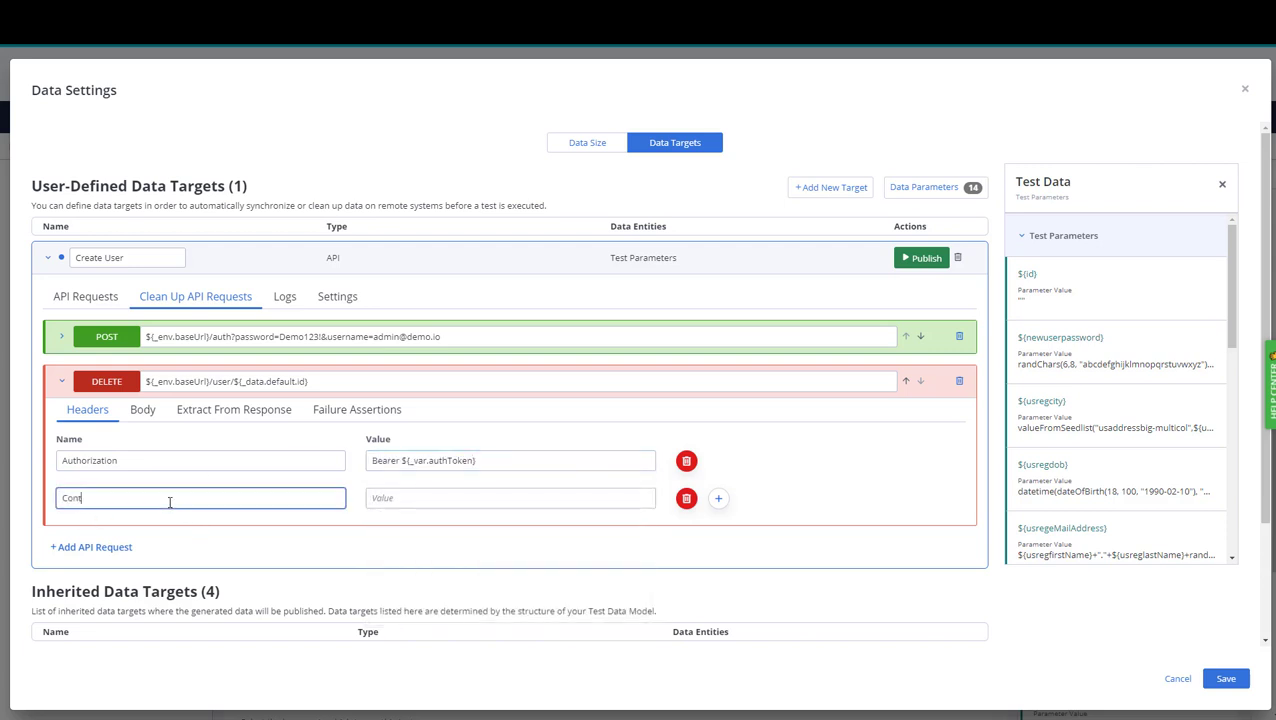
text(ent-Type)
click(452, 502)
text(applica)
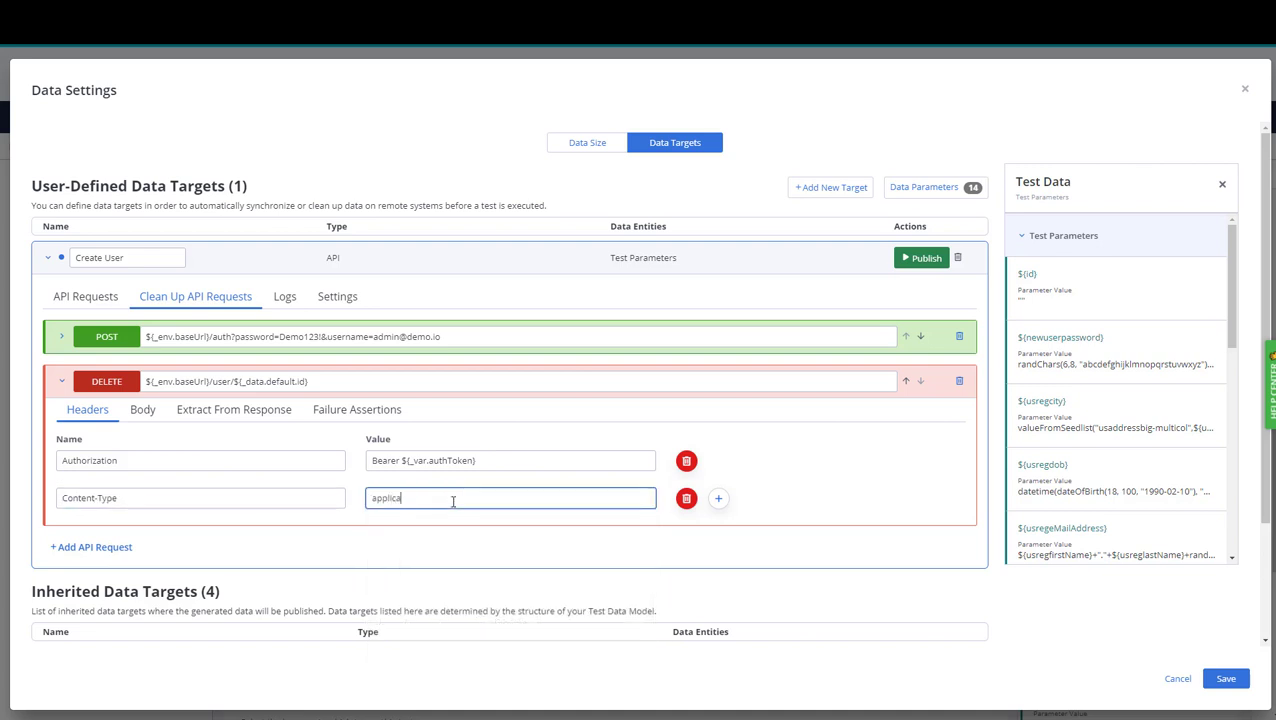
text(tion/json)
click(718, 498)
click(250, 537)
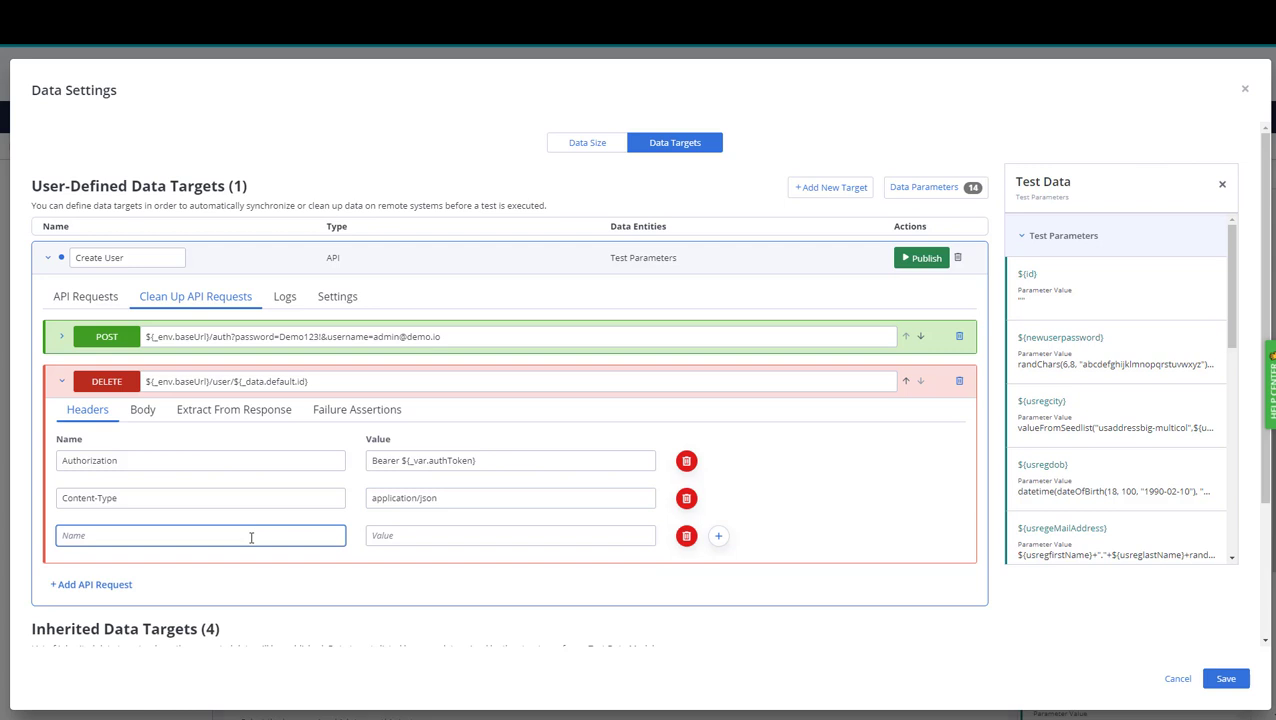
text(Accept)
click(405, 537)
text(*)
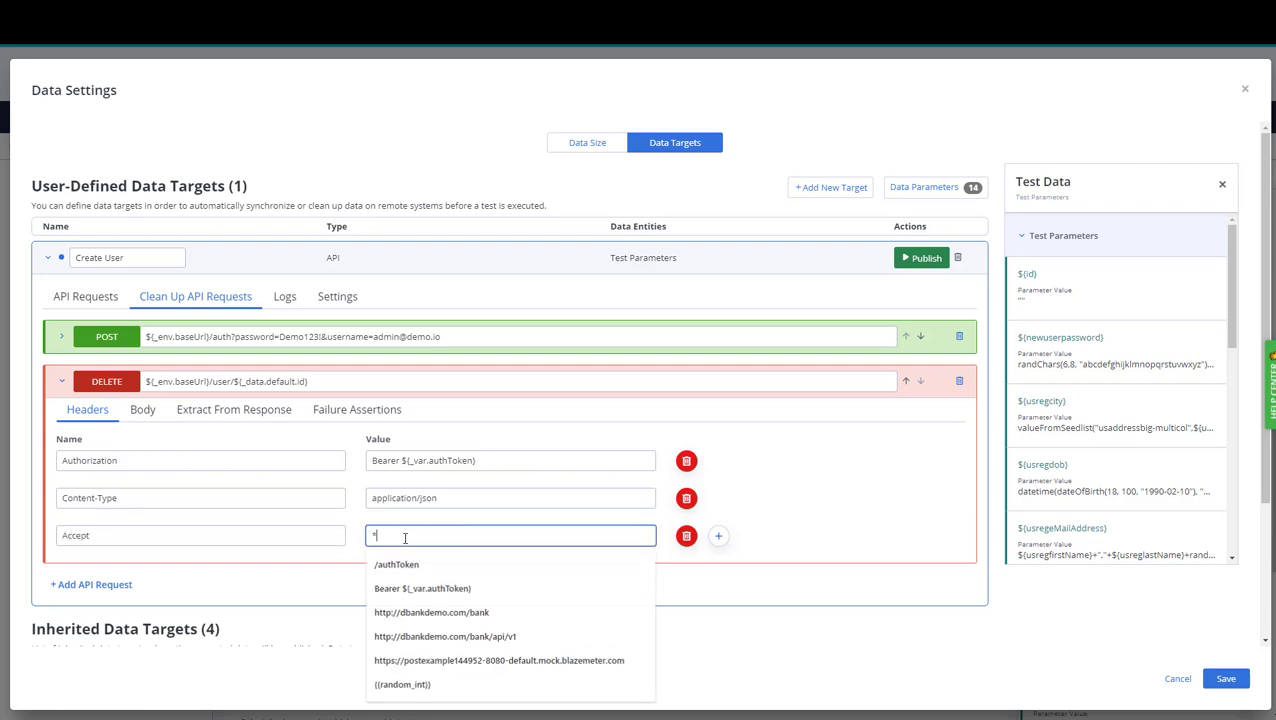
text(/*)
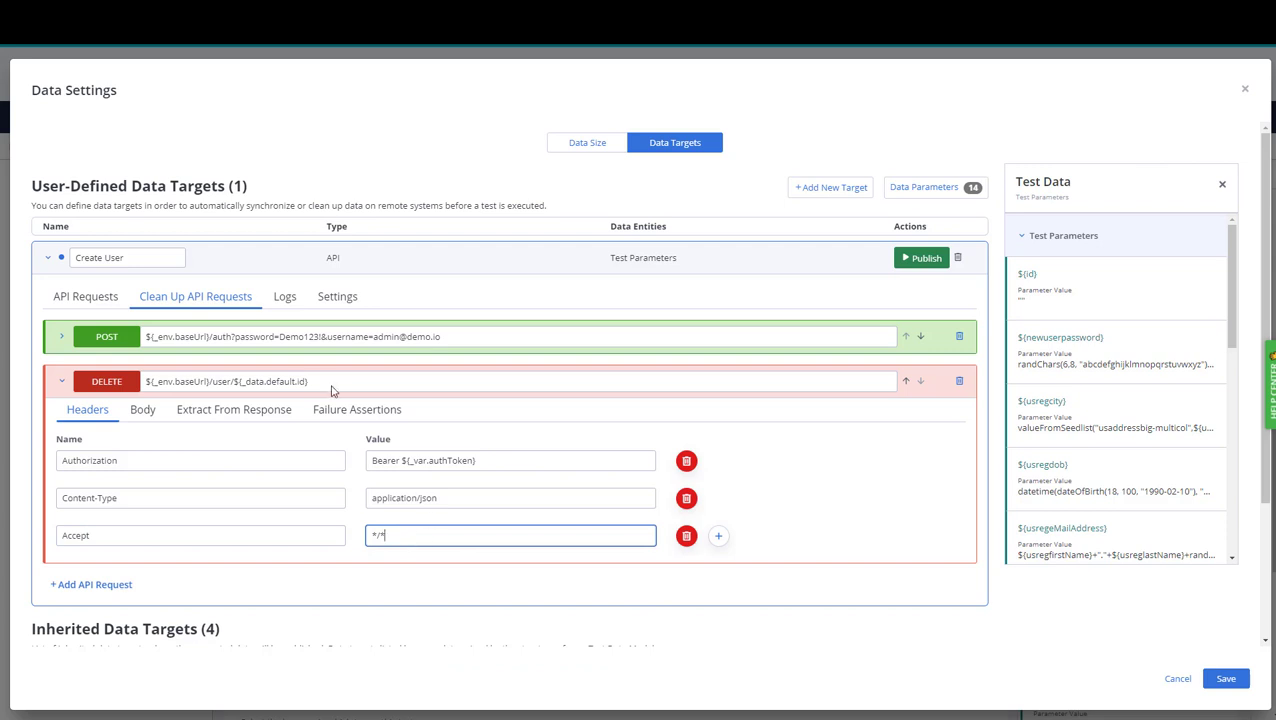
click(77, 298)
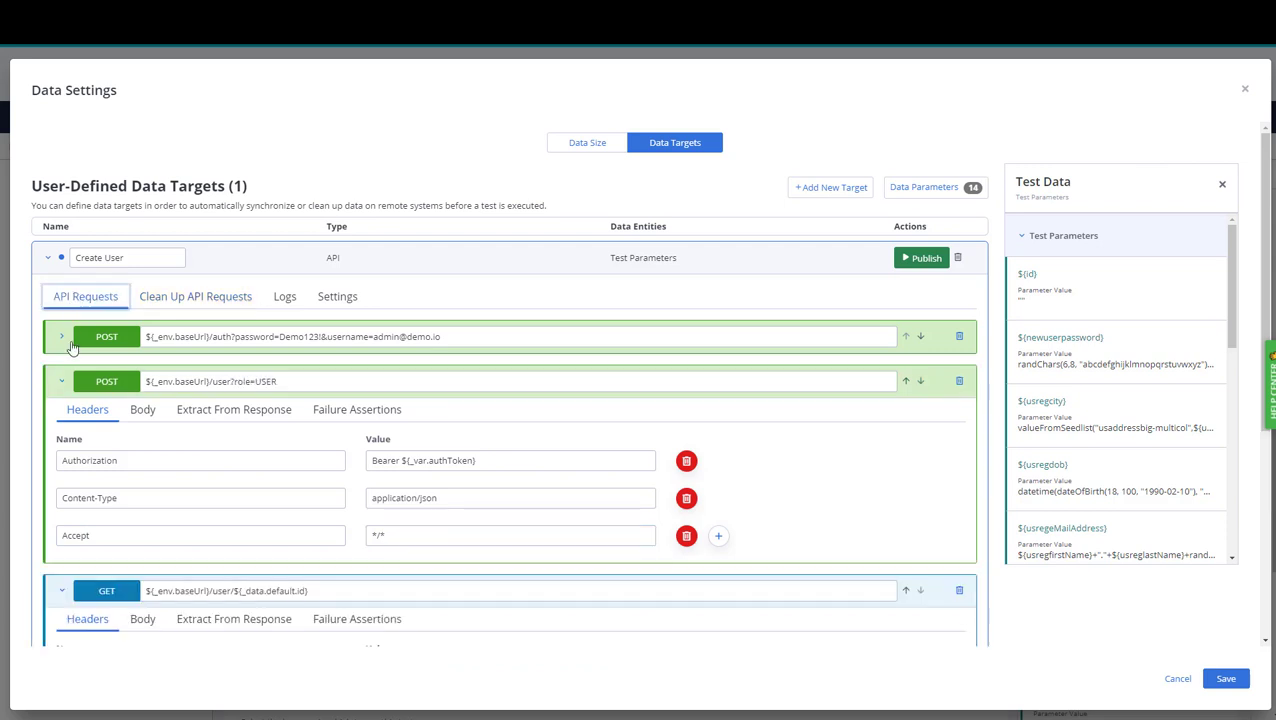
Recheck the clean-up list, then show the role=USER POST request's failure assertions with the Network error assertion set to Stop Iteration.
click(61, 381)
click(61, 428)
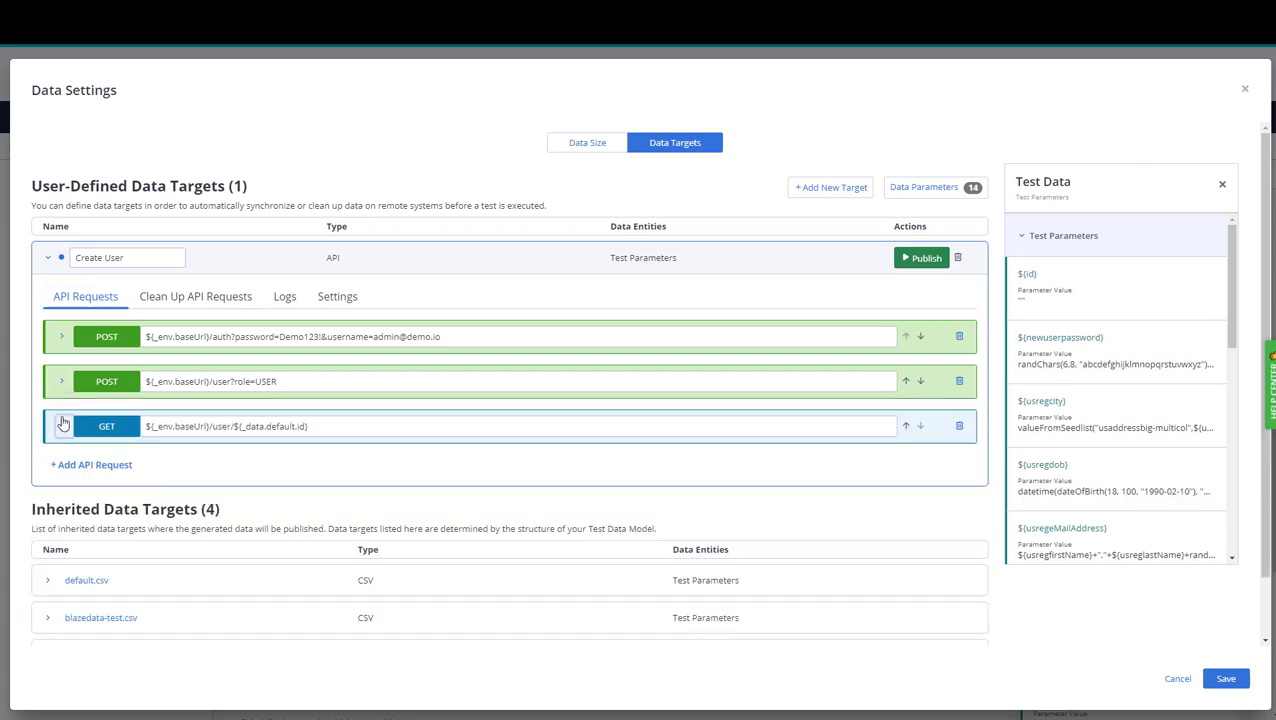
click(185, 300)
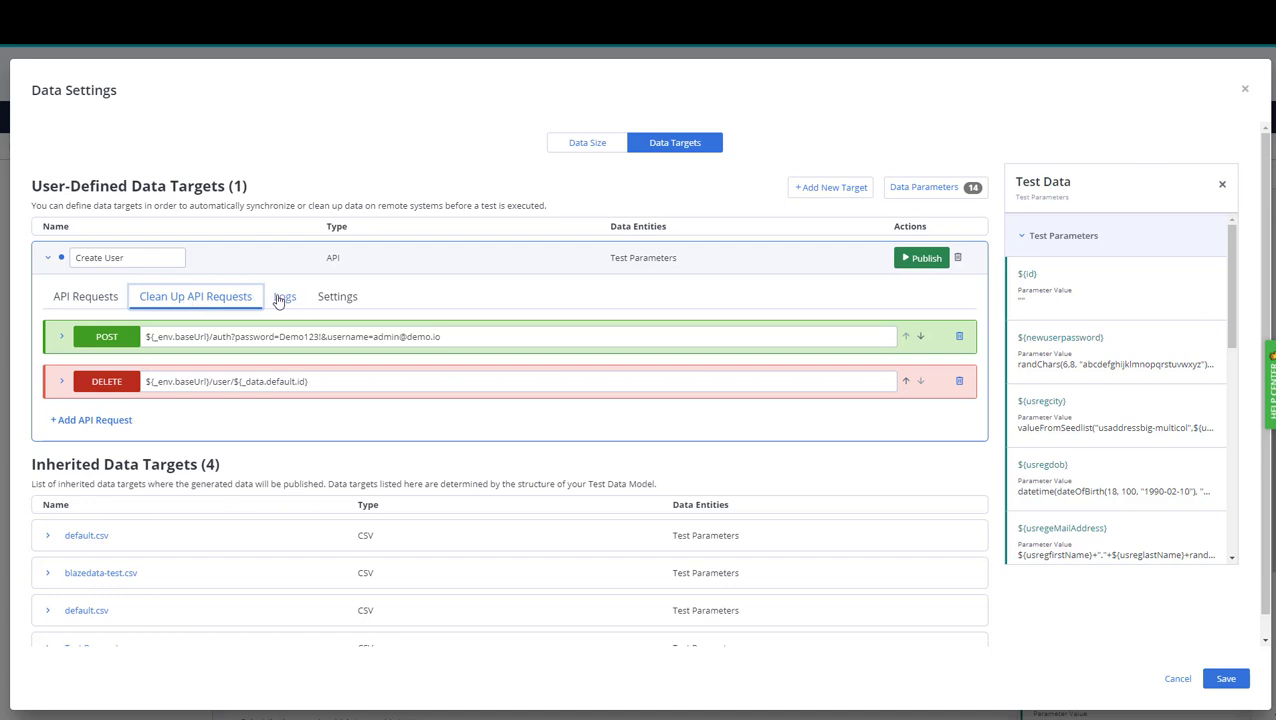
click(75, 298)
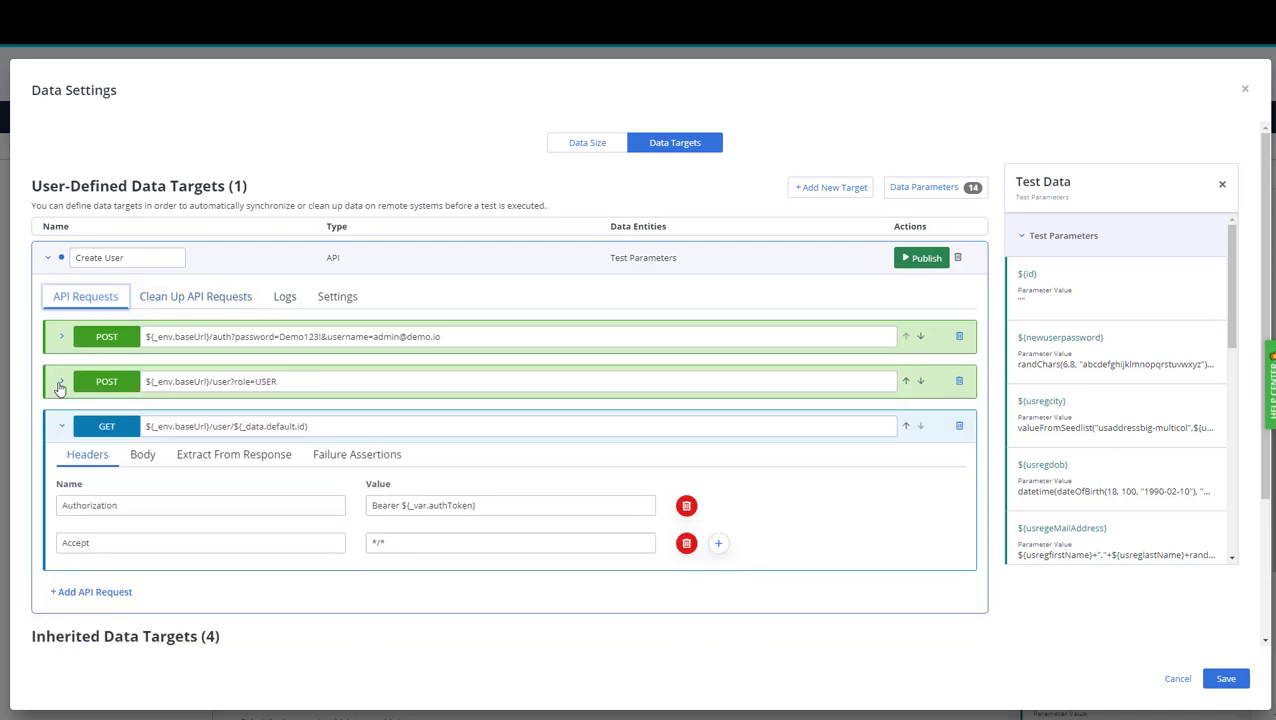
click(61, 381)
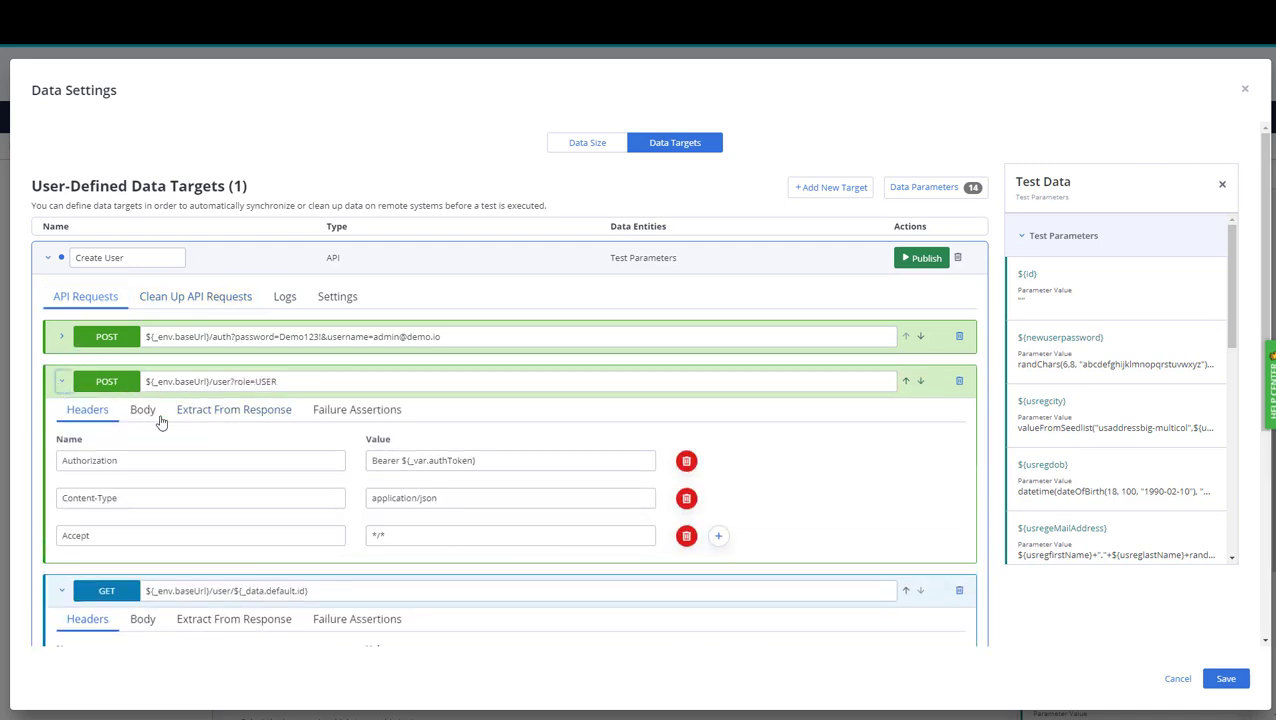
click(355, 418)
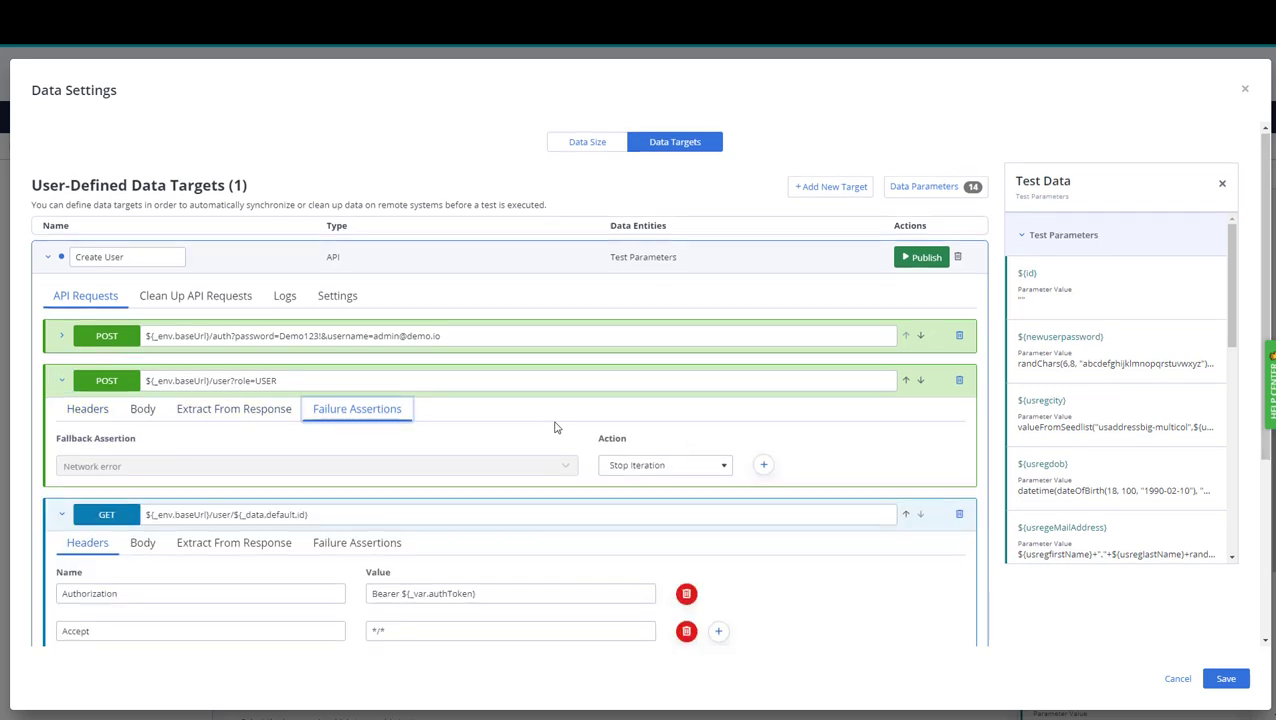
scroll(556, 427, down, 1)
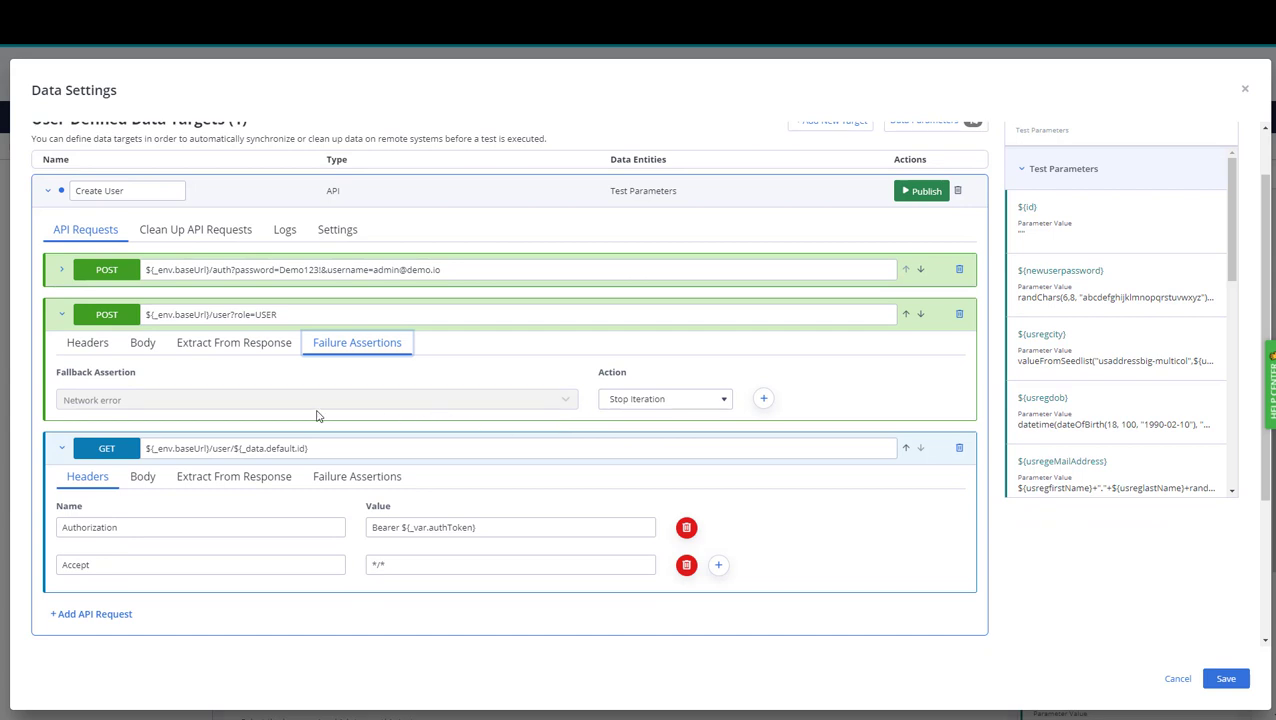
Add an HTTP Response Code failure assertion for 500 - Internal Server Error.
click(763, 398)
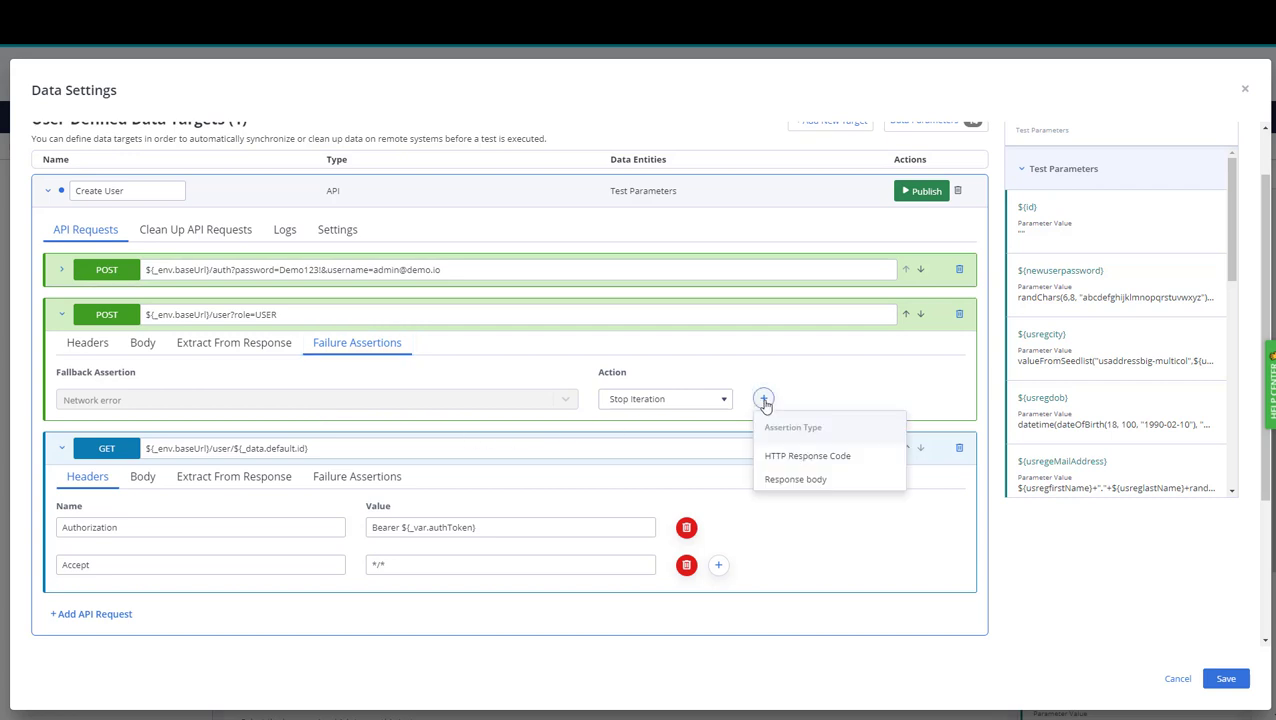
click(825, 457)
click(155, 455)
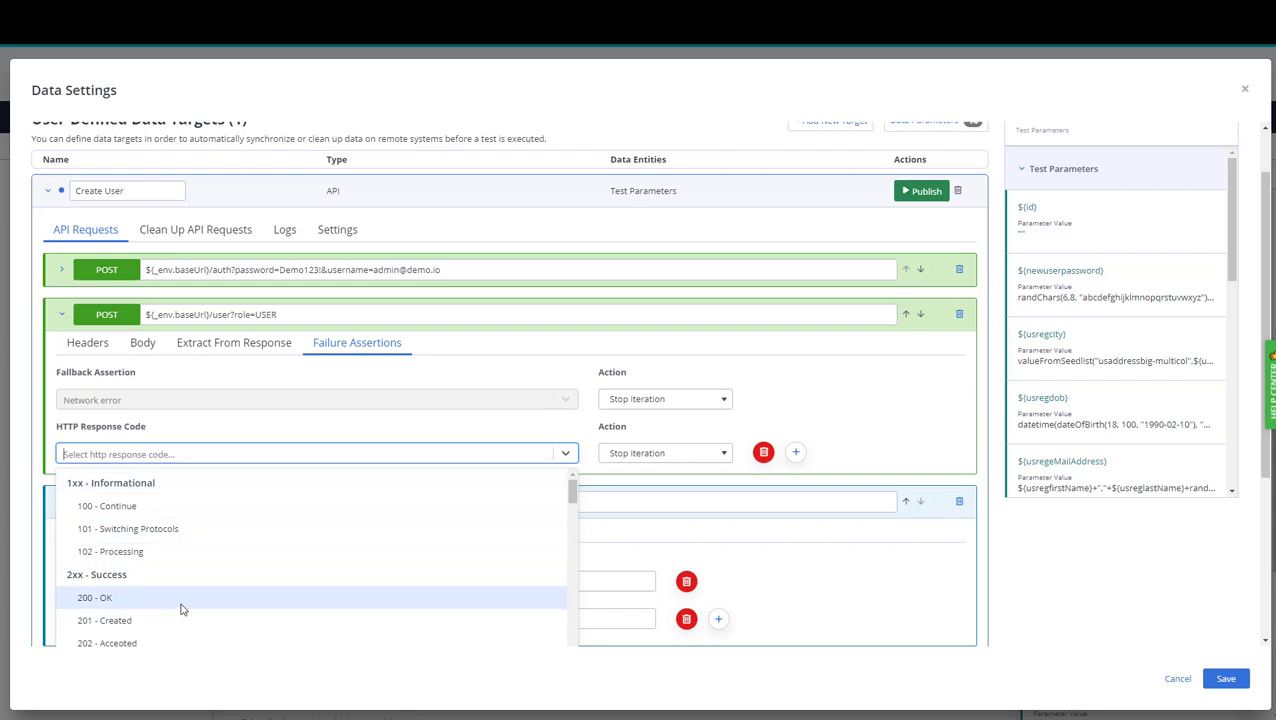
scroll(195, 606, down, 3)
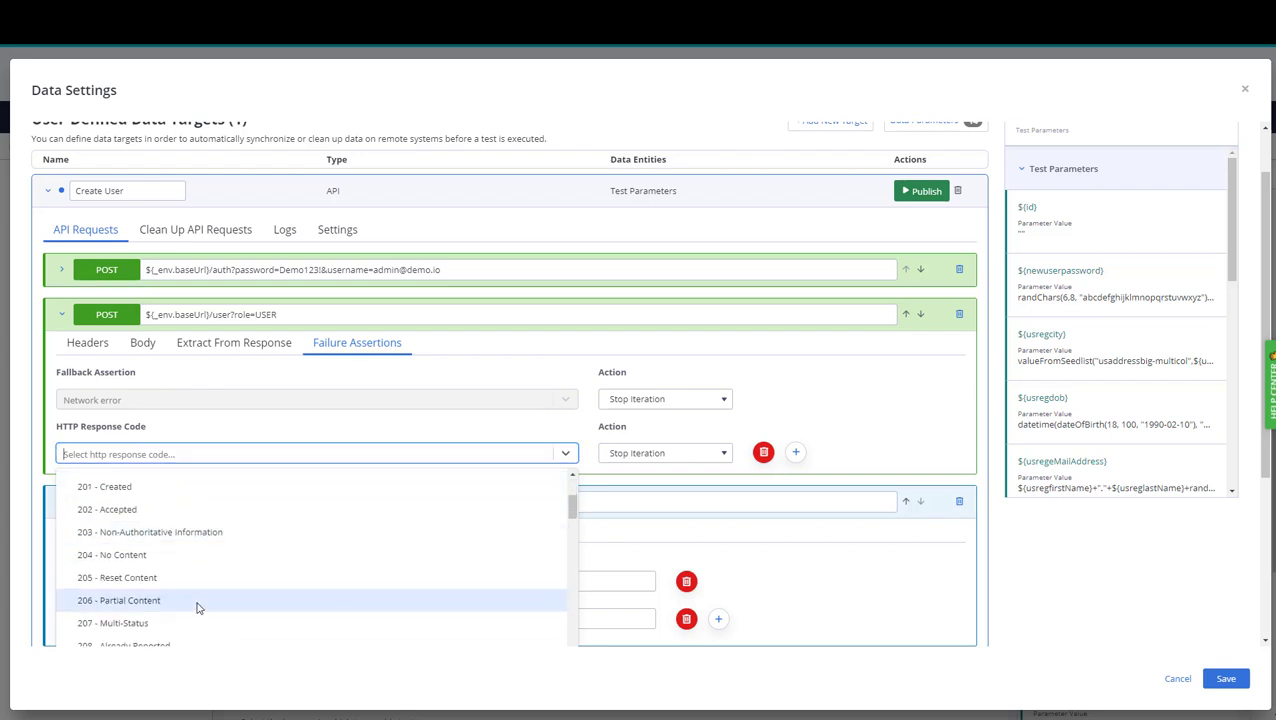
scroll(210, 606, down, 3)
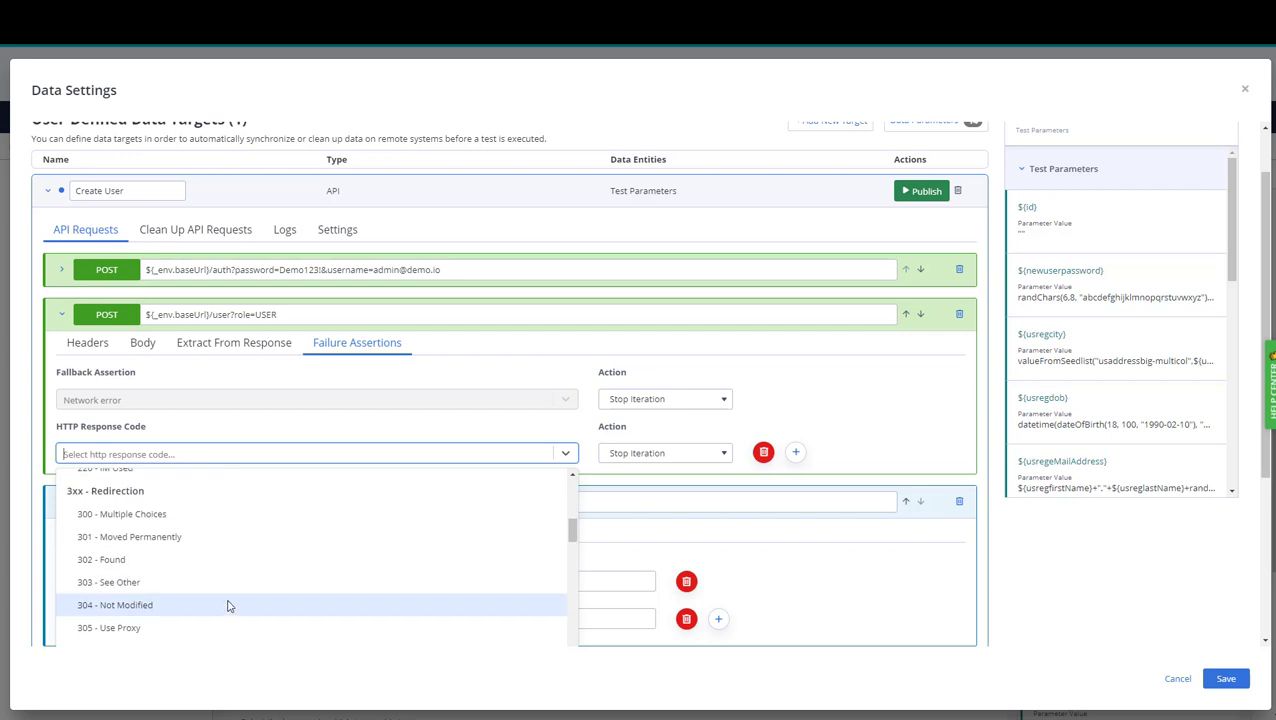
scroll(229, 600, up, 3)
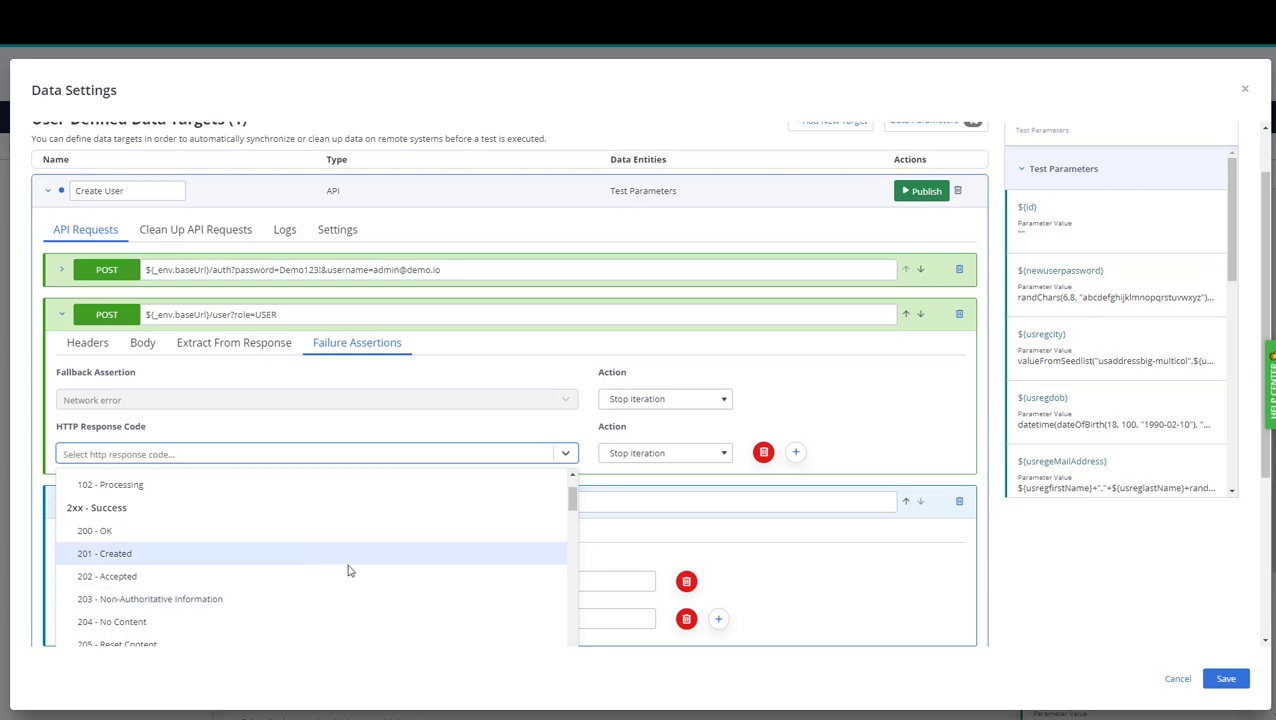
drag(568, 506, 569, 642)
click(173, 541)
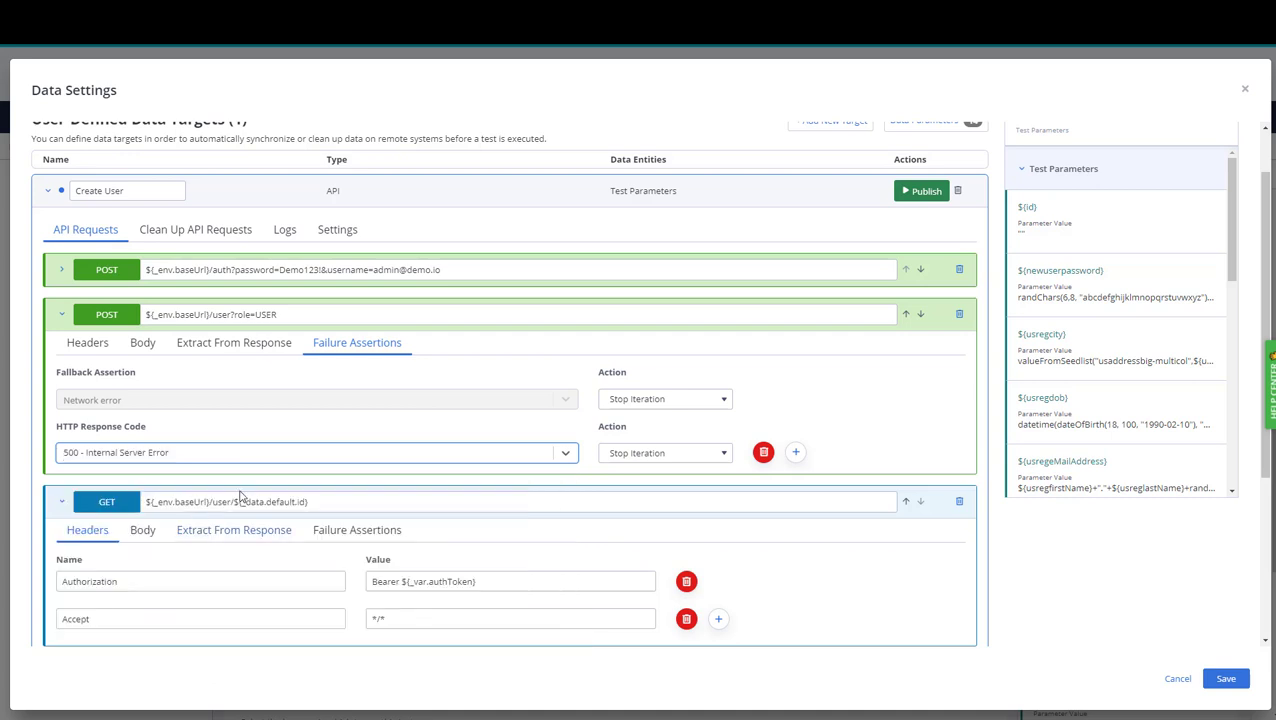
click(726, 456)
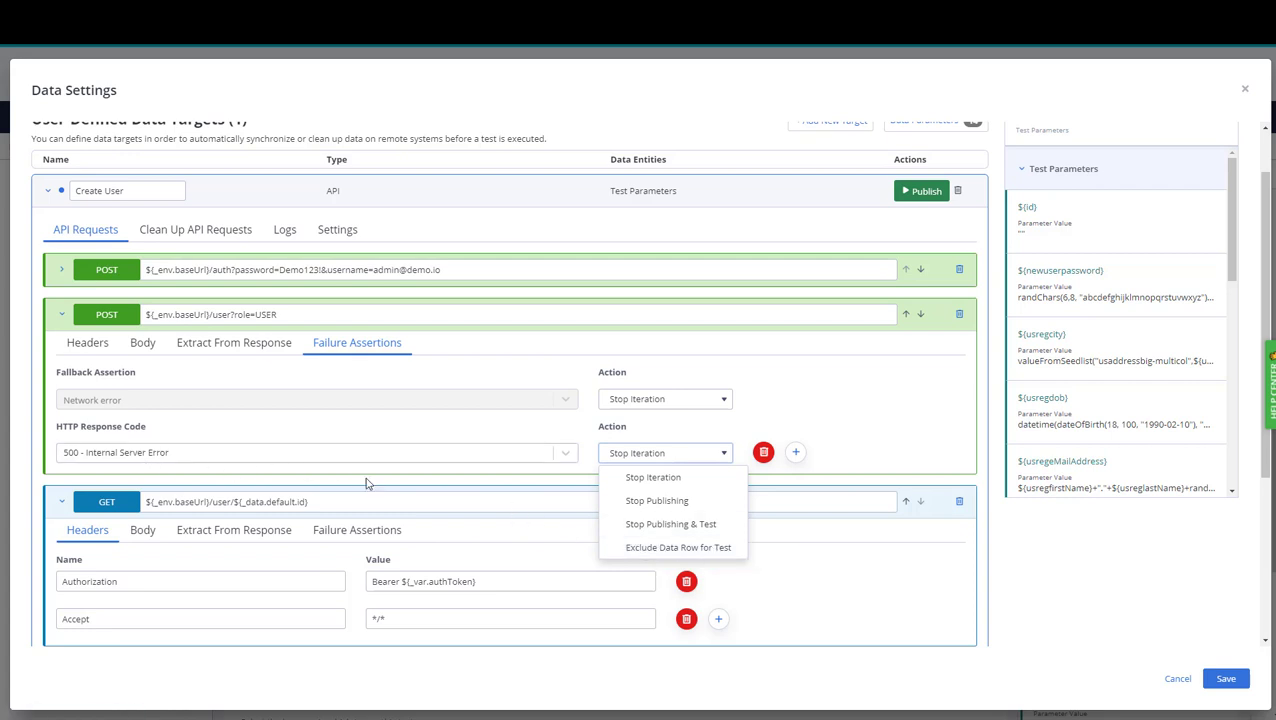
Make 500 errors Stop Publishing & Test and add a 100 - Continue code assertion that Stops Publishing.
click(670, 526)
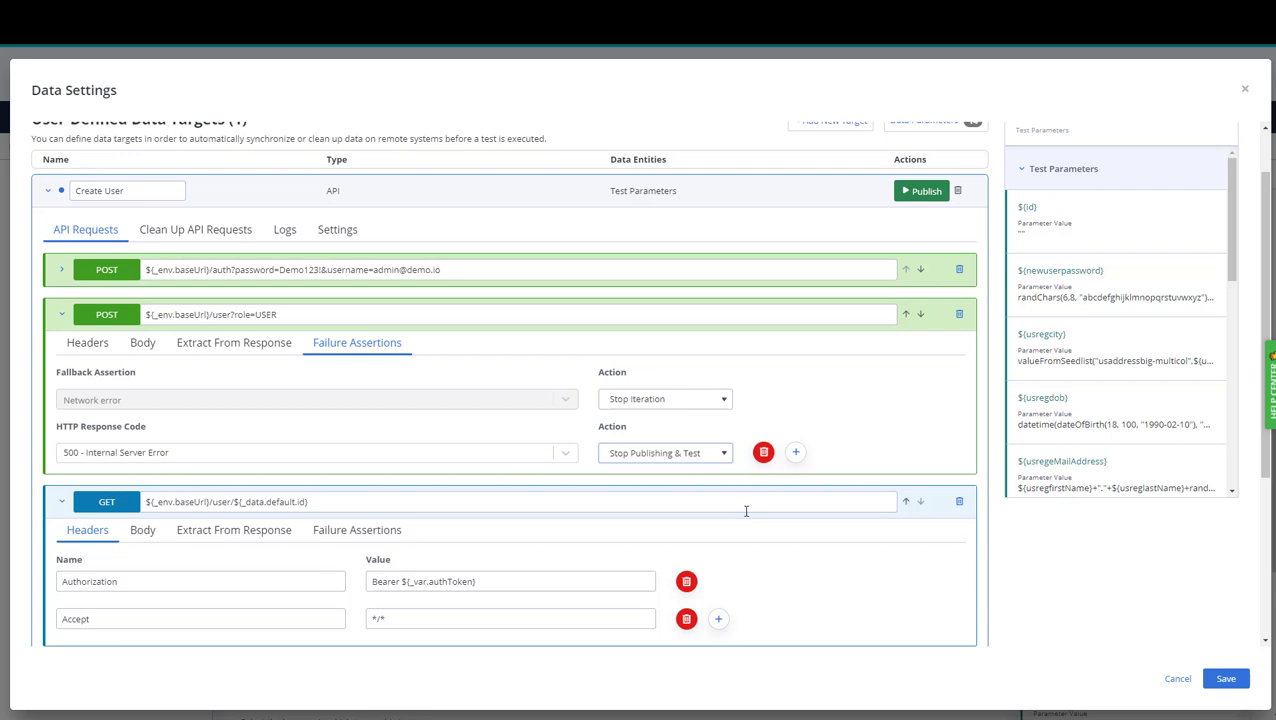
click(796, 452)
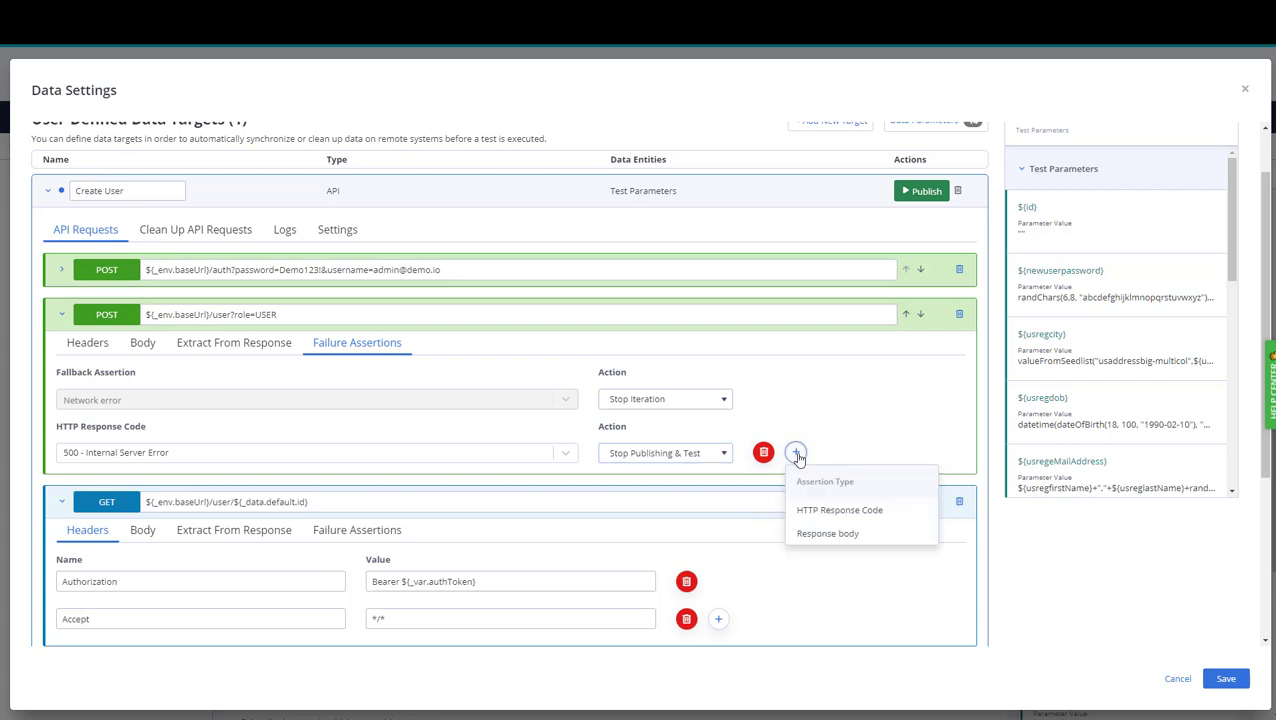
click(831, 511)
click(562, 509)
click(147, 556)
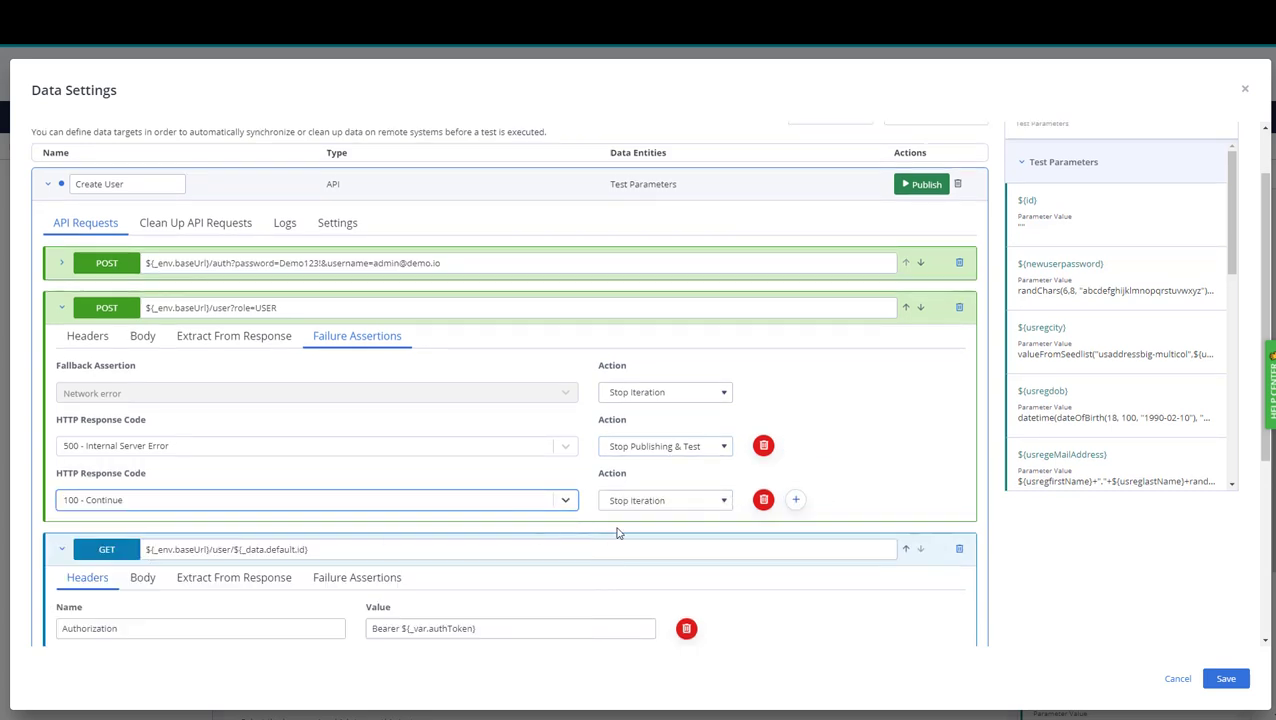
click(650, 500)
click(652, 546)
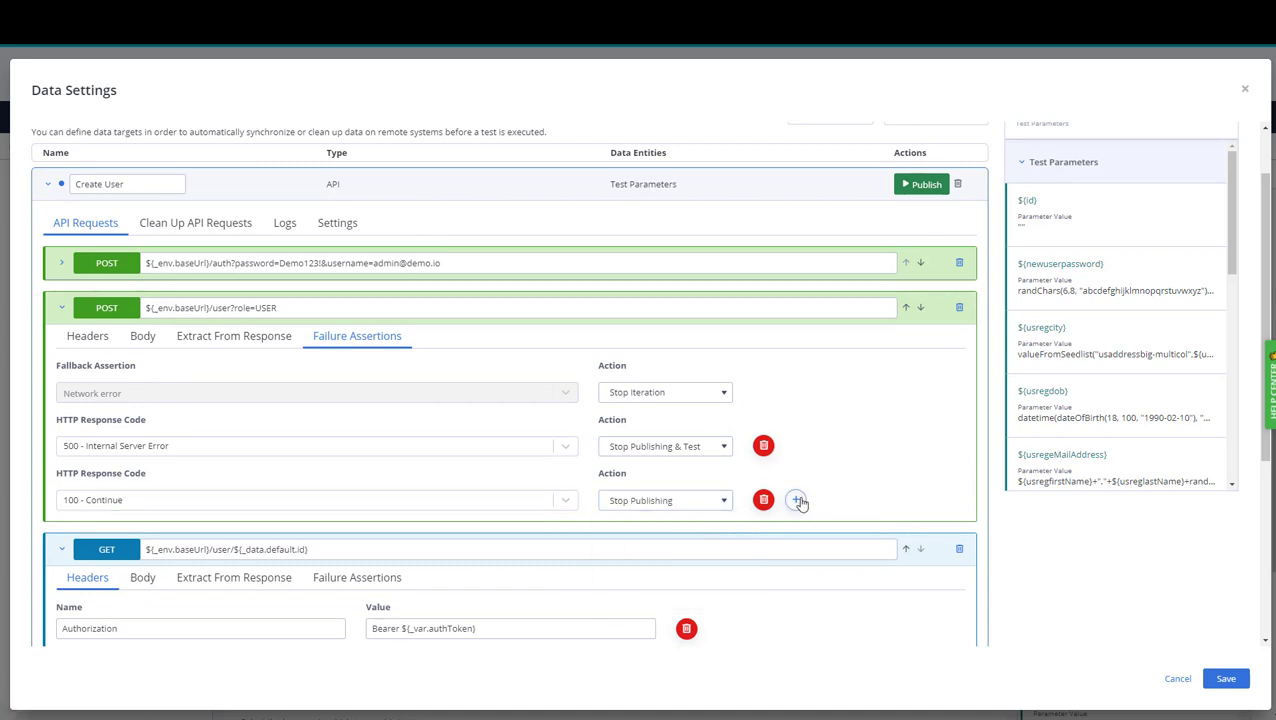
Add a third failure assertion on the response body and open its action choices.
click(796, 499)
click(842, 586)
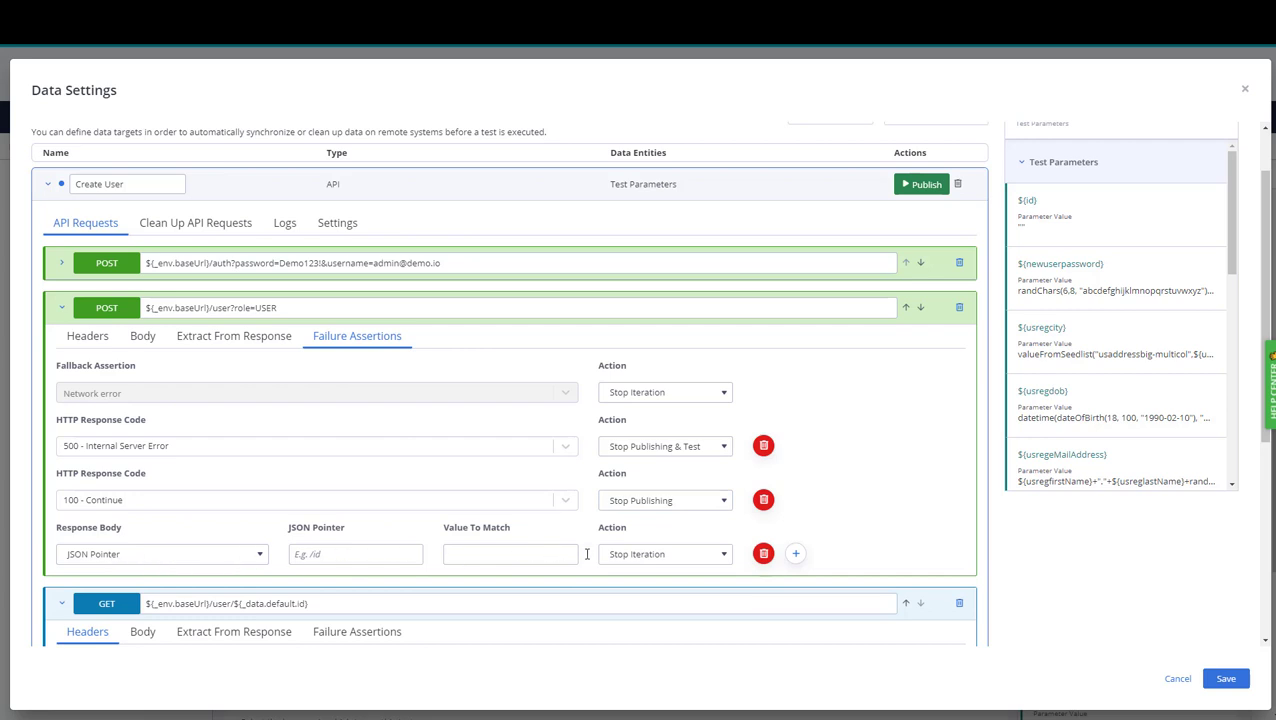
click(672, 558)
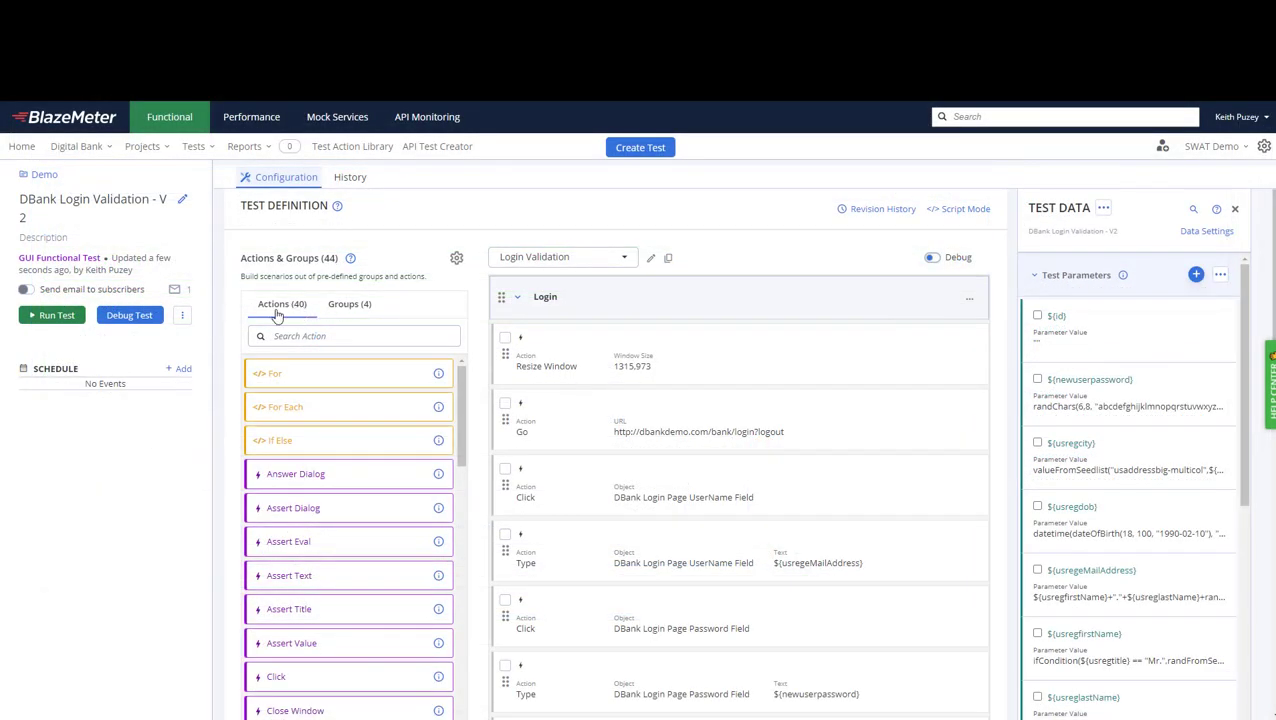
Scroll down to the Test Data Orchestration section holding the Create User data target.
scroll(230, 318, down, 10)
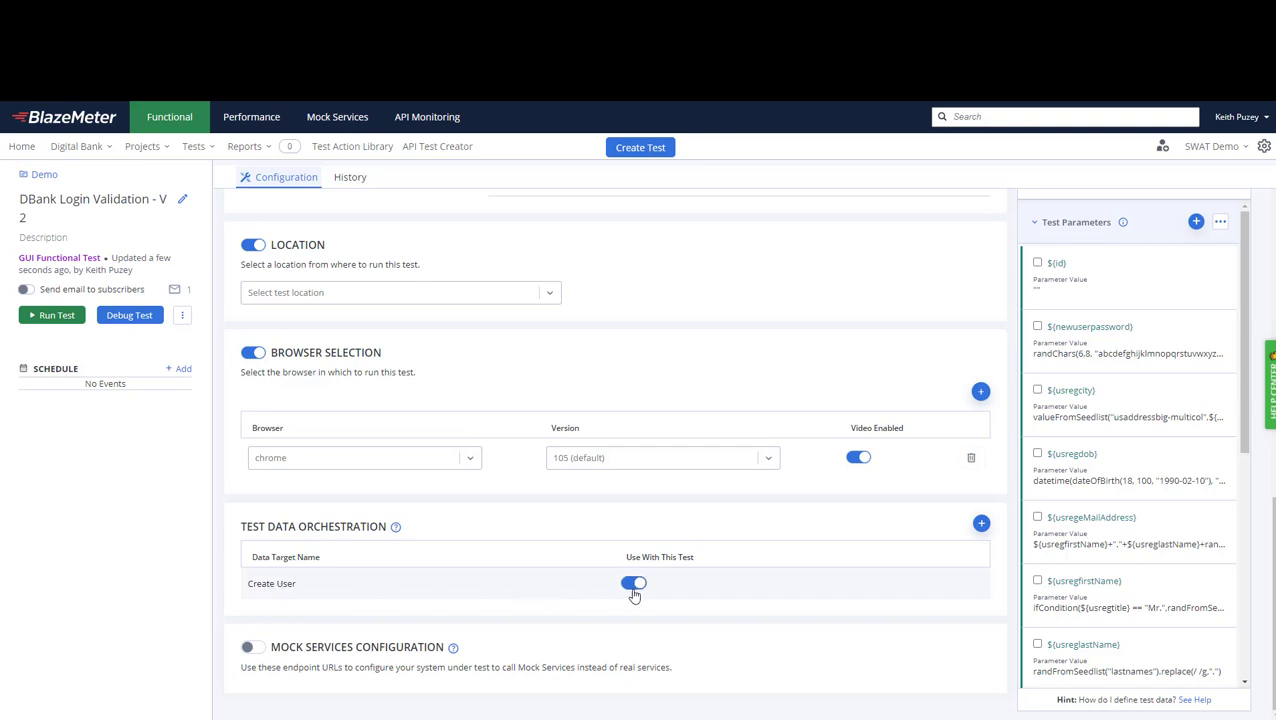
Rename the apiPublish1 data target to 'Create Account'.
click(981, 524)
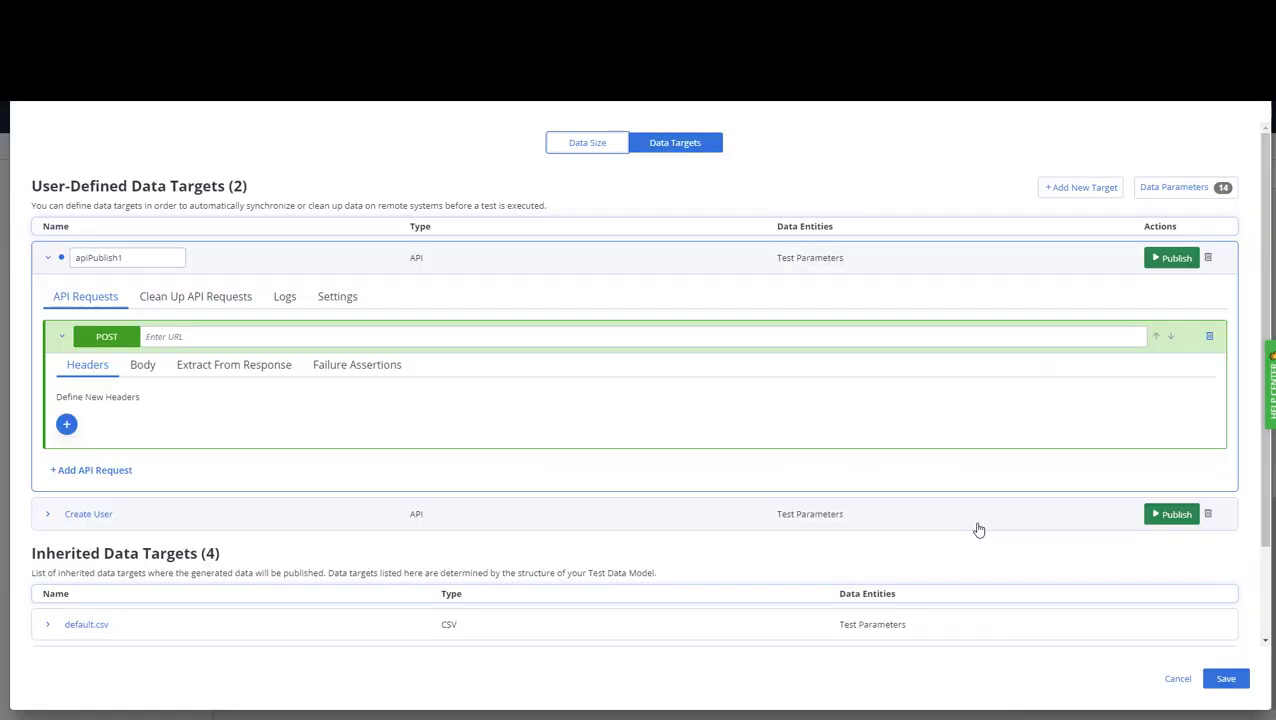
click(47, 258)
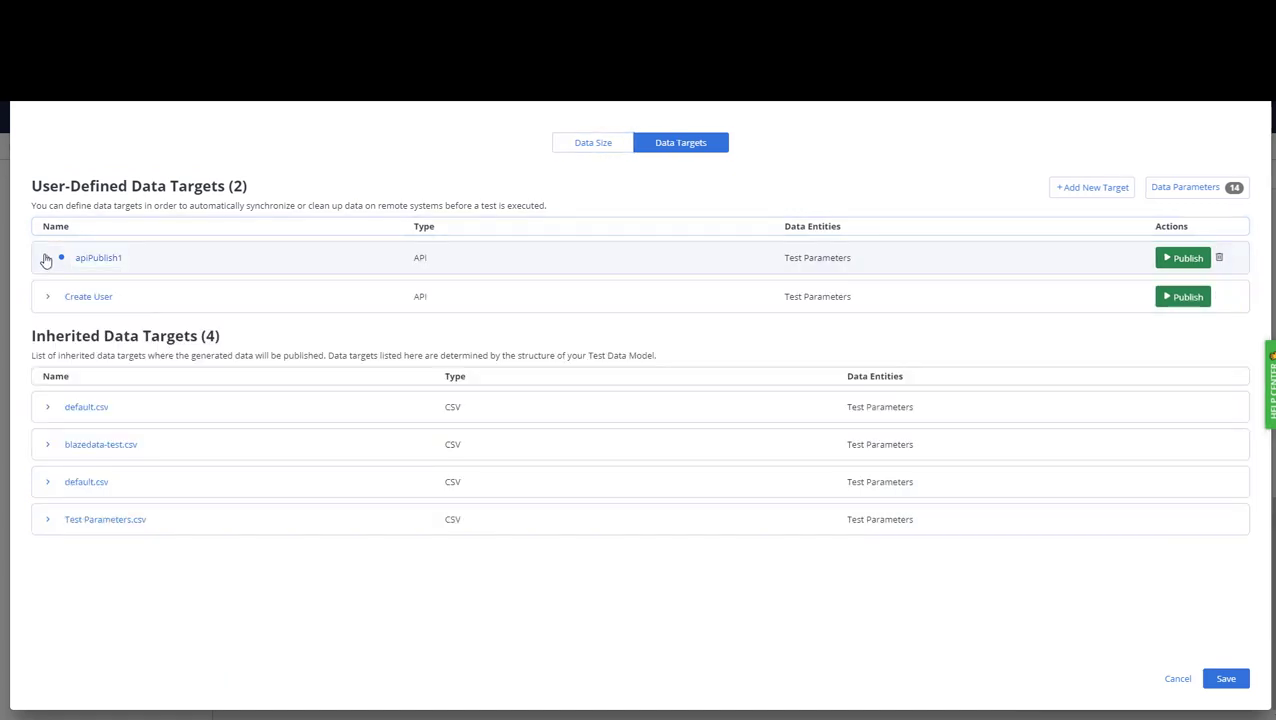
click(100, 258)
drag(134, 259, 64, 260)
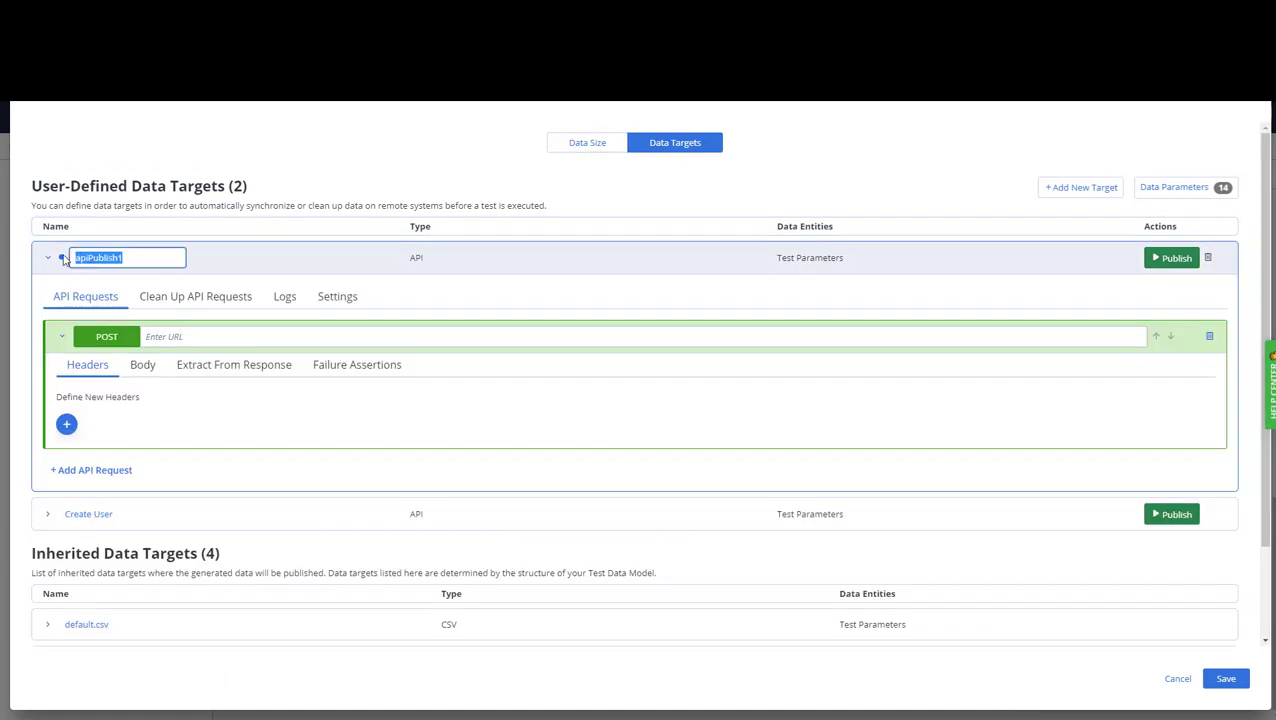
text(Create Account)
click(181, 338)
text(http://dba)
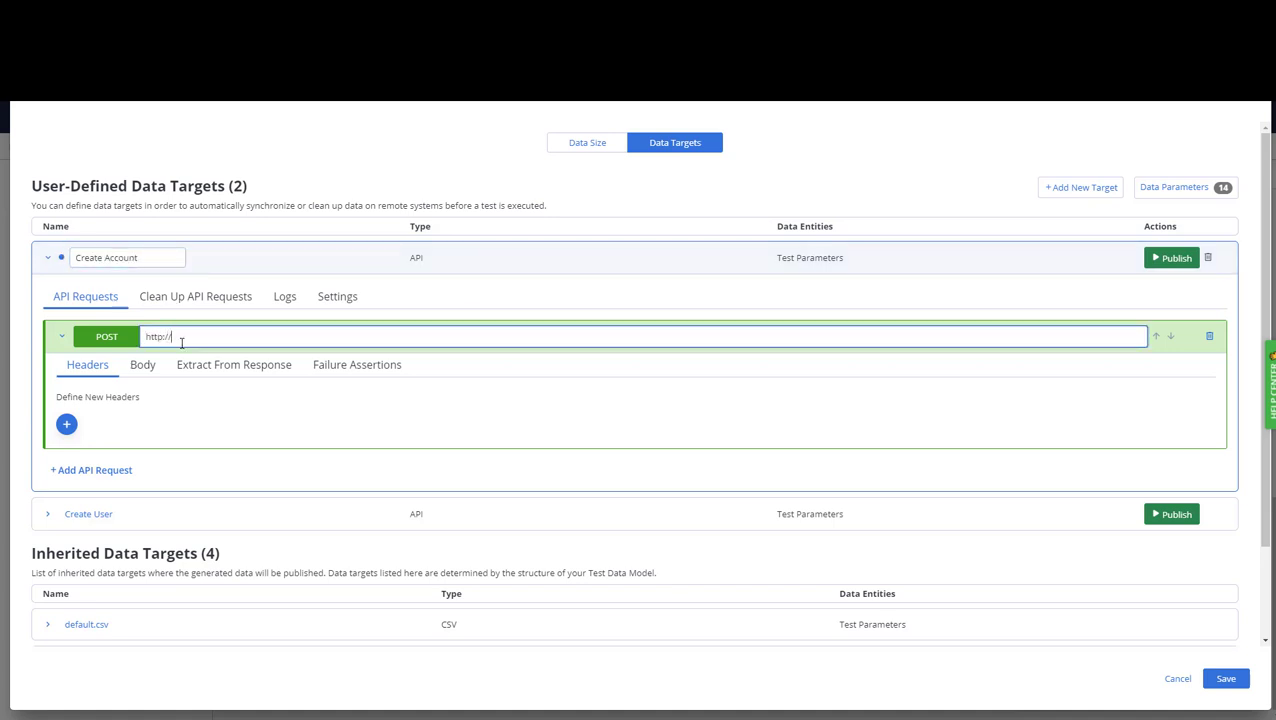
text(nkdemo.com)
click(1225, 679)
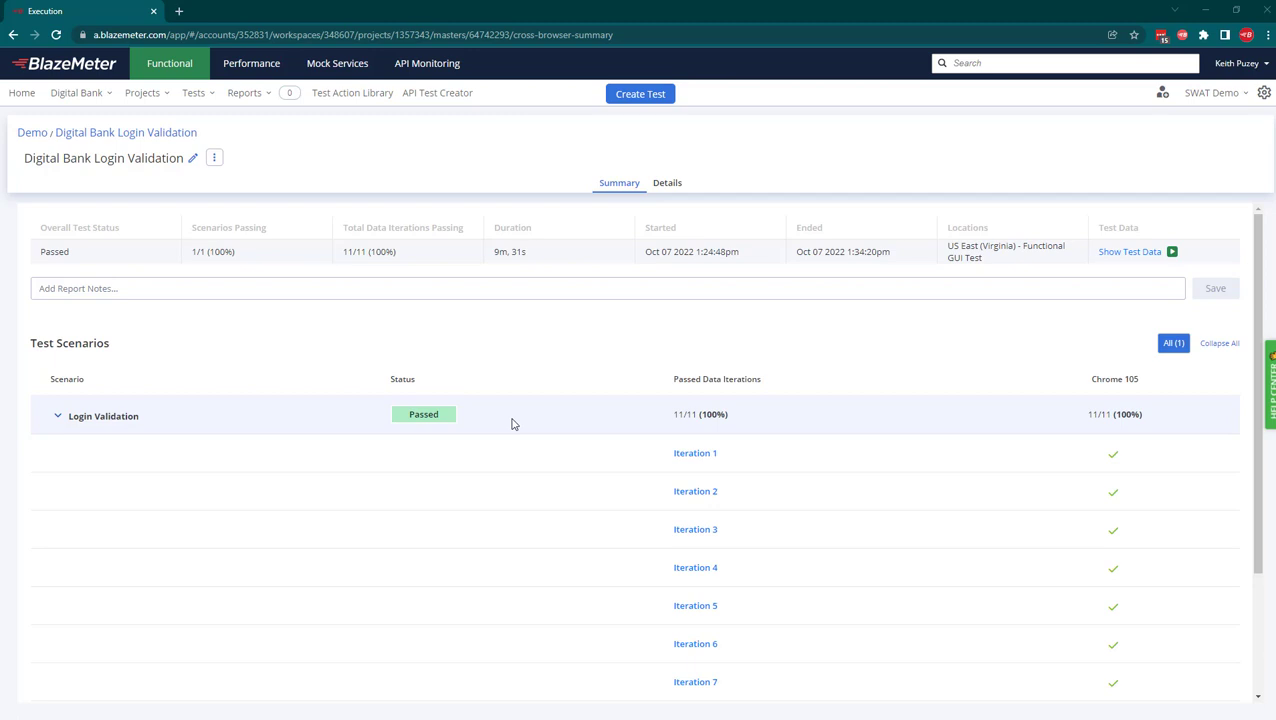
Check the run's test data, then open the latest session from all reports.
click(1121, 256)
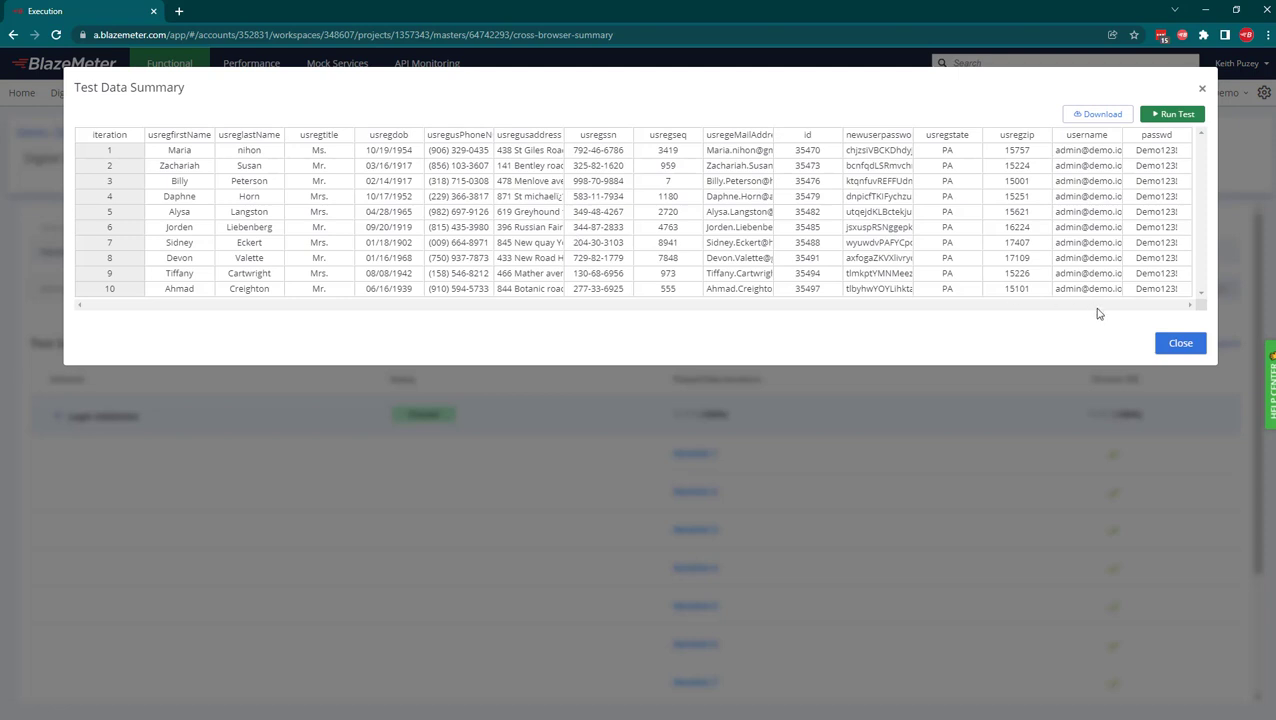
click(1166, 345)
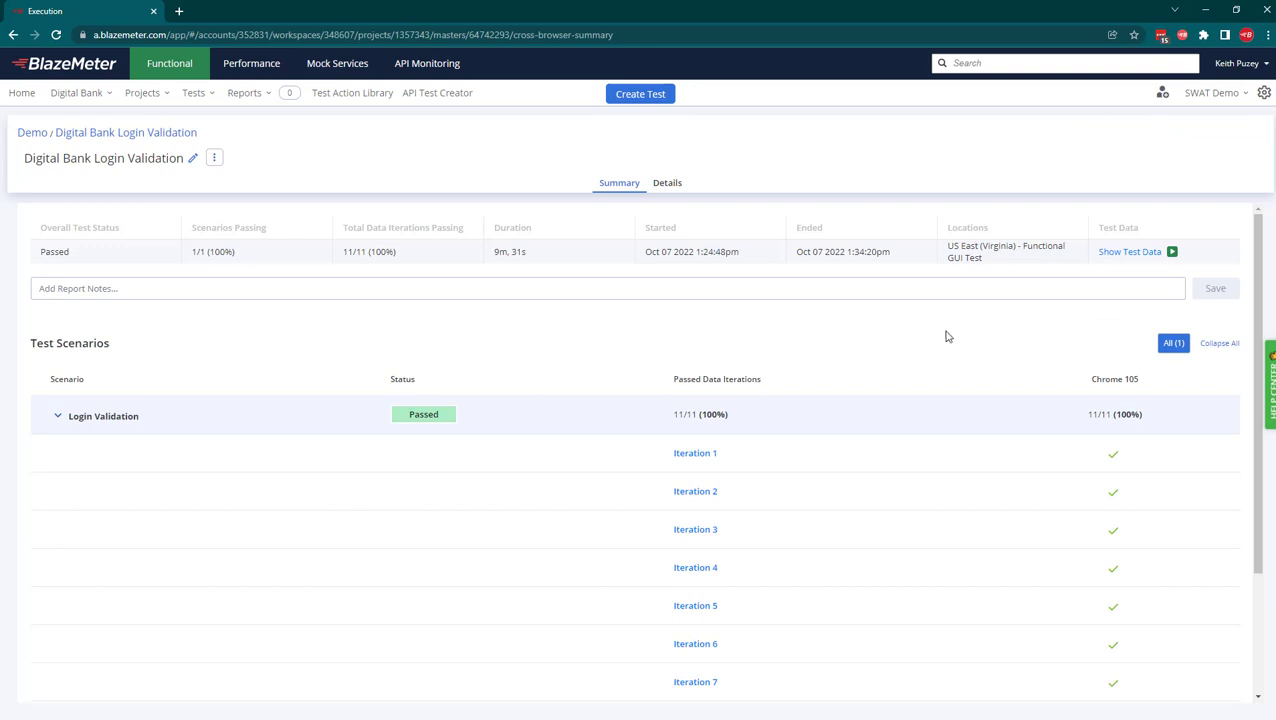
click(265, 104)
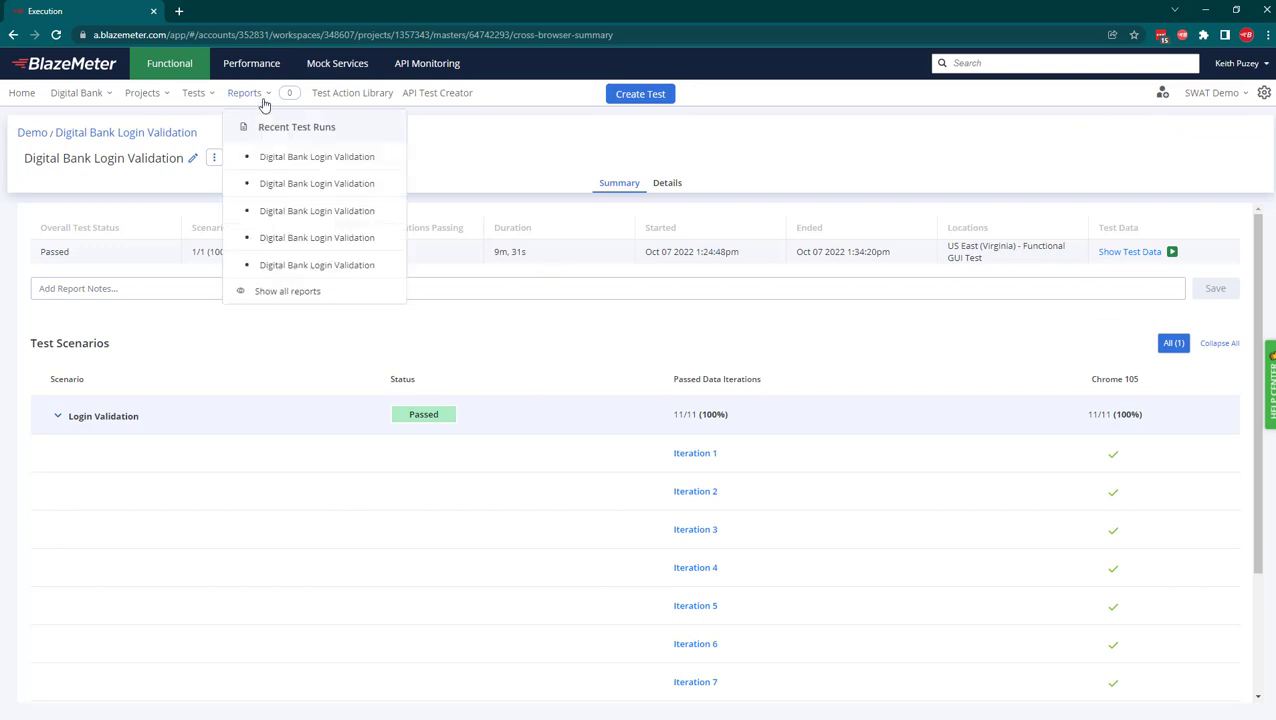
click(284, 297)
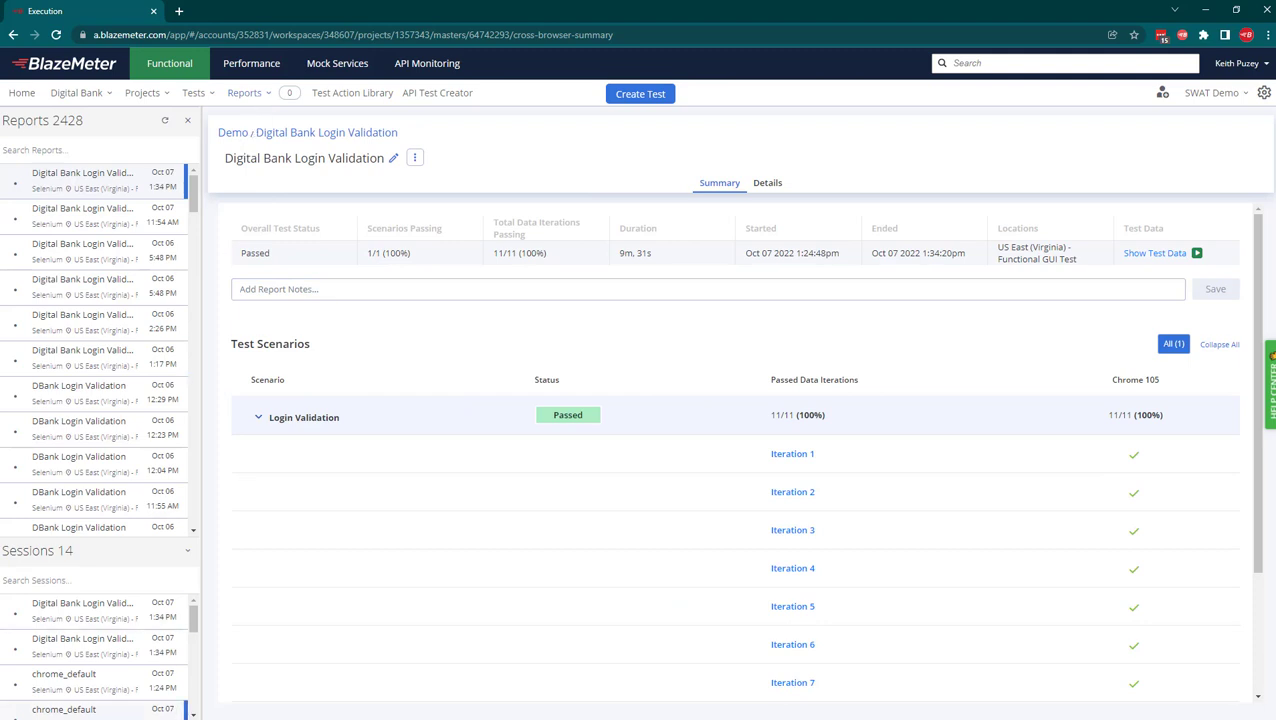
click(92, 618)
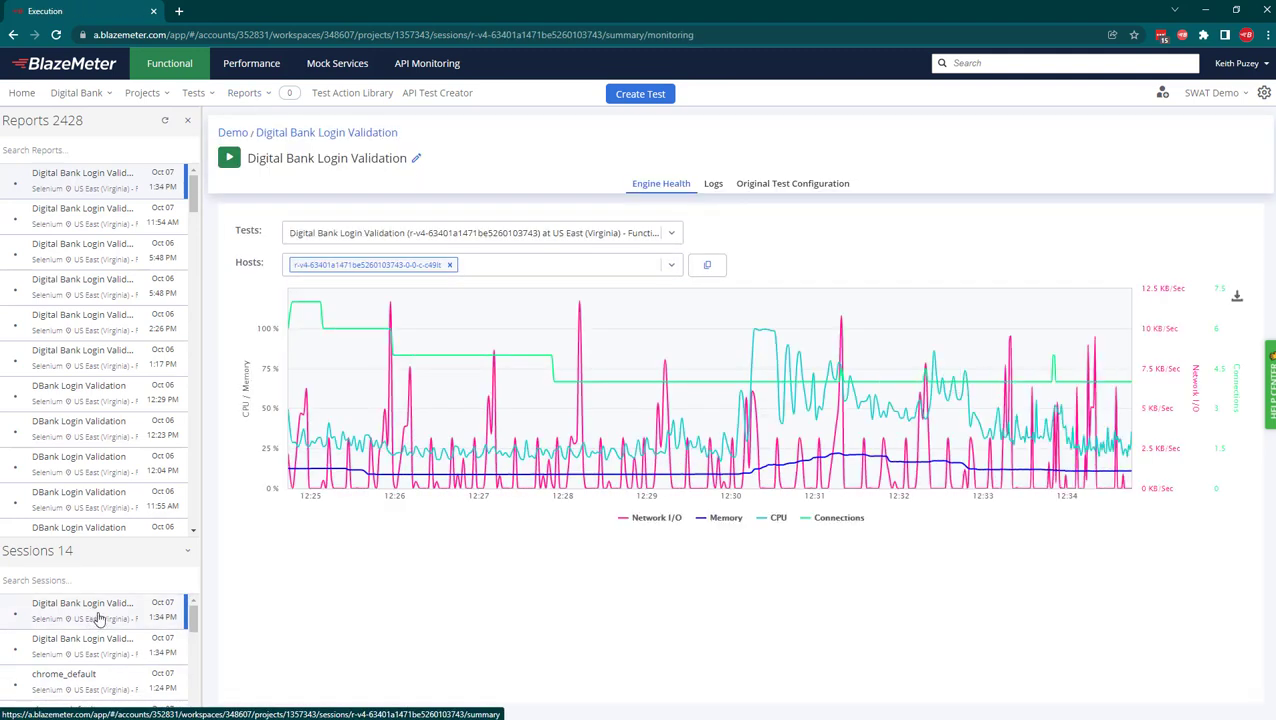
List the log files of the Login Validation engine in the session's Logs tab.
click(711, 188)
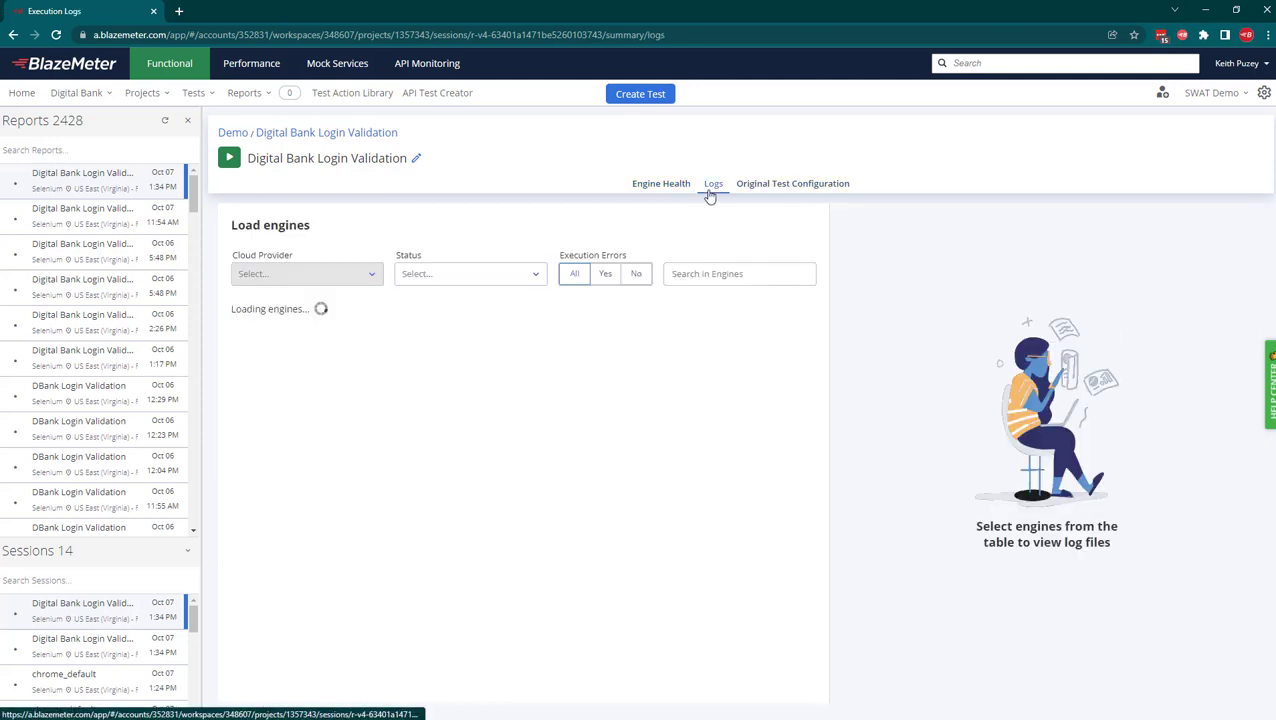
scroll(528, 474, down, 2)
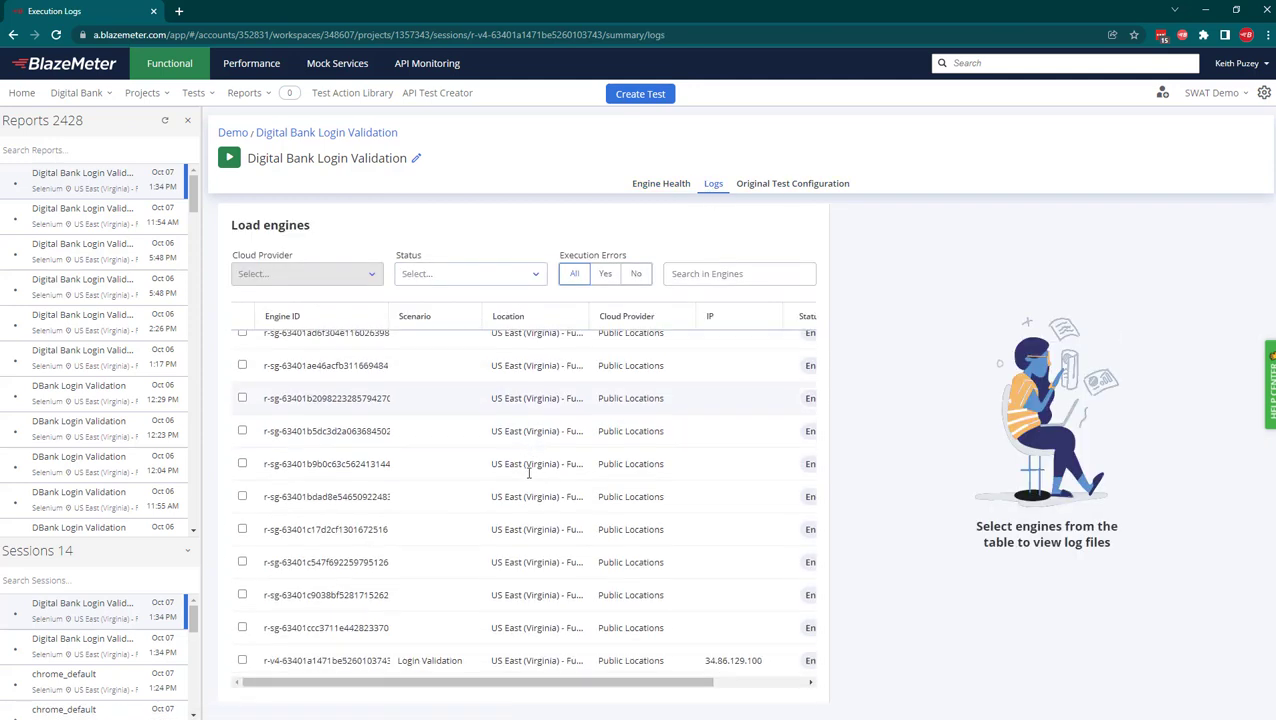
click(405, 659)
click(784, 330)
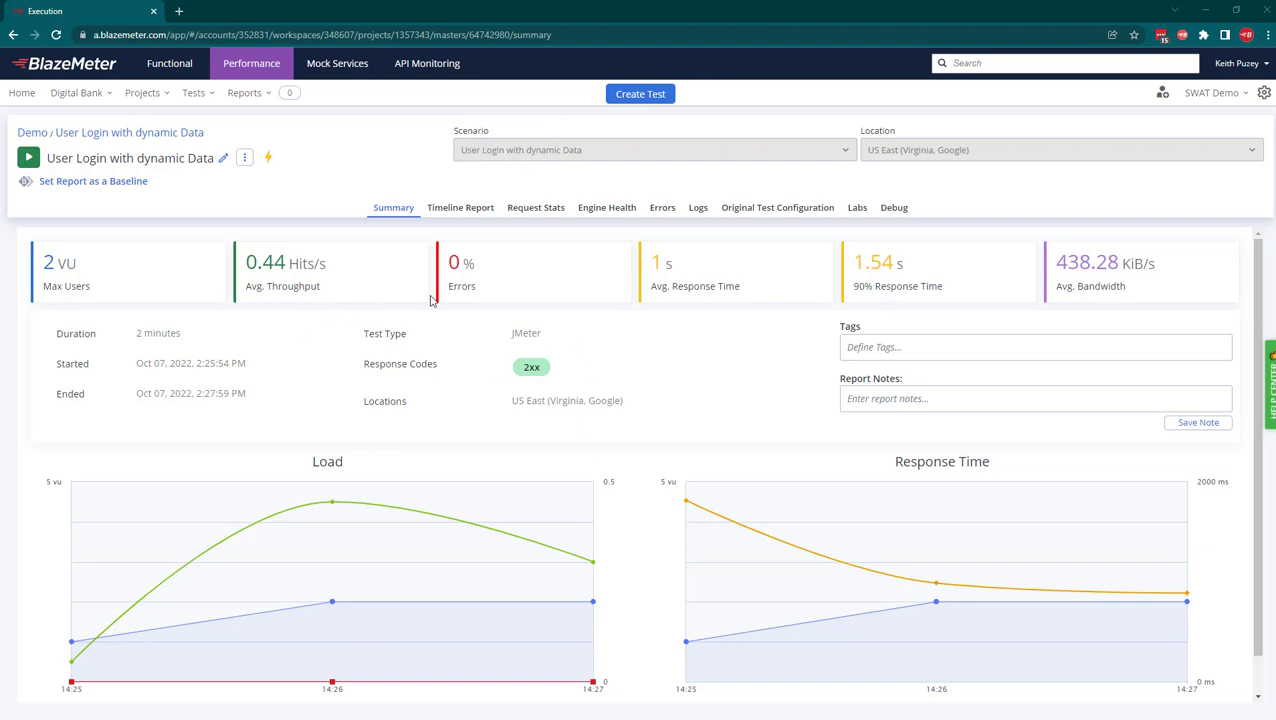
Download the engine's blazedata-api-publish.log and blazedata-api-unpublish.log files, then open the publish log.
click(699, 209)
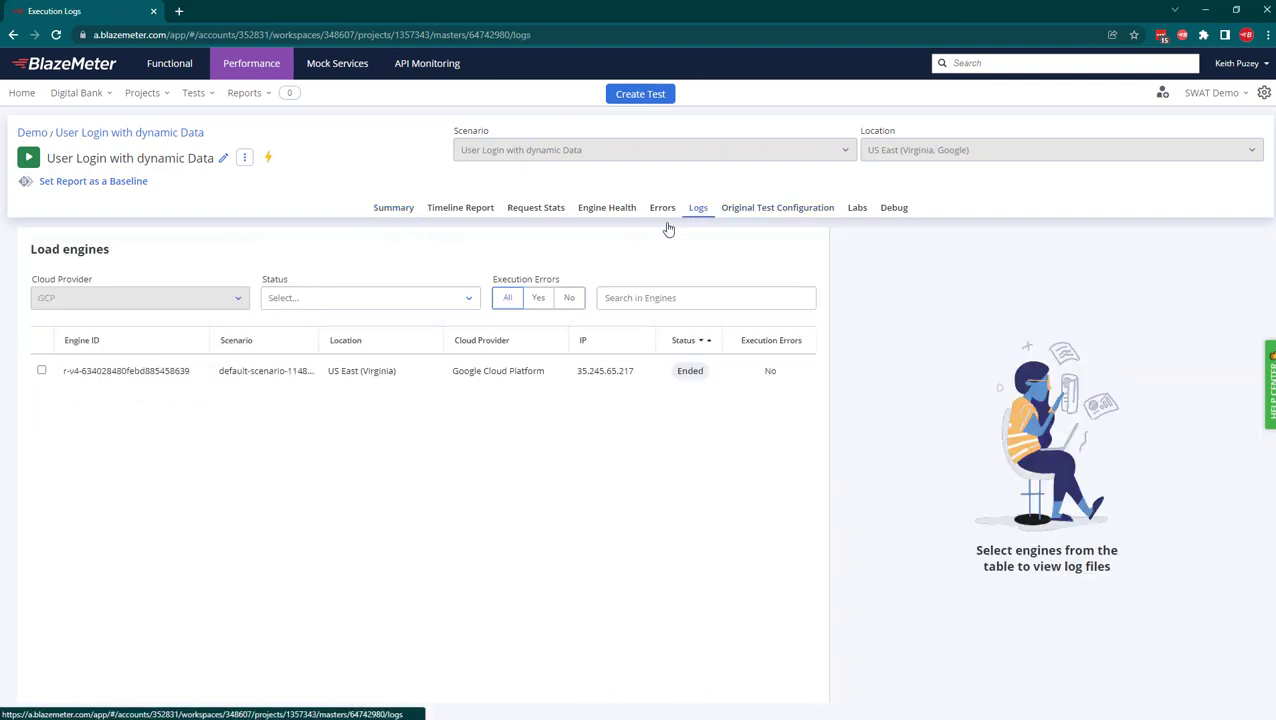
click(681, 342)
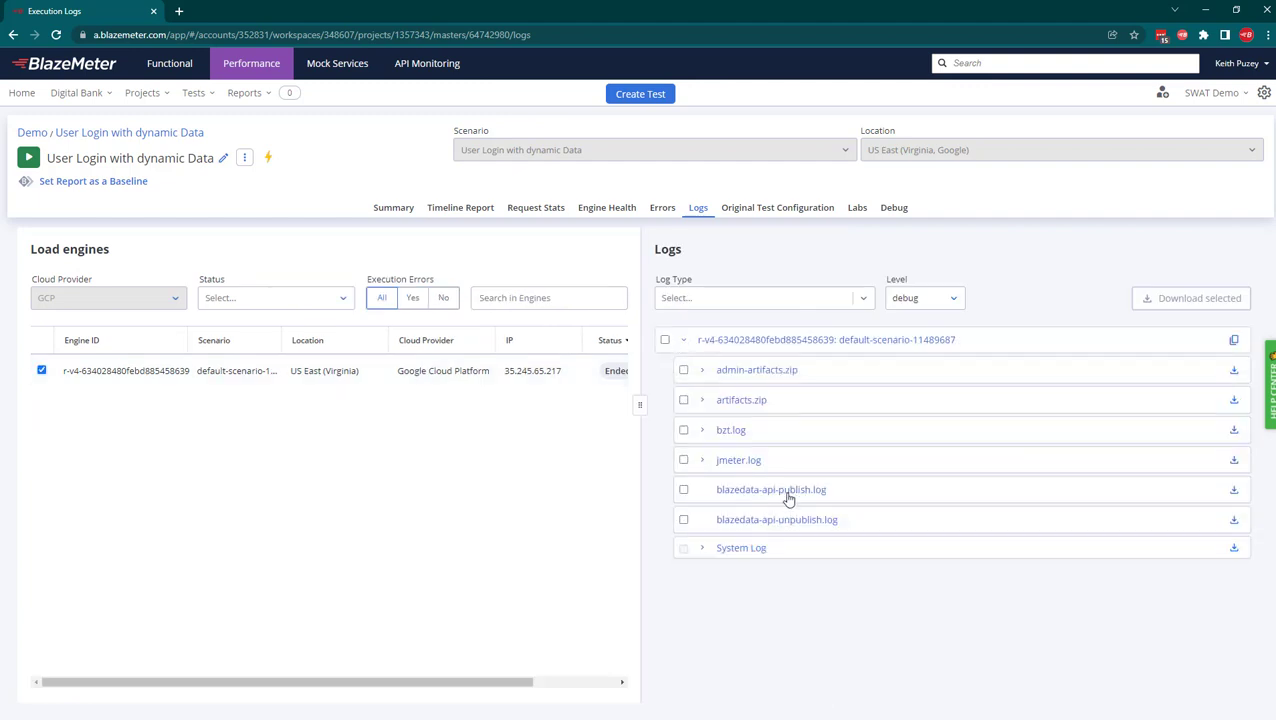
click(1236, 526)
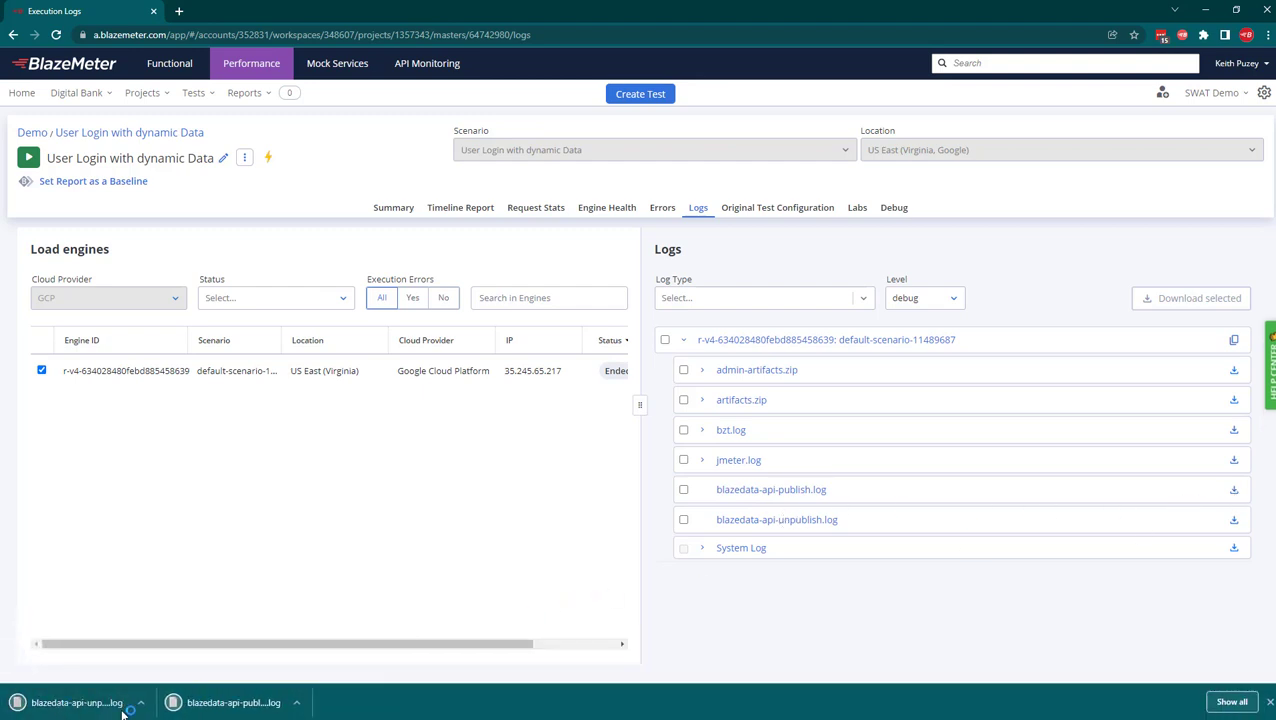
click(220, 706)
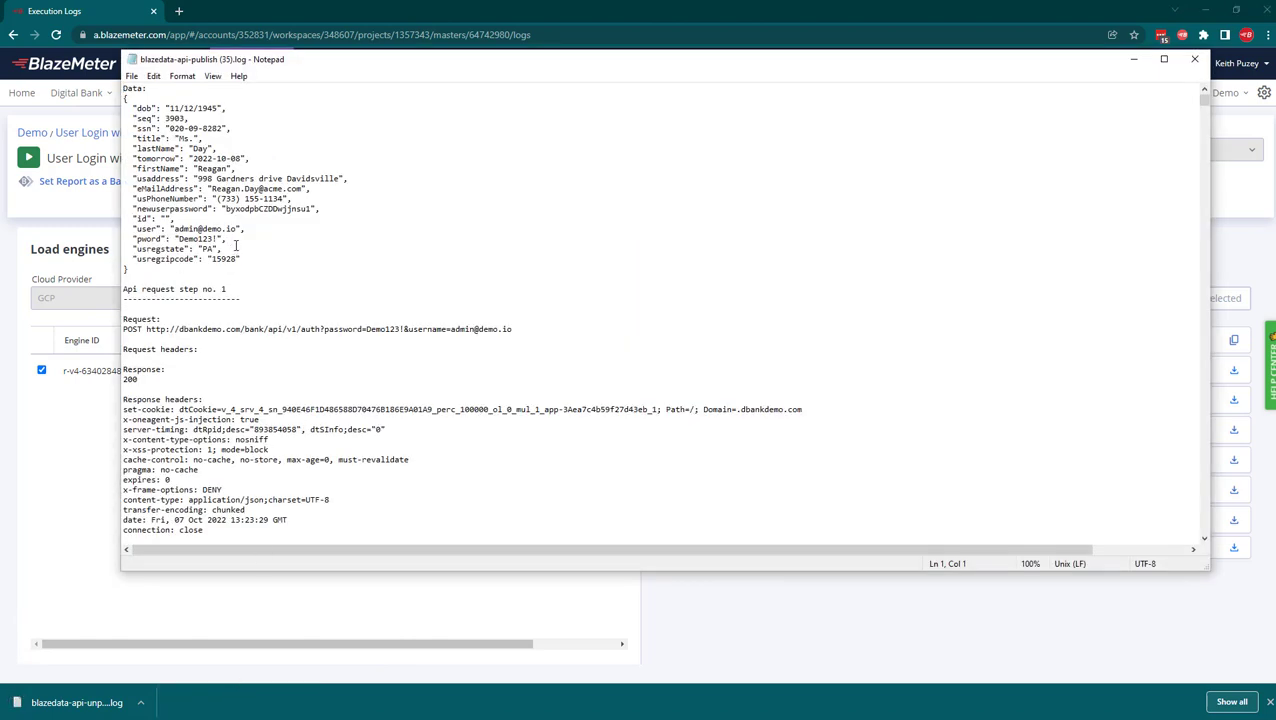
Scroll through the blazedata-api-publish.log in Notepad.
scroll(178, 140, down, 5)
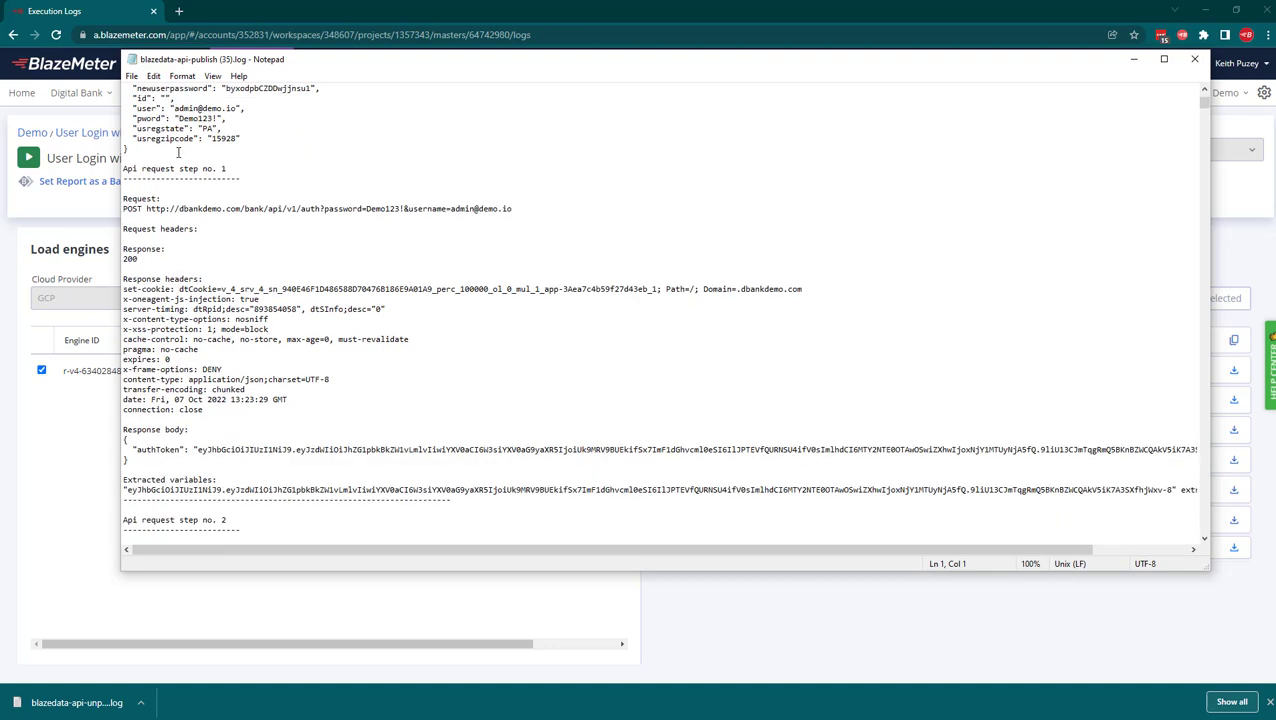
scroll(222, 428, down, 9)
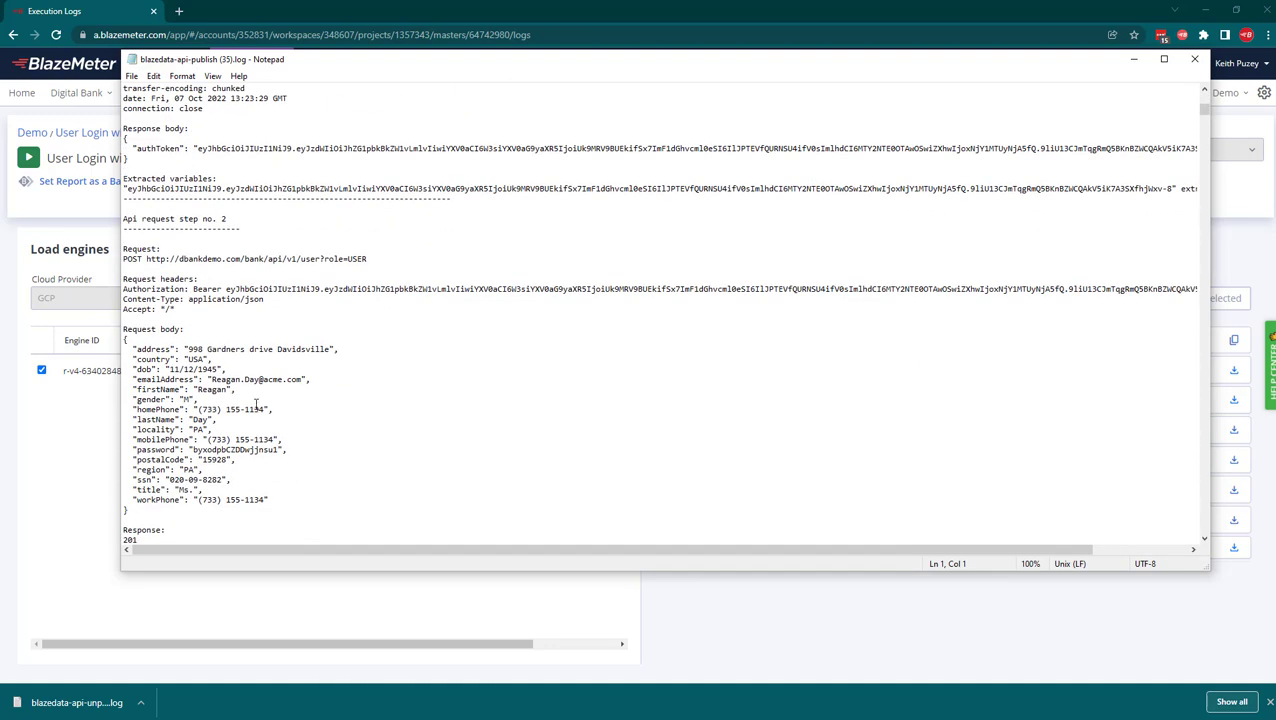
scroll(266, 394, down, 10)
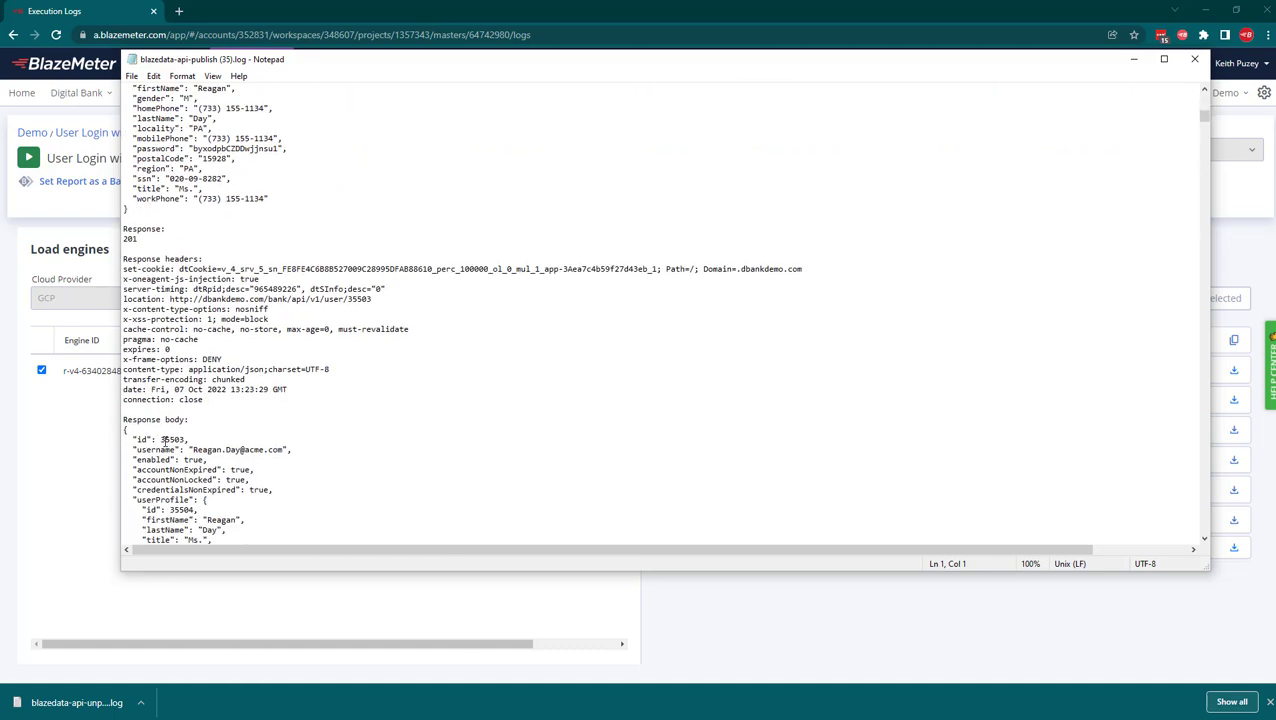
scroll(167, 440, down, 8)
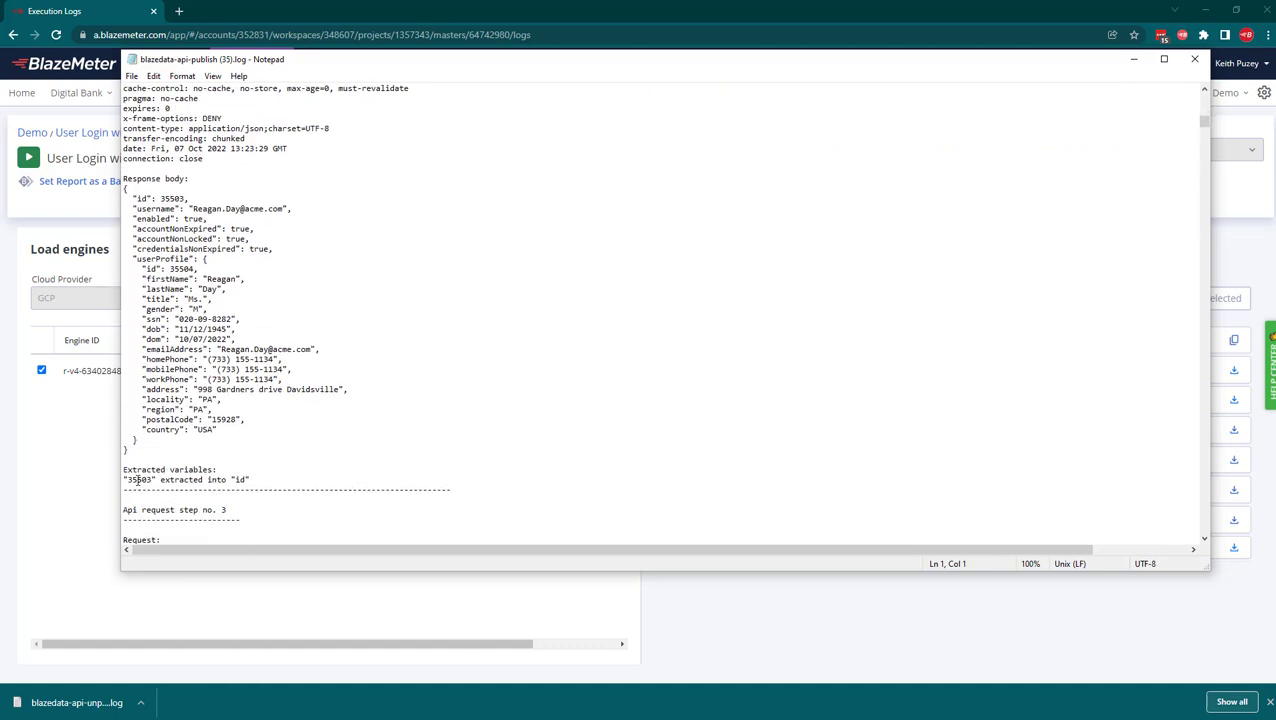
scroll(138, 479, down, 4)
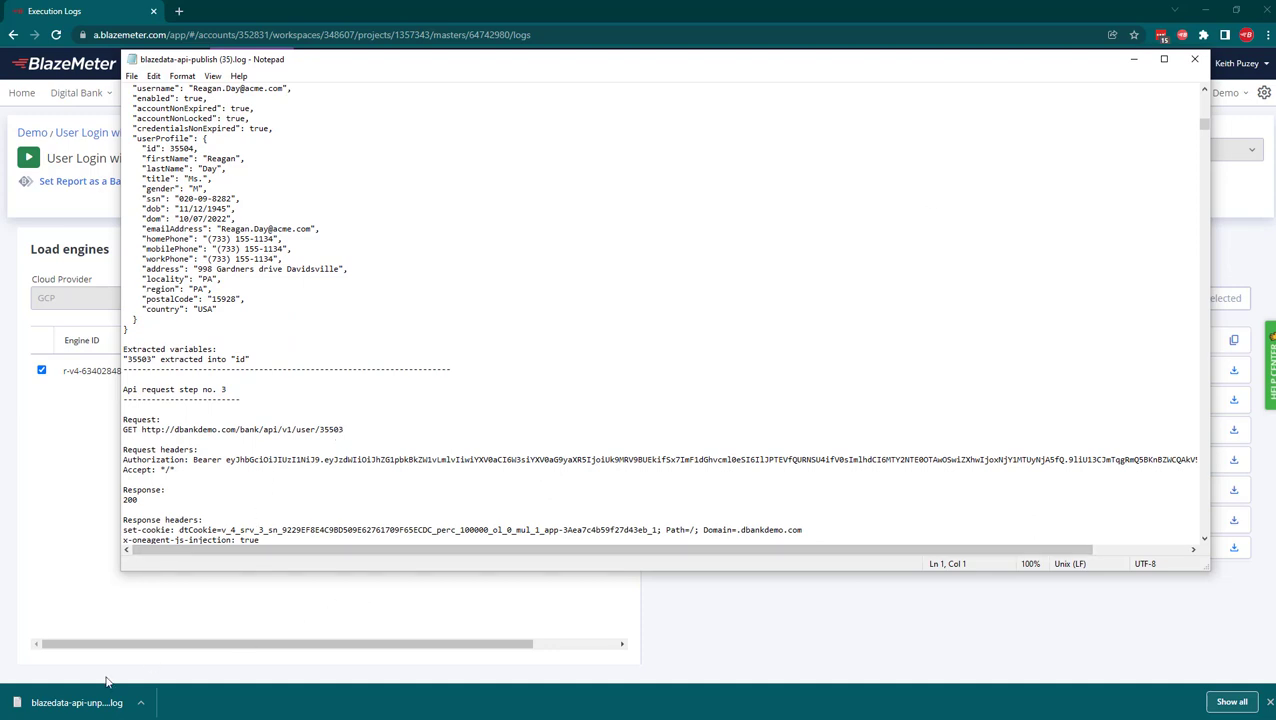
Review the blazedata-api-unpublish.log, then advance to the Thank You / Helpful Resources slide.
click(92, 703)
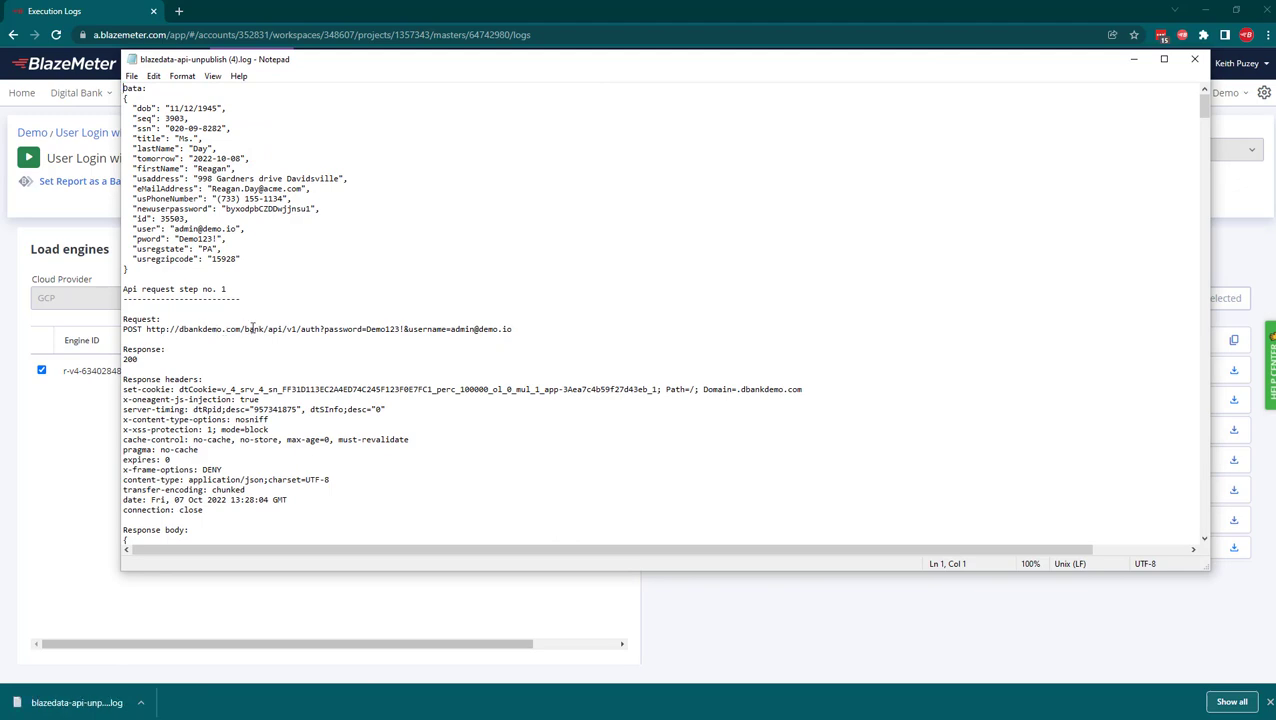
scroll(256, 328, down, 13)
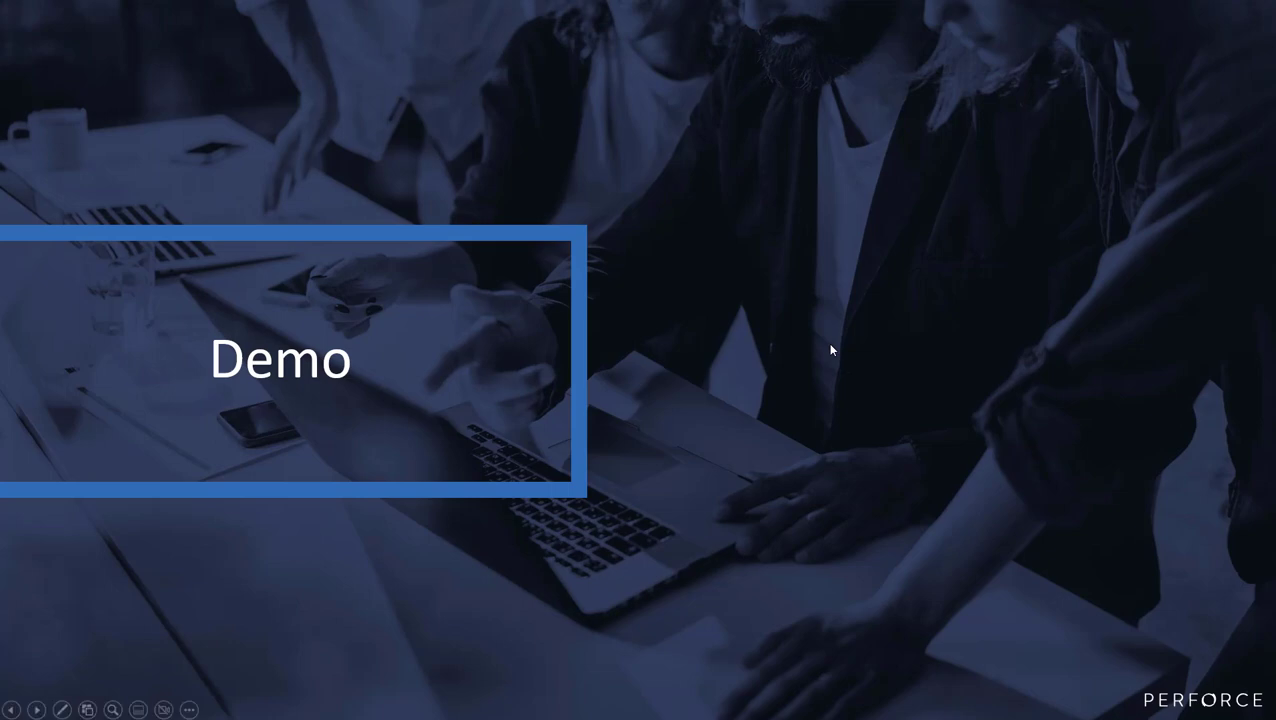
click(1134, 508)
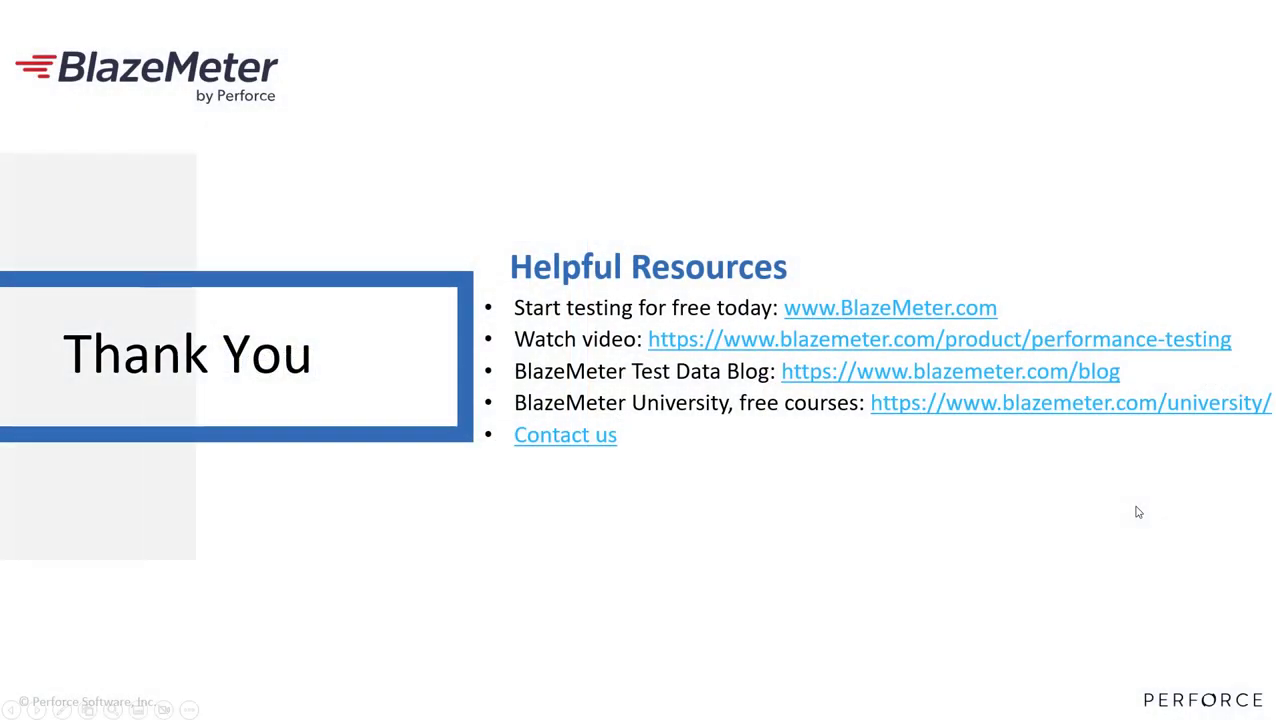